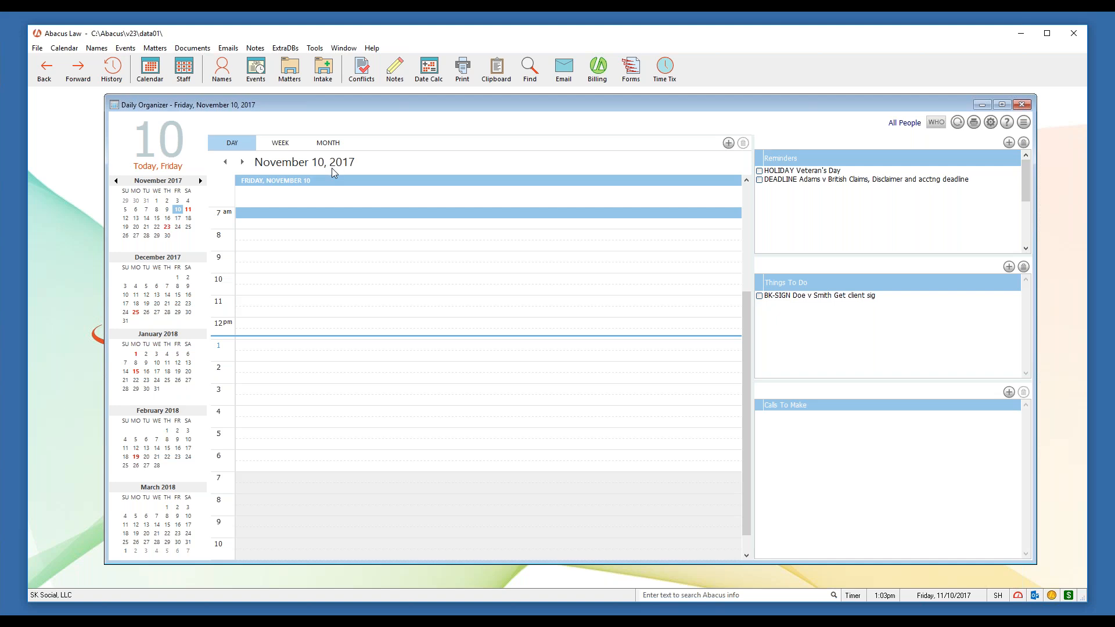
left_click(298, 390)
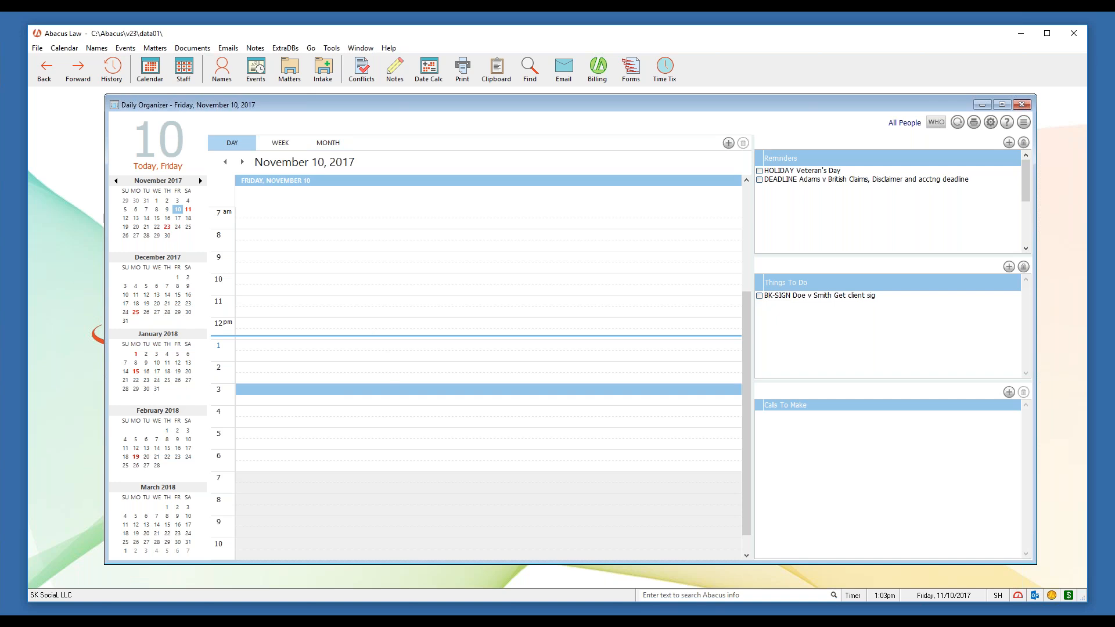
double_click(299, 390)
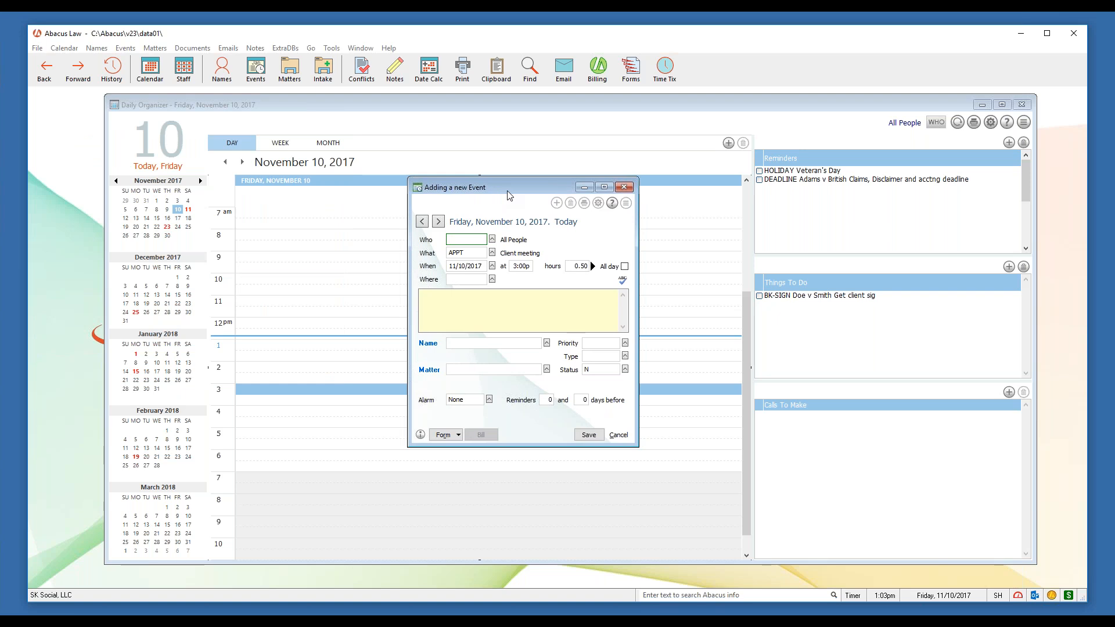
left_click(480, 265)
left_click_drag(482, 266, 447, 265)
key("Tab")
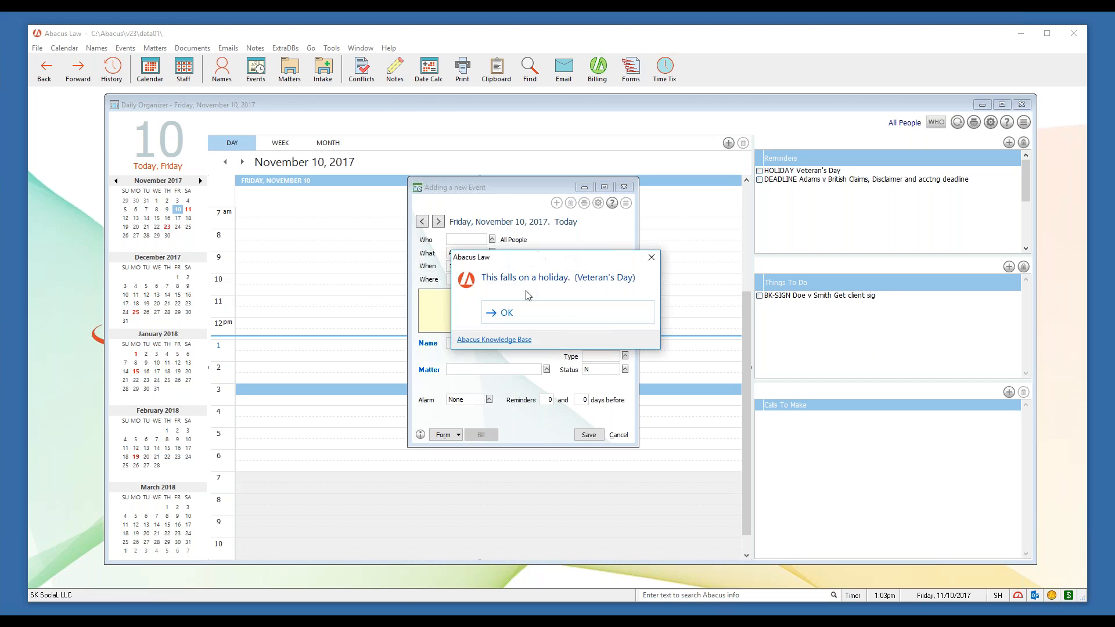
key("Return")
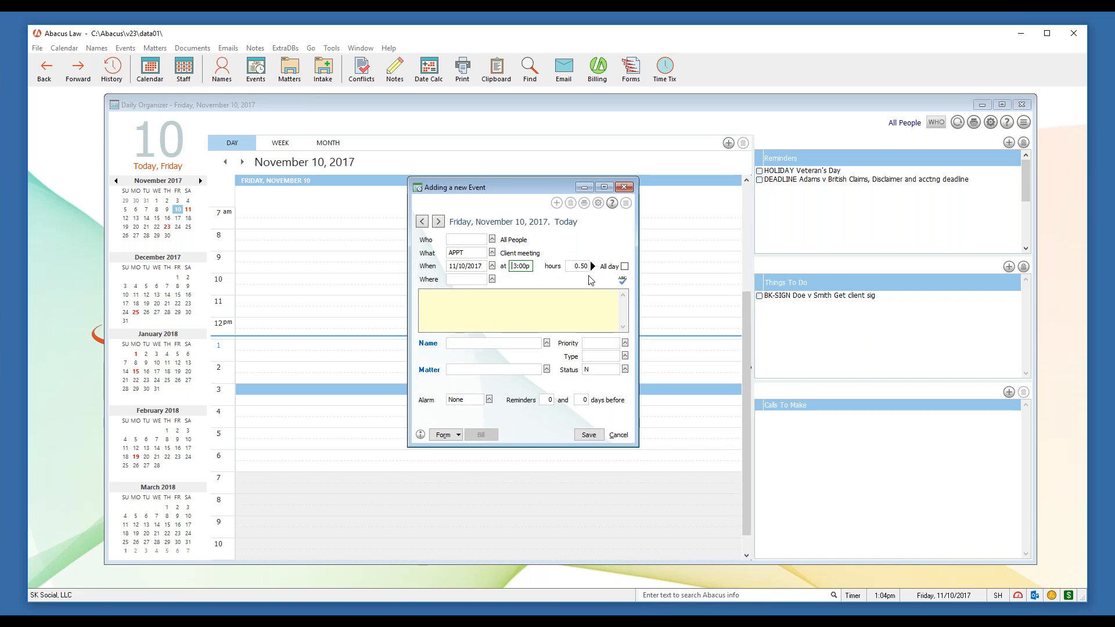
left_click(623, 186)
left_click(531, 346)
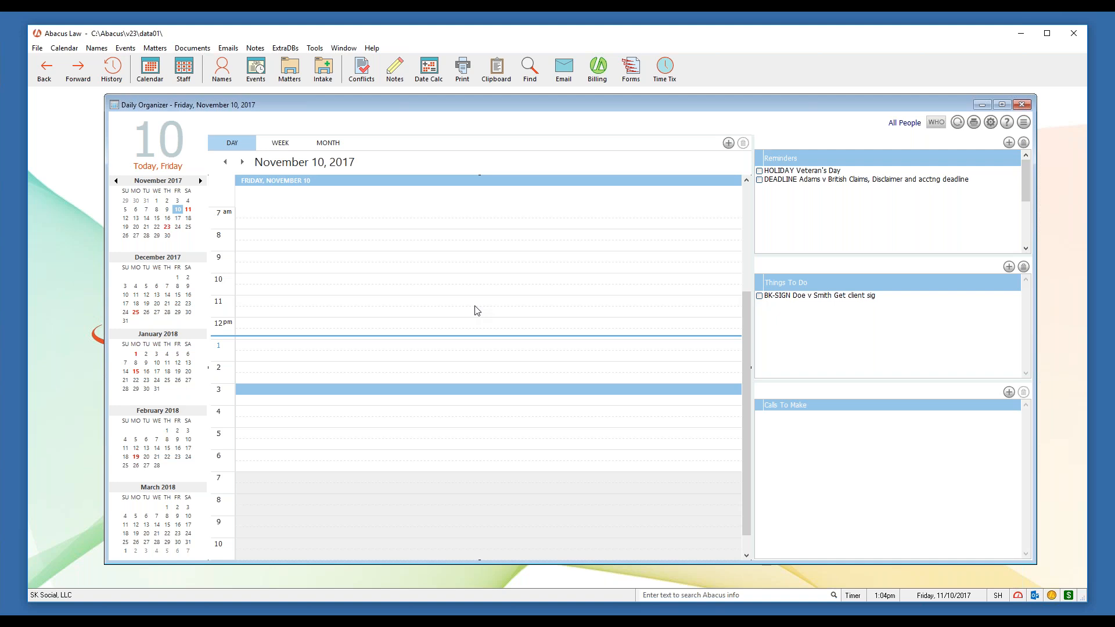
Try Add Events from a Rule on the 3 pm slot, discard it, and reopen the slot's menu
right_click(447, 393)
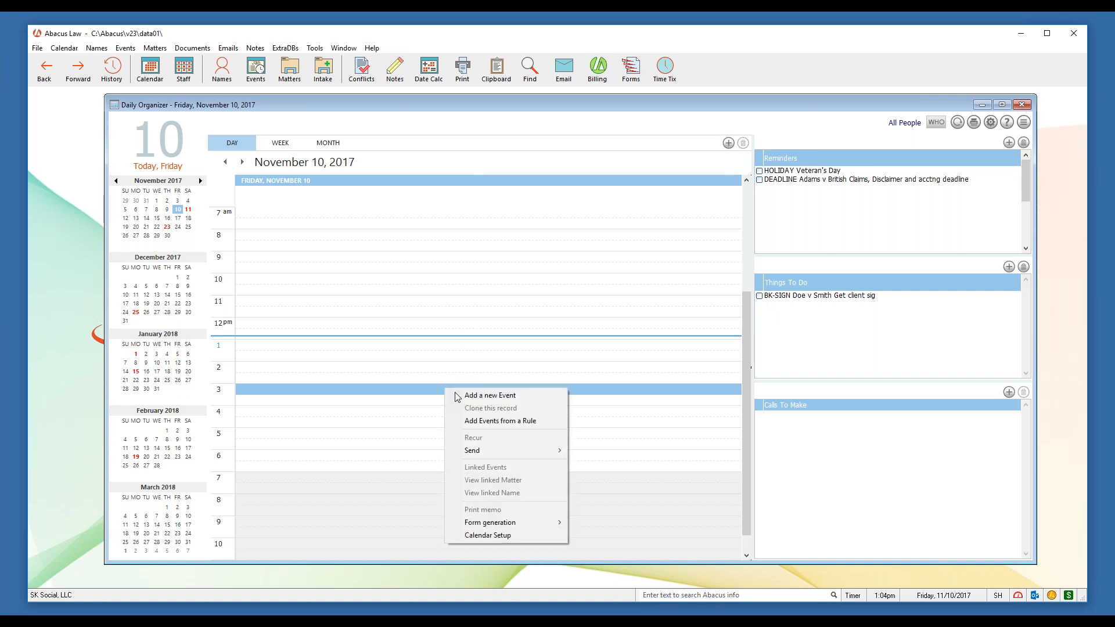
left_click(545, 422)
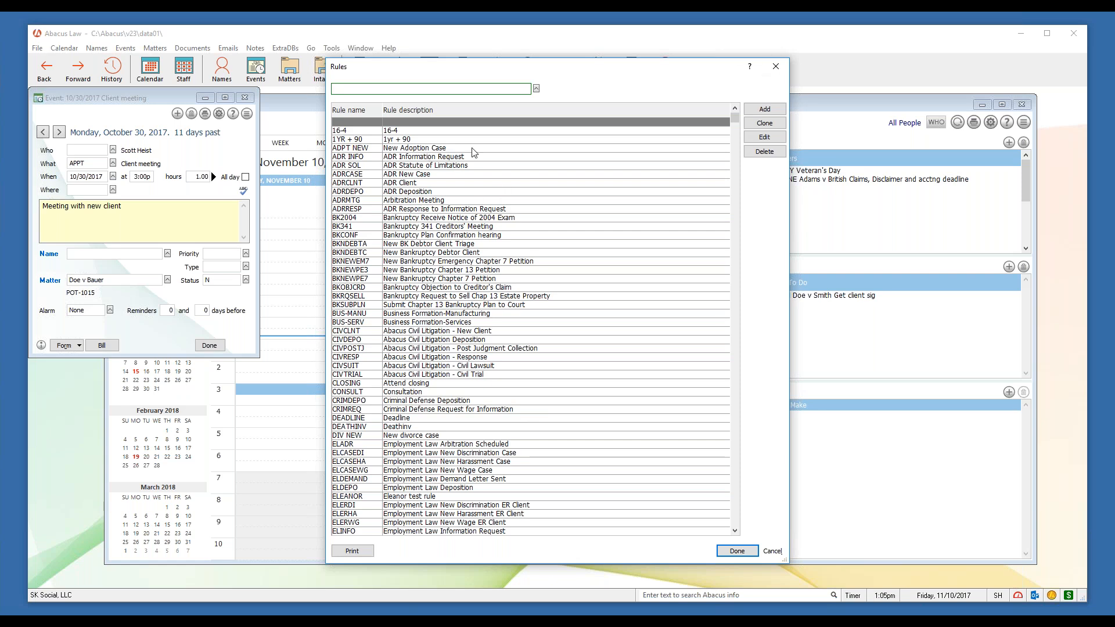
left_click(776, 66)
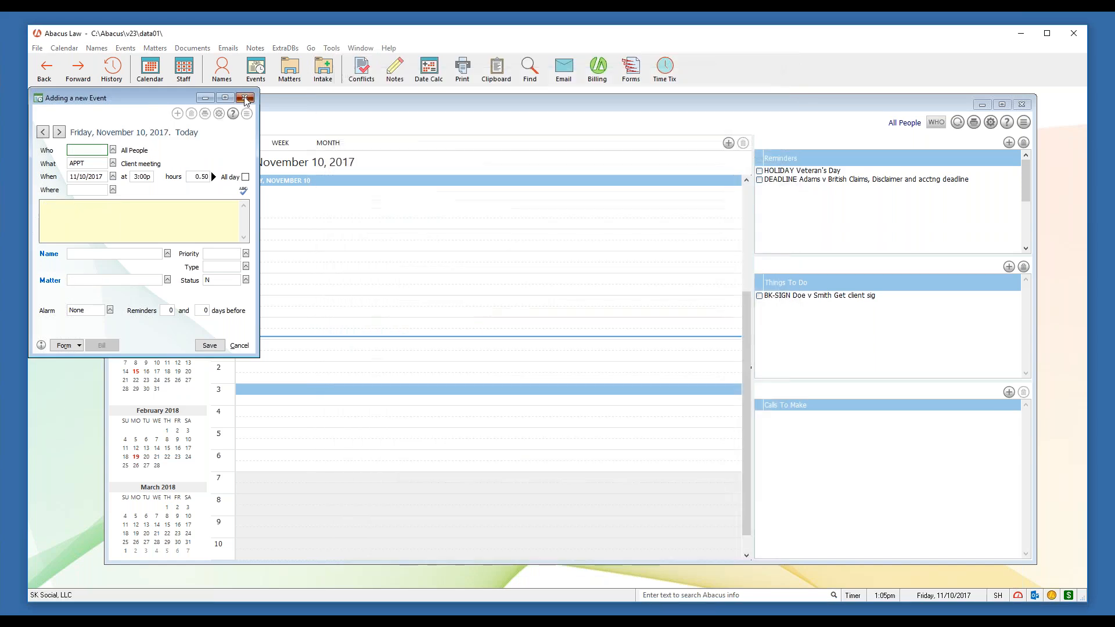
left_click(245, 98)
left_click(530, 341)
right_click(372, 388)
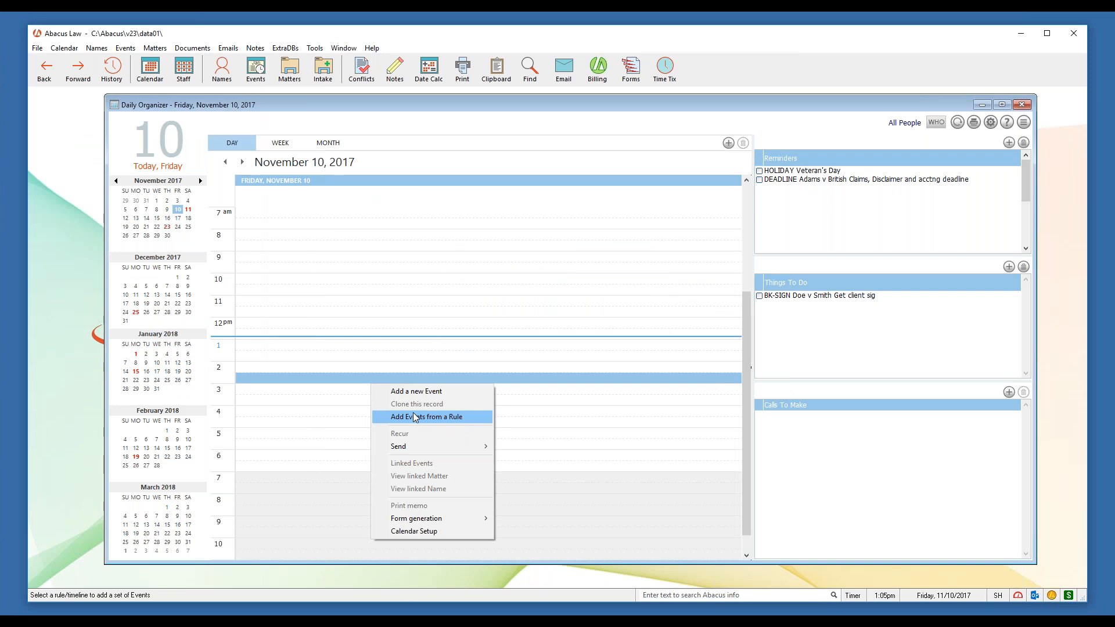
left_click(535, 385)
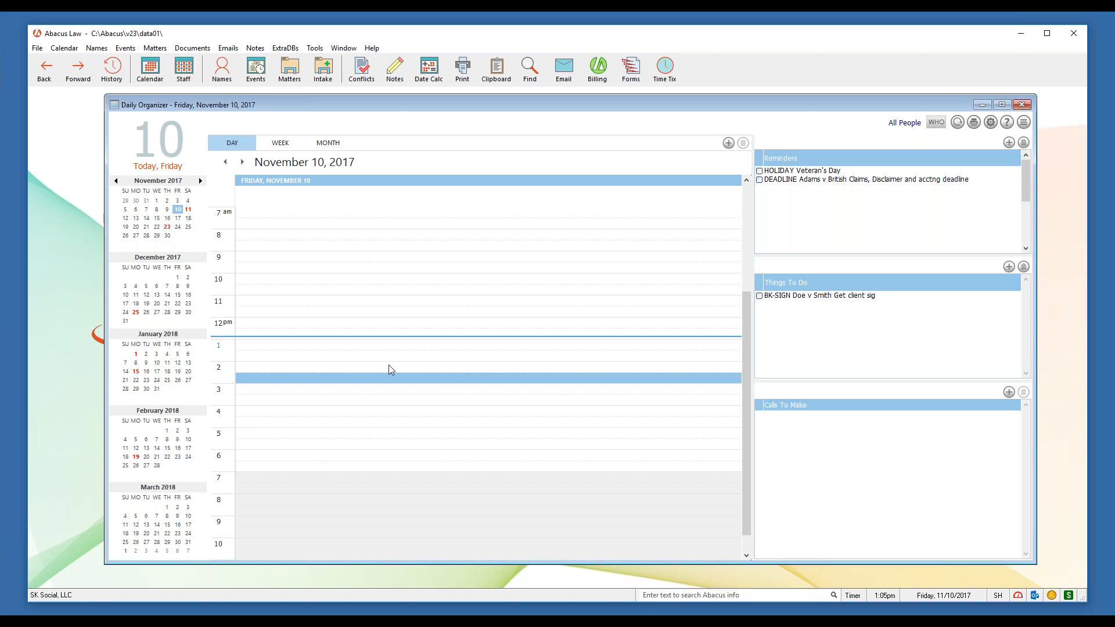
double_click(414, 389)
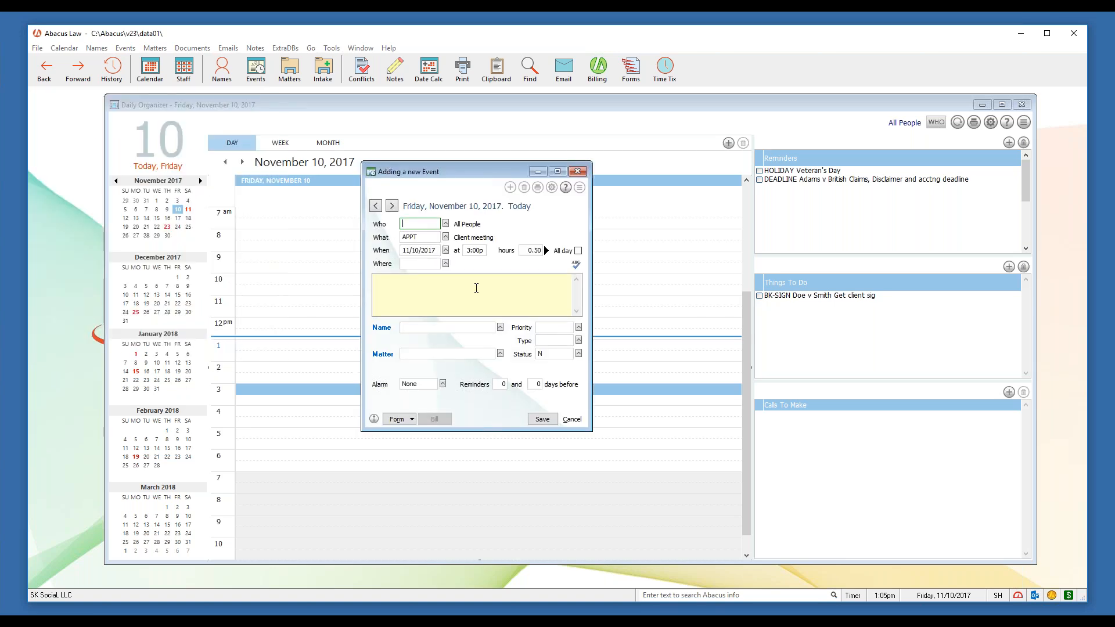
left_click(577, 171)
left_click(525, 346)
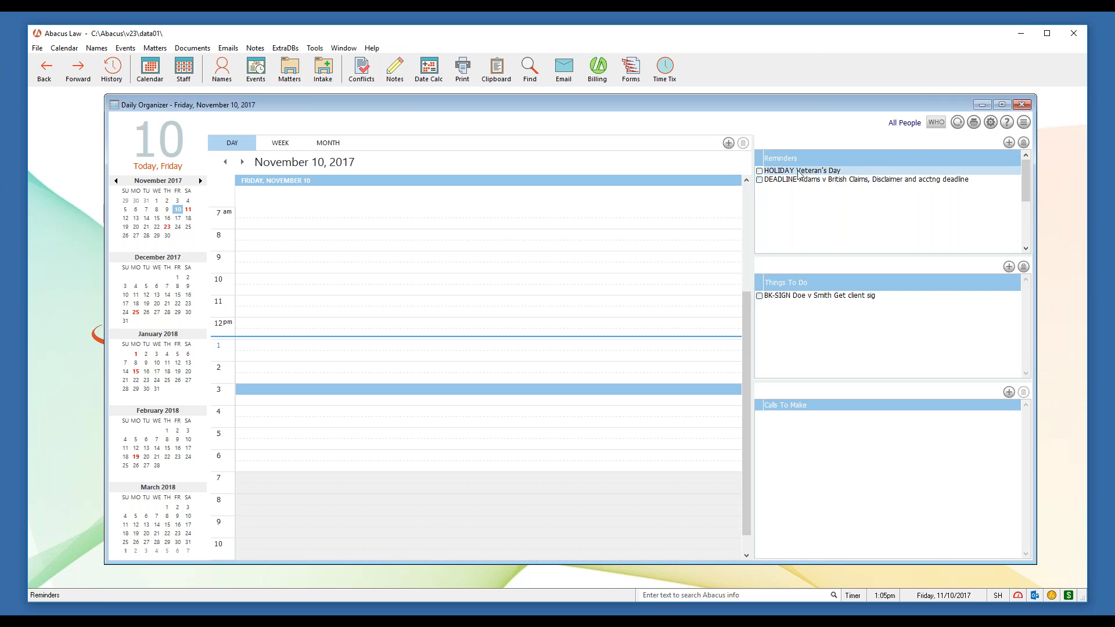
mouse_move(848, 175)
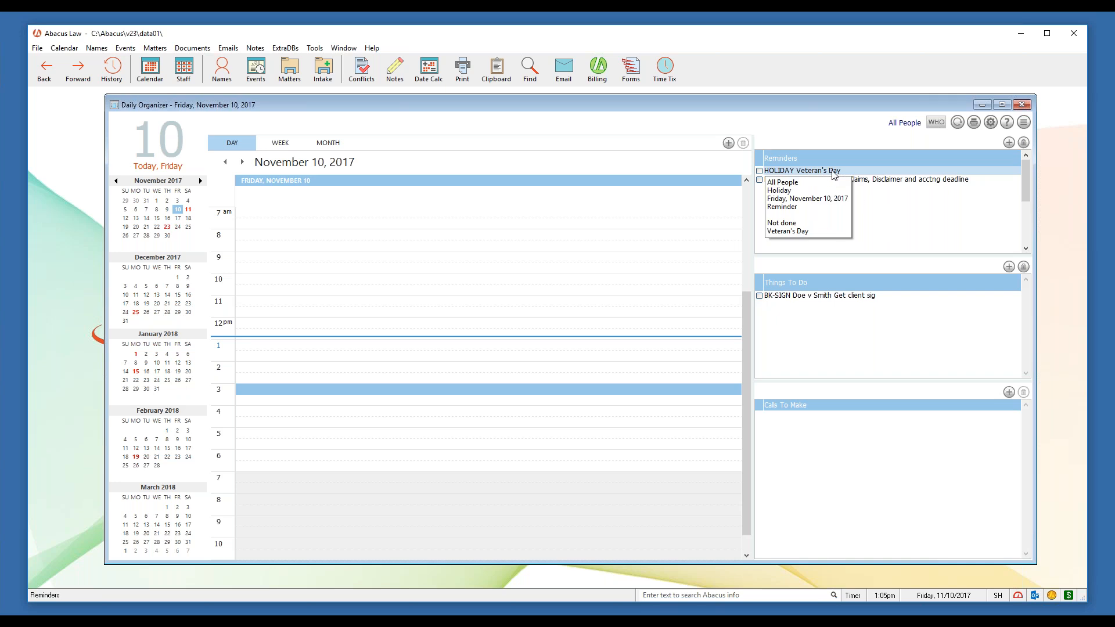
left_click(890, 226)
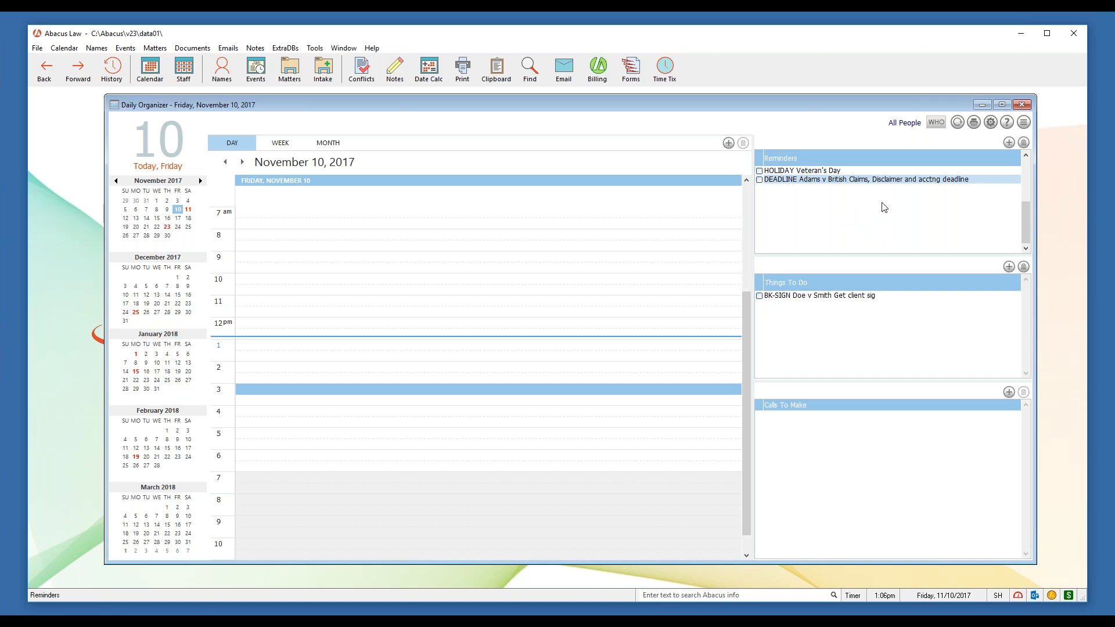
left_click(1011, 145)
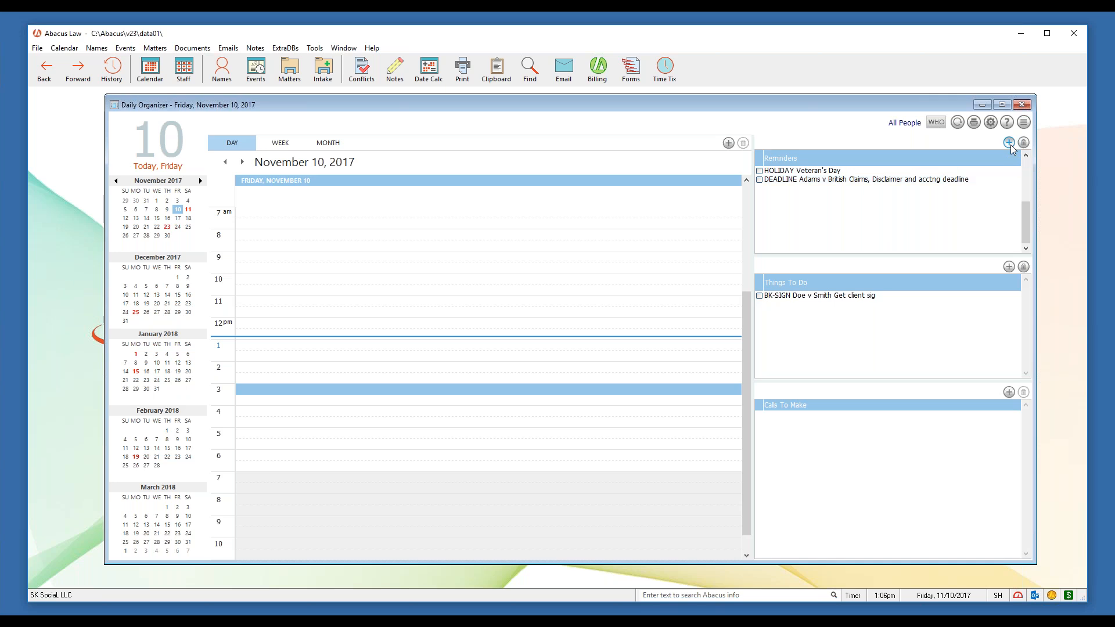
left_click_drag(173, 96, 543, 153)
left_click(500, 234)
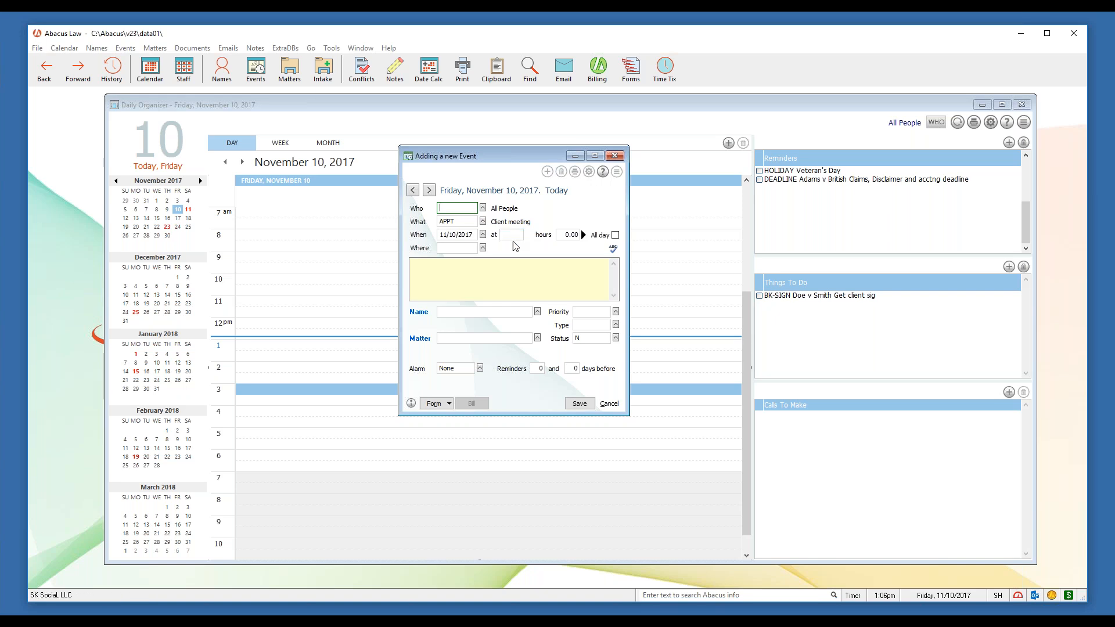
left_click(507, 236)
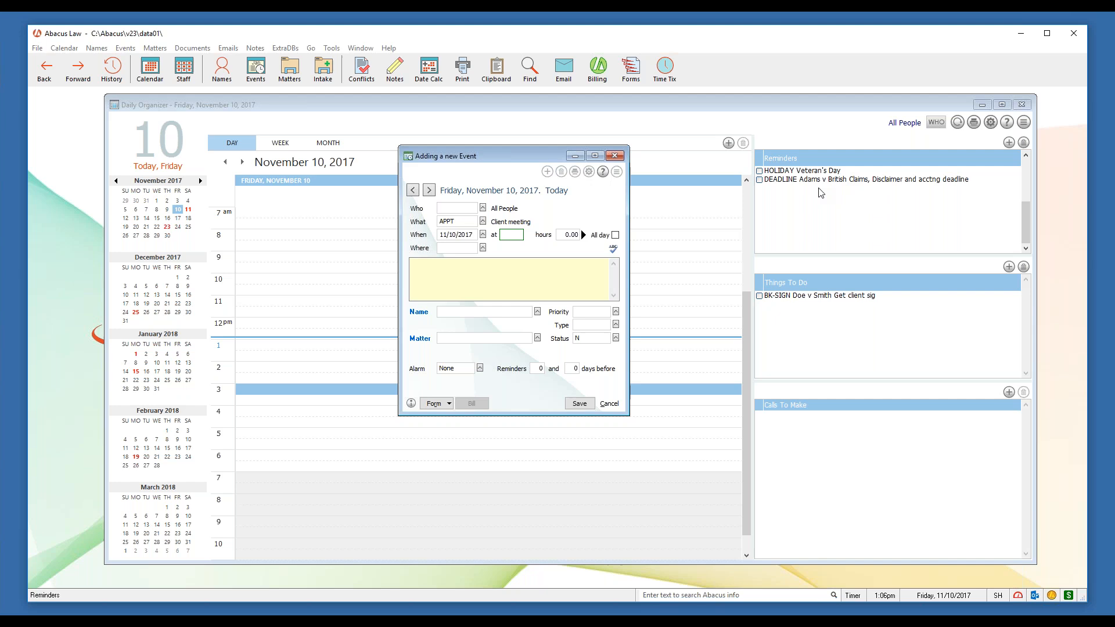
left_click(615, 157)
left_click(545, 347)
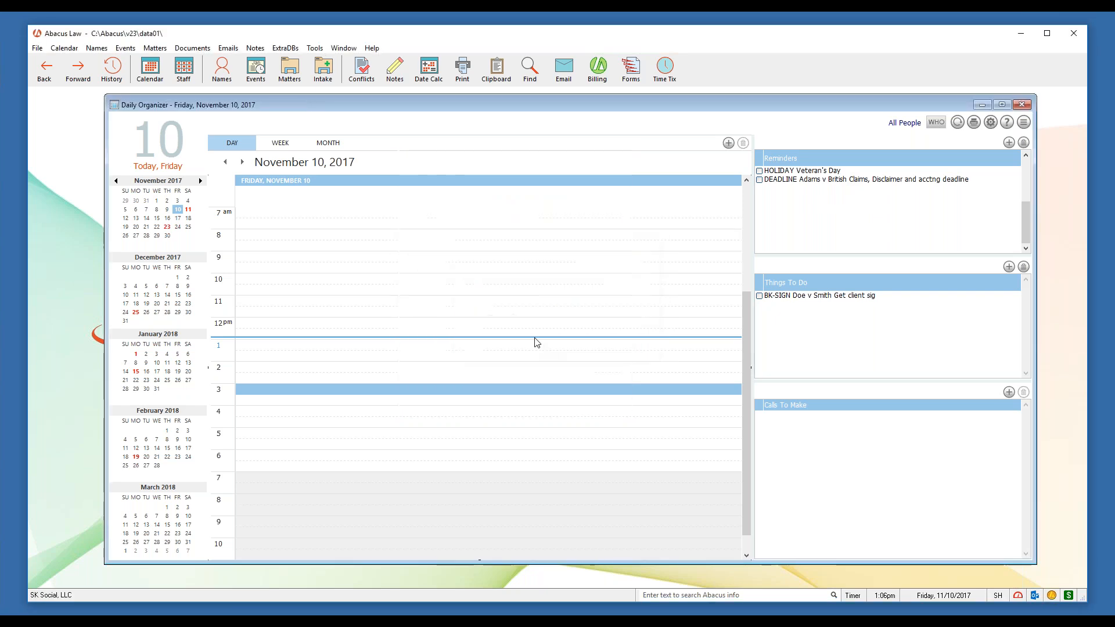
double_click(373, 389)
Pick the 3:00p start time, then close the event form without saving
double_click(145, 177)
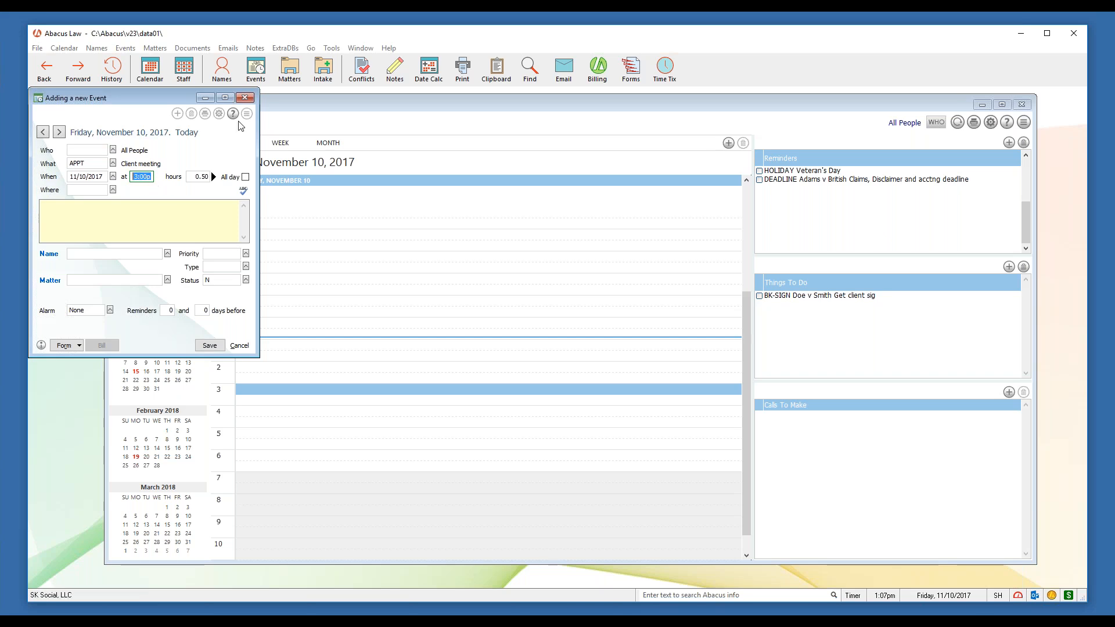
left_click(244, 97)
left_click(566, 317)
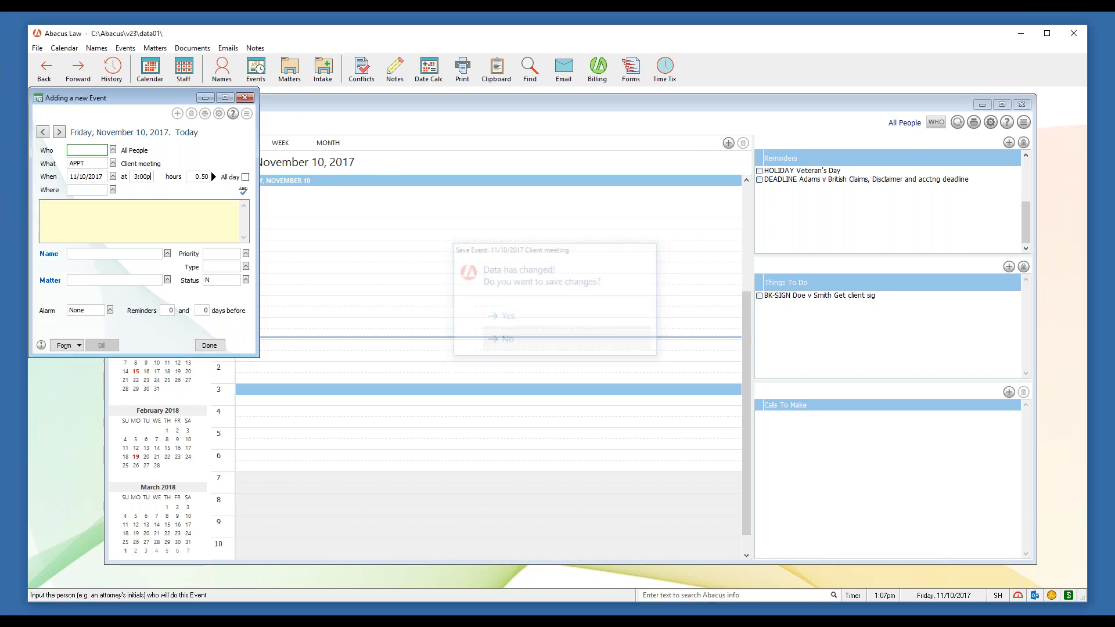
Start a new reminder event from the Reminders + button, then discard it
left_click(1007, 144)
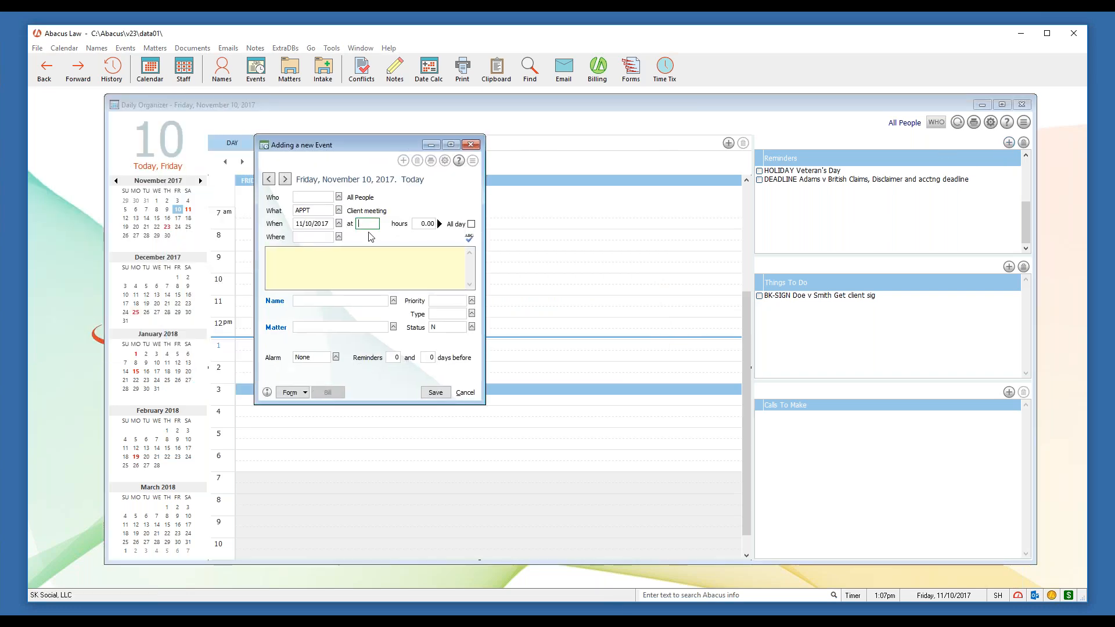
left_click(365, 223)
left_click(471, 144)
left_click(507, 340)
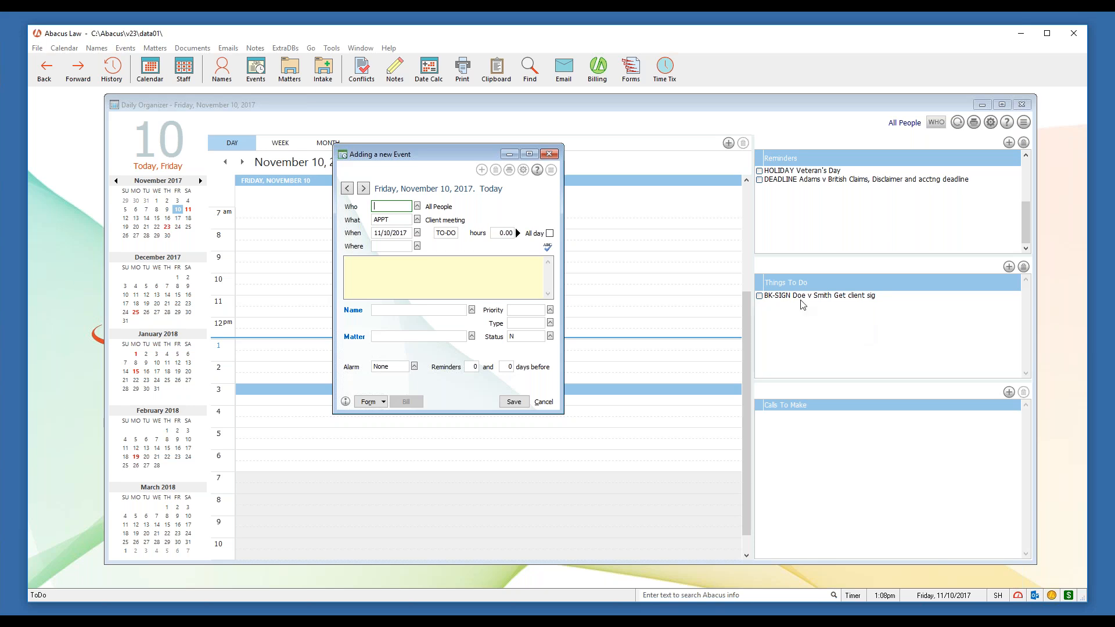
Move the to-do event form aside, then close it and discard the changes
left_click_drag(477, 158, 534, 173)
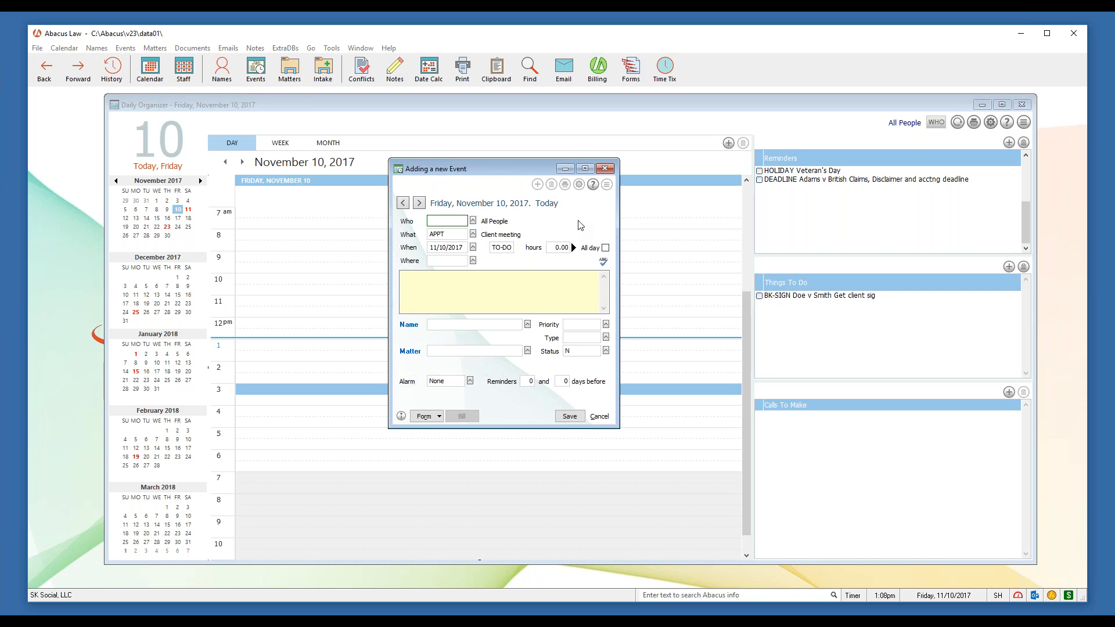
left_click(607, 169)
left_click(534, 340)
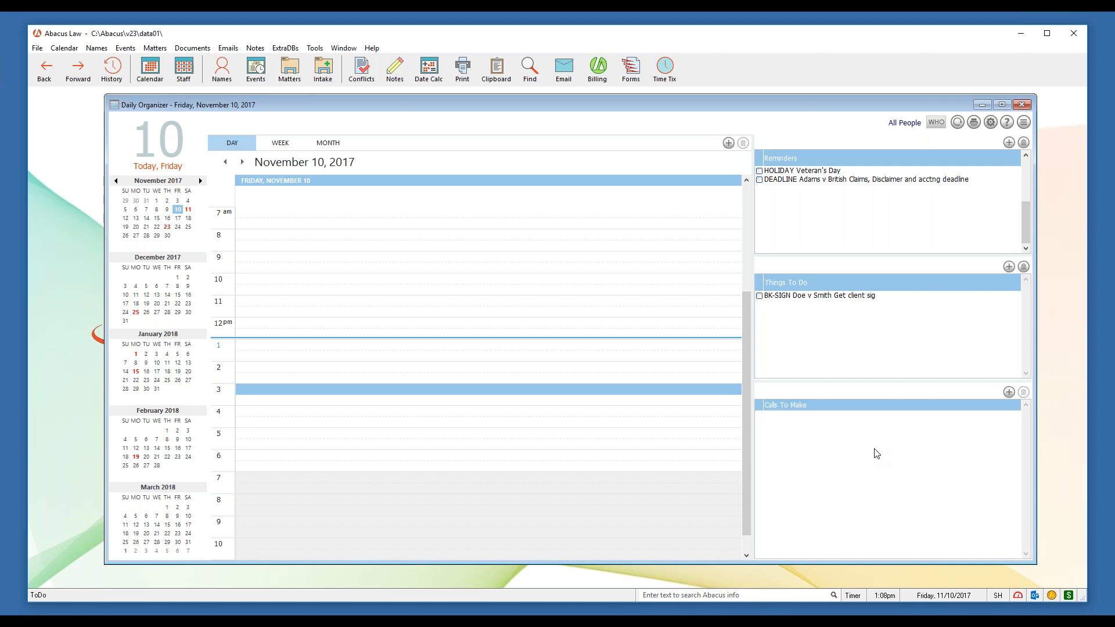
Start a new call-to-make event with the PHONE event type
left_click(1009, 392)
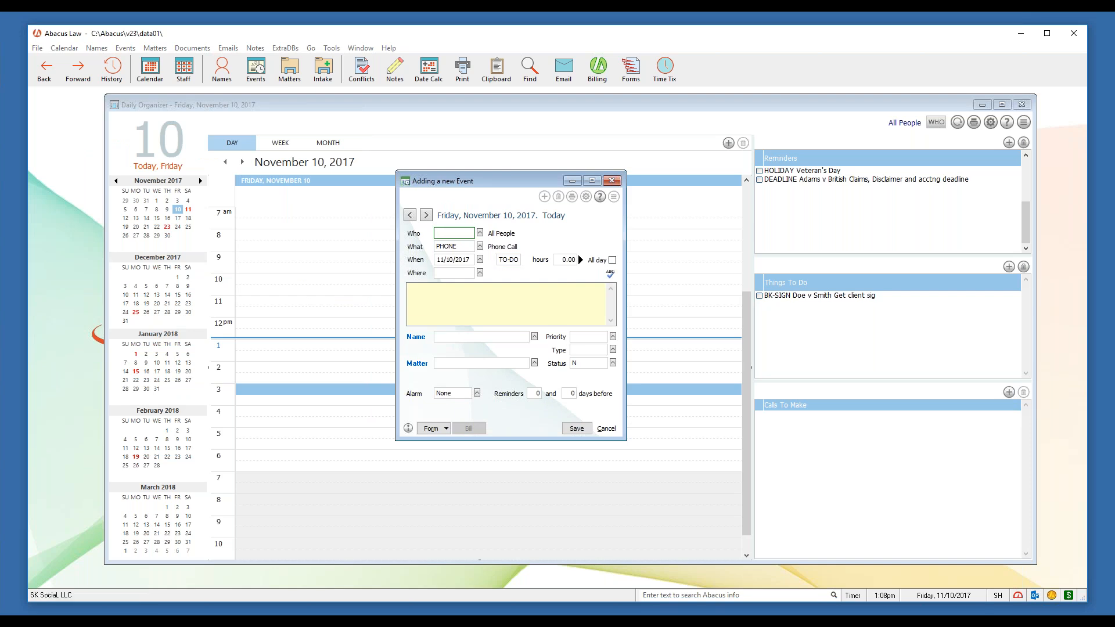
left_click(453, 249)
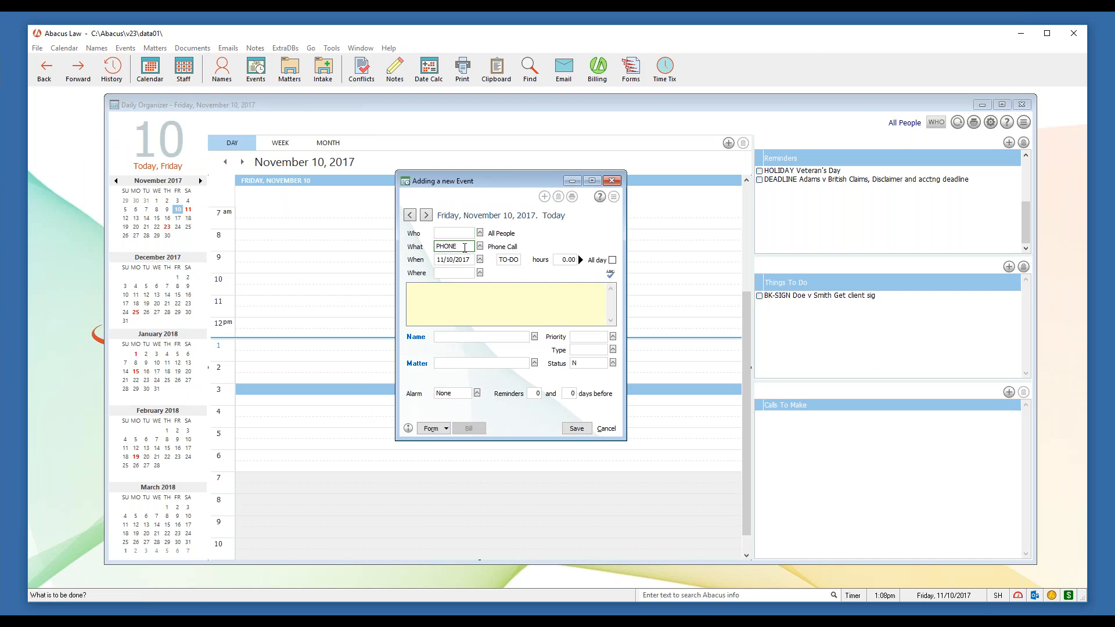
double_click(454, 248)
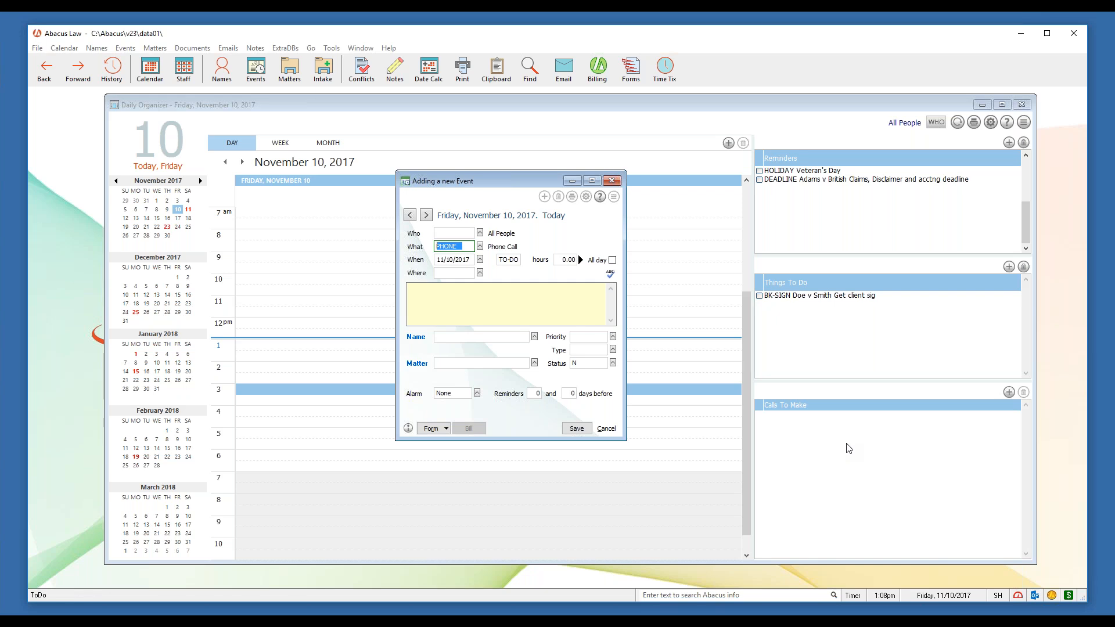
Discard the phone call event and start a new event at 3 pm instead
left_click(611, 180)
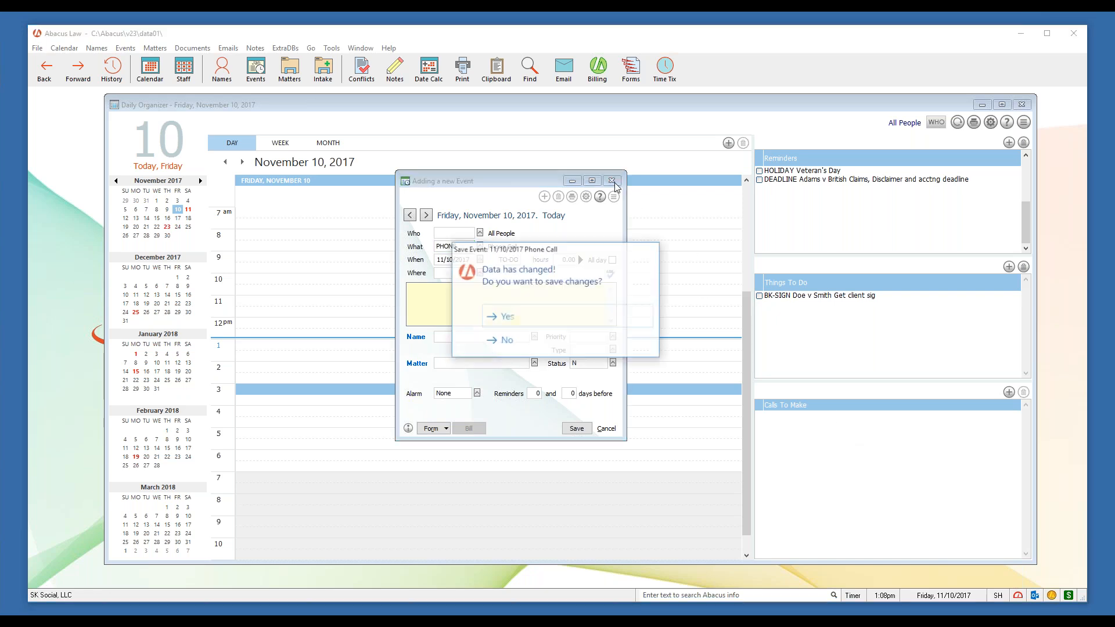
left_click(519, 345)
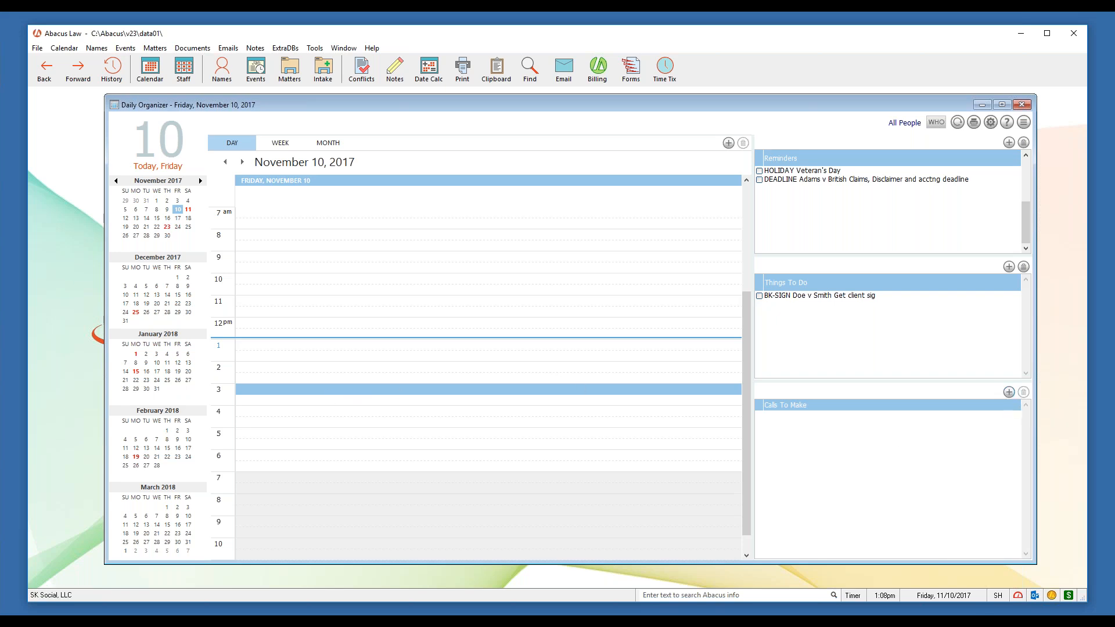
double_click(347, 388)
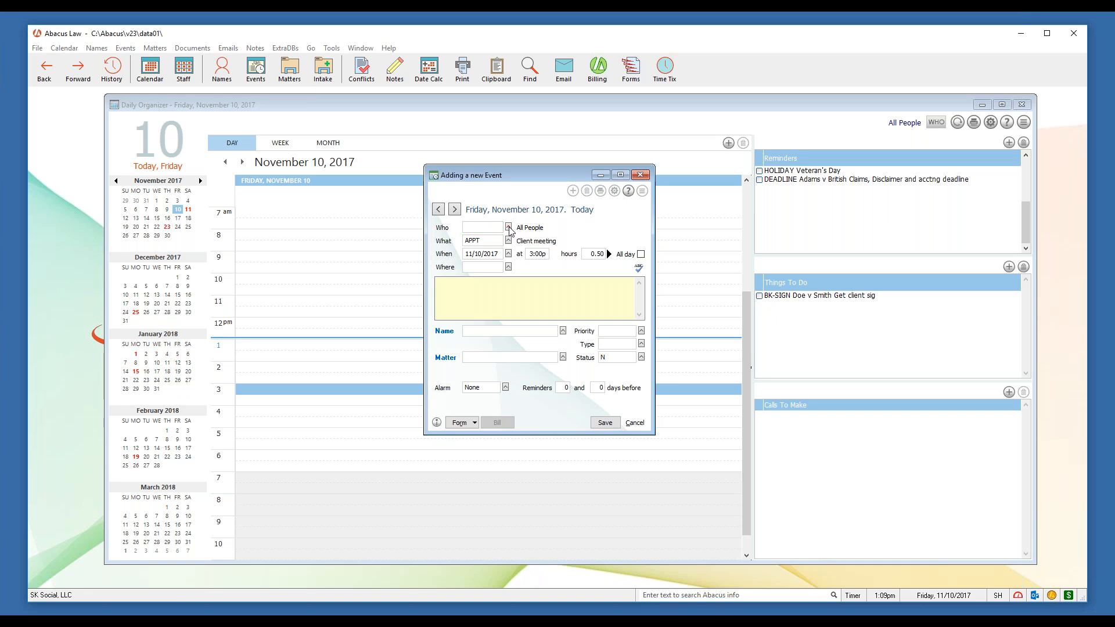
Tick SH and JE in the Valid WHO Entries list and confirm them as attendees
left_click(509, 229)
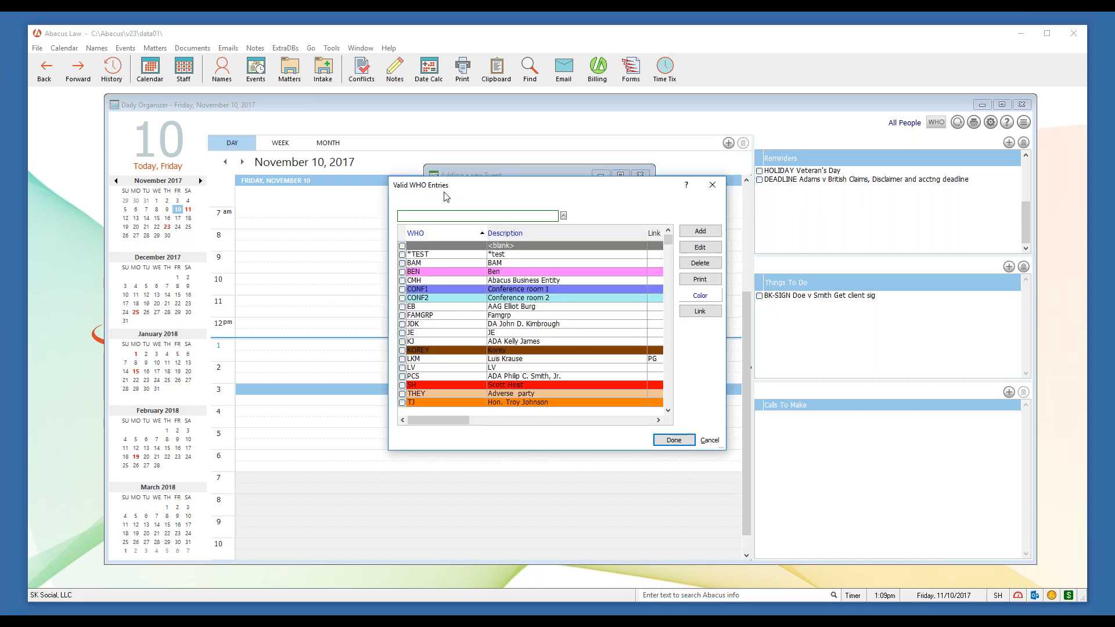
scroll(466, 364, "down", 8)
scroll(465, 364, "down", 5)
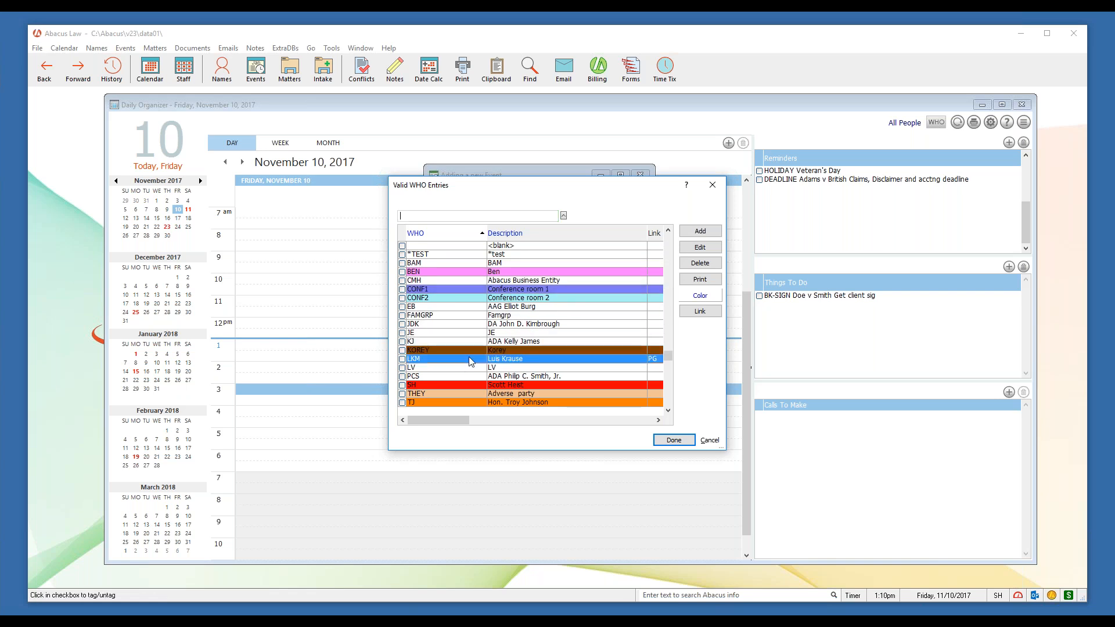
left_click(463, 384)
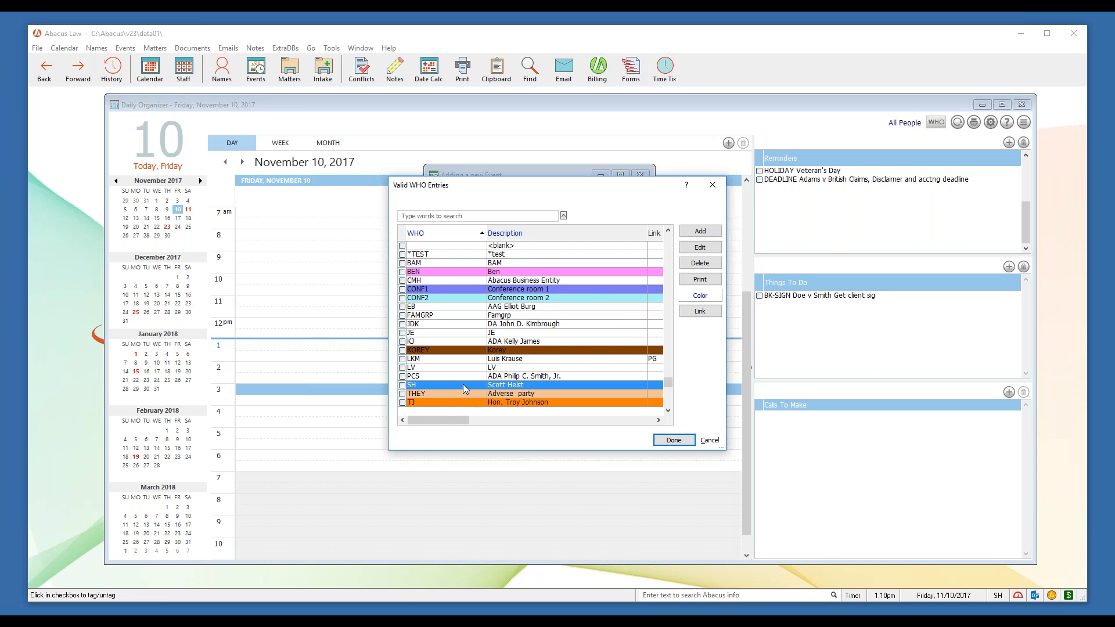
left_click(468, 402)
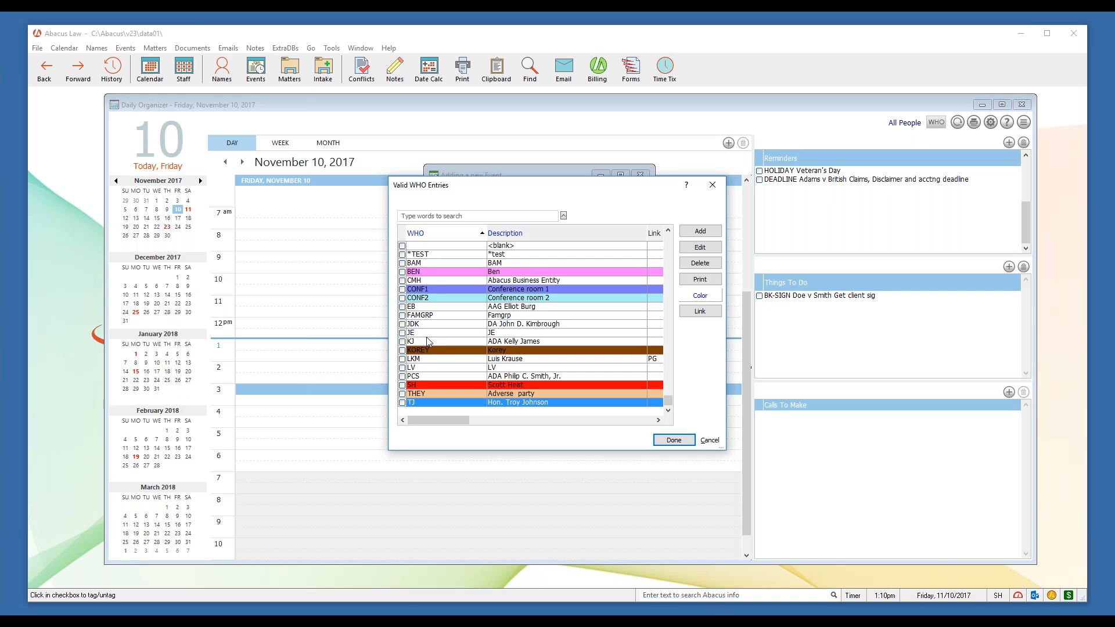
left_click(403, 386)
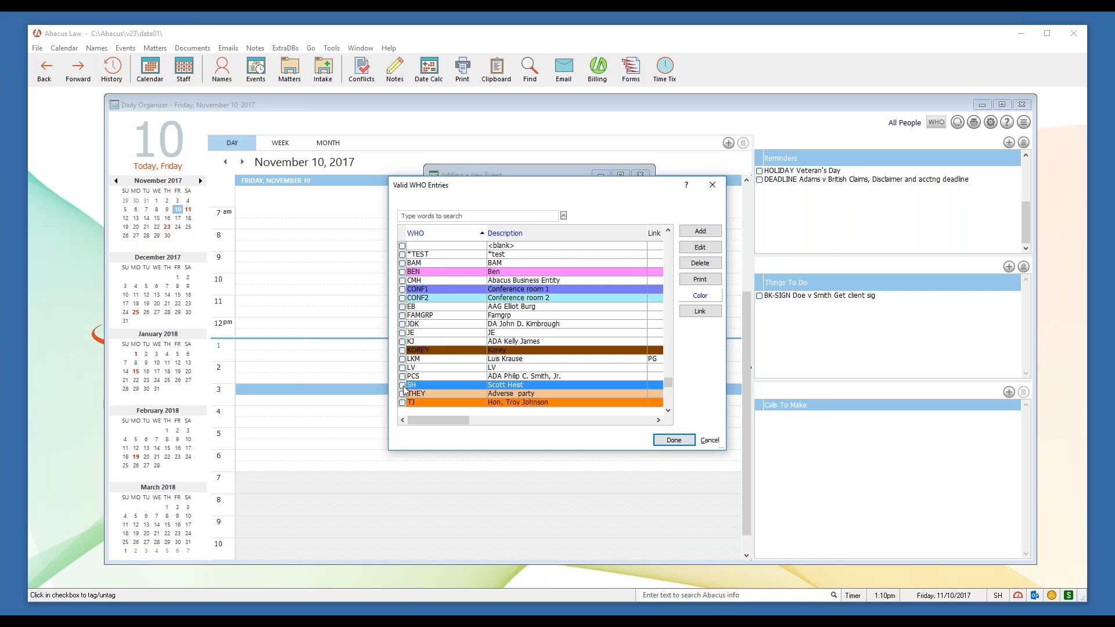
left_click(403, 333)
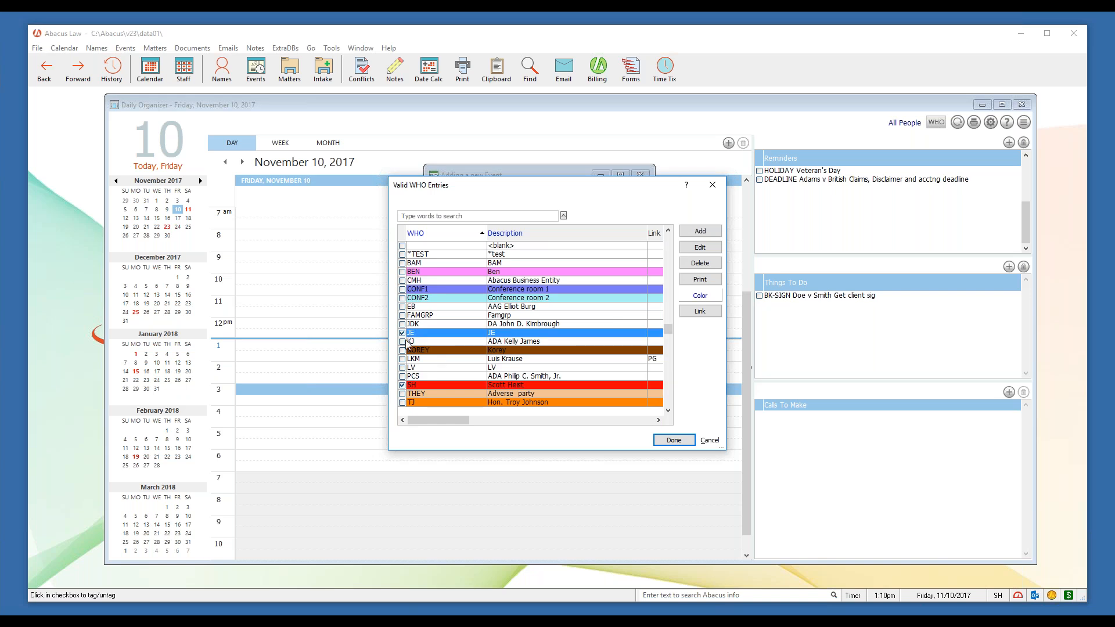
left_click(664, 444)
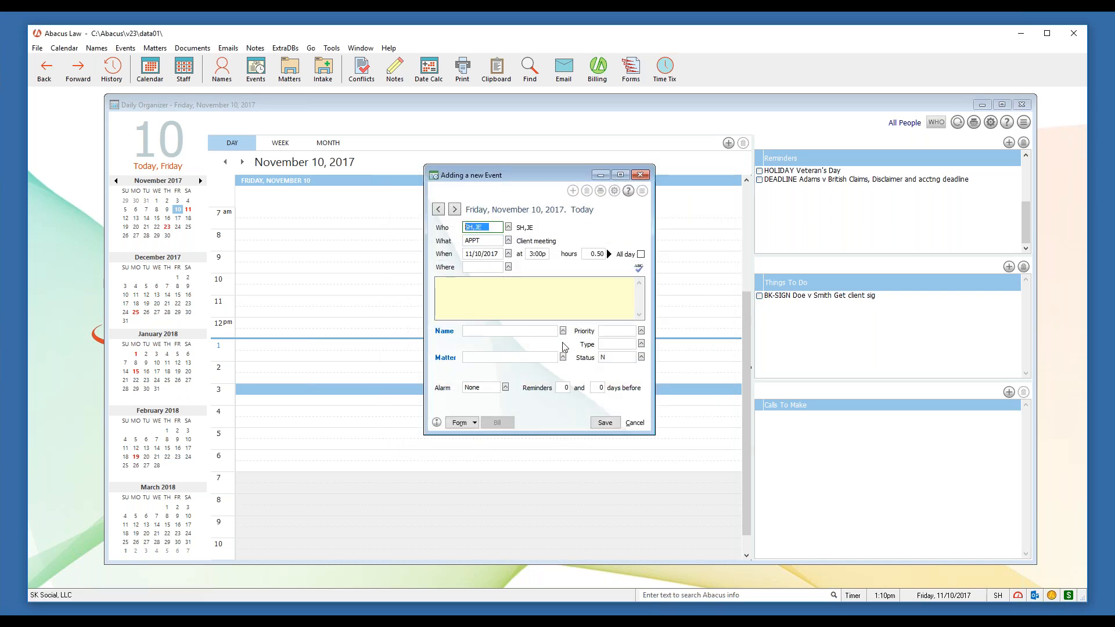
Keep APPT as the event type from the What list
left_click(484, 241)
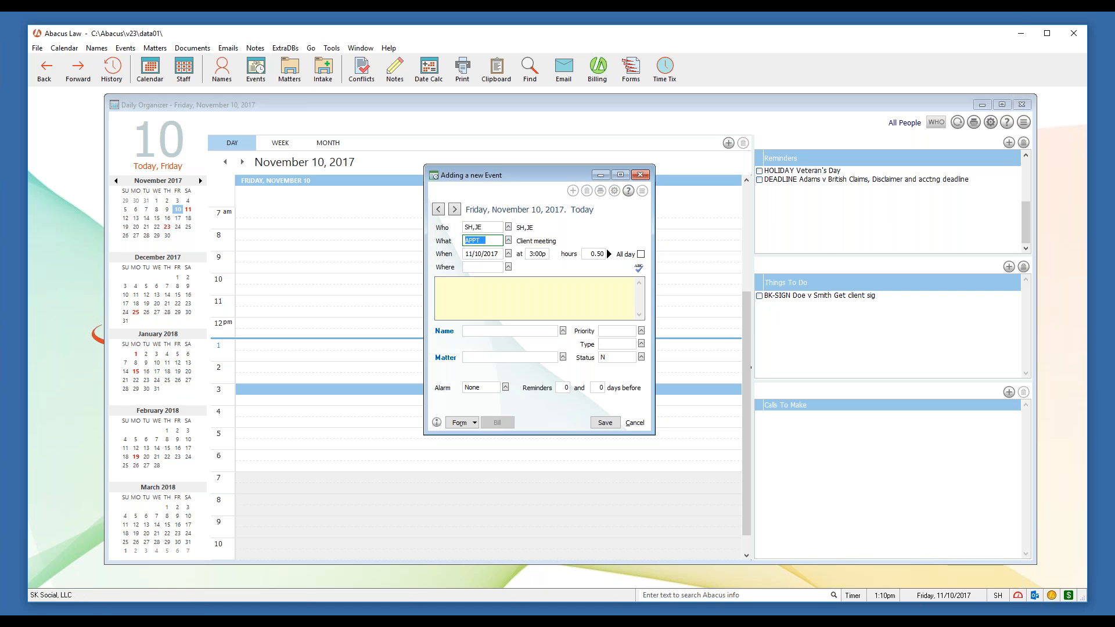
left_click(508, 240)
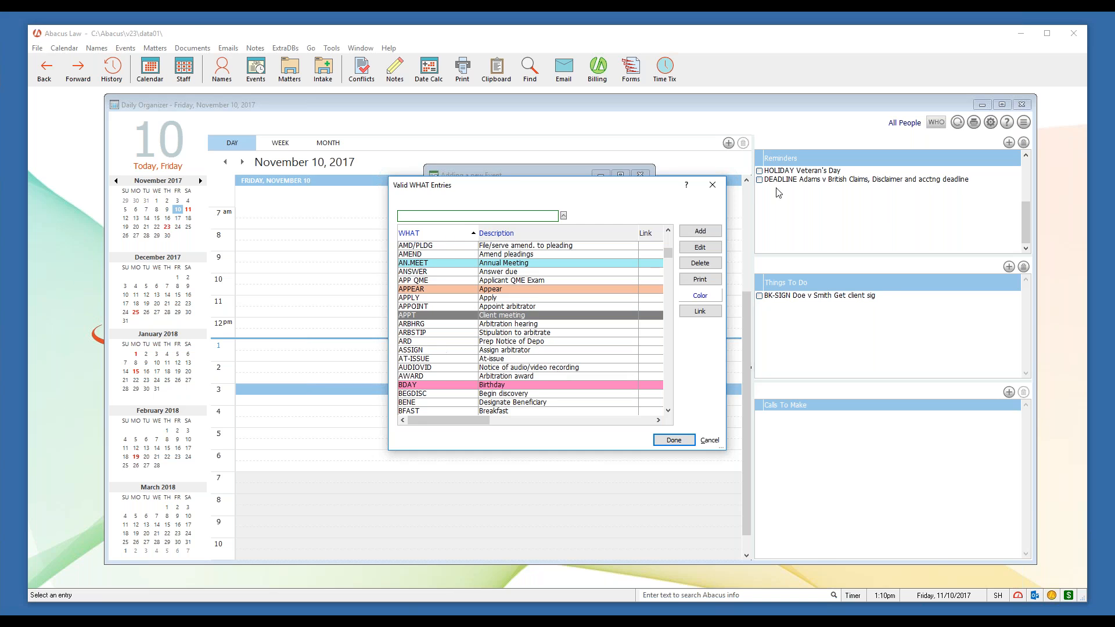
left_click(709, 185)
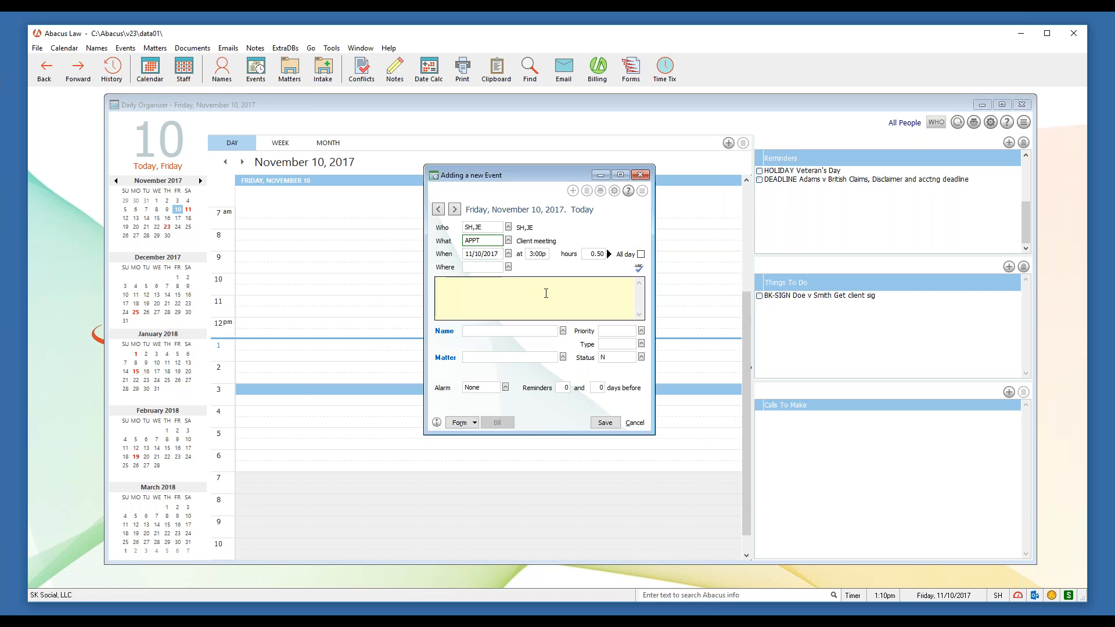
Lengthen the meeting from 0.50 to 1.00 hours, then bring up the Where locations list
left_click(499, 253)
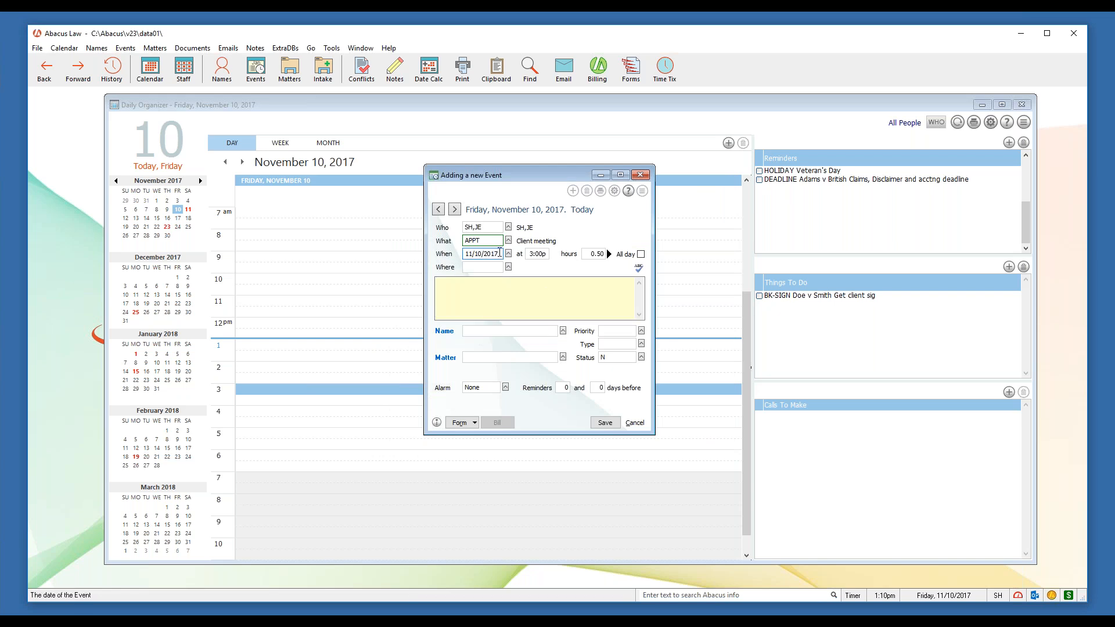
left_click(595, 254)
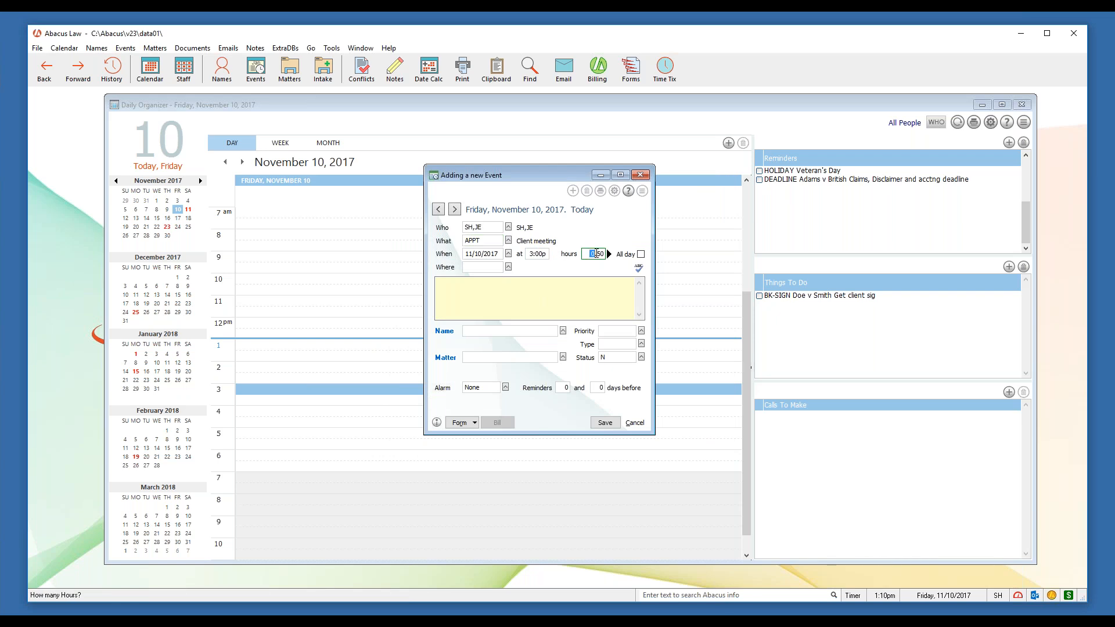
type("1.")
left_click(583, 295)
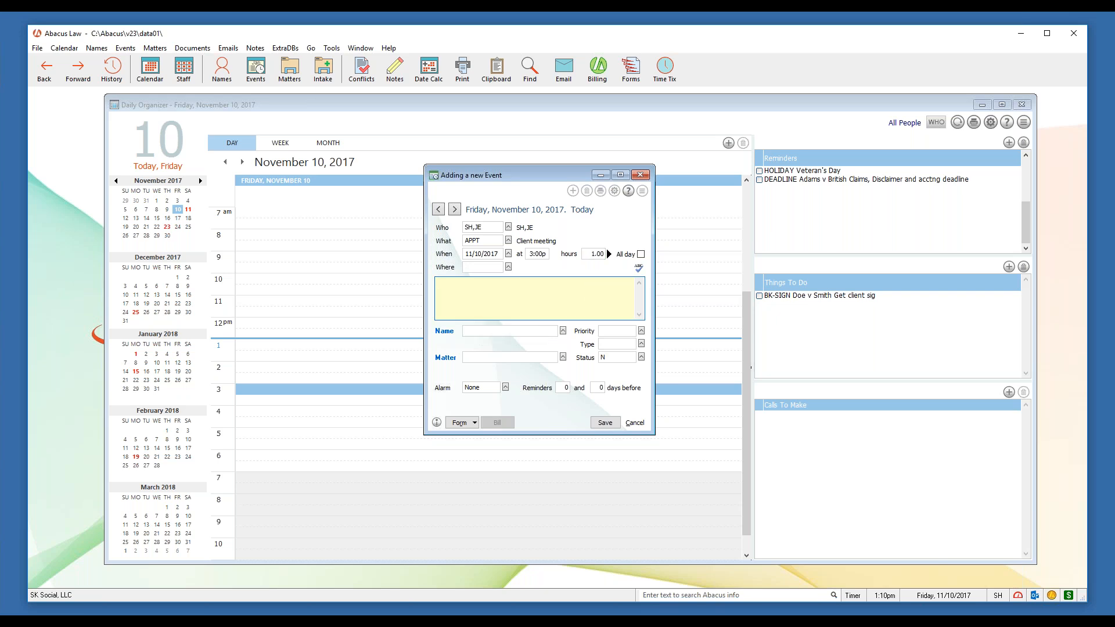
left_click(486, 267)
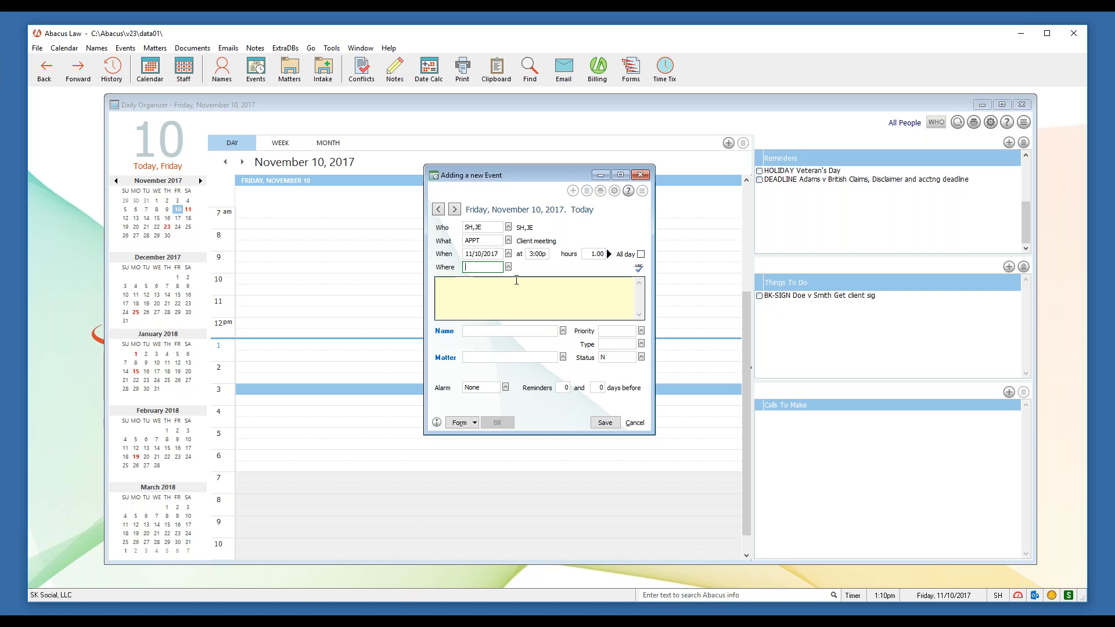
left_click(508, 267)
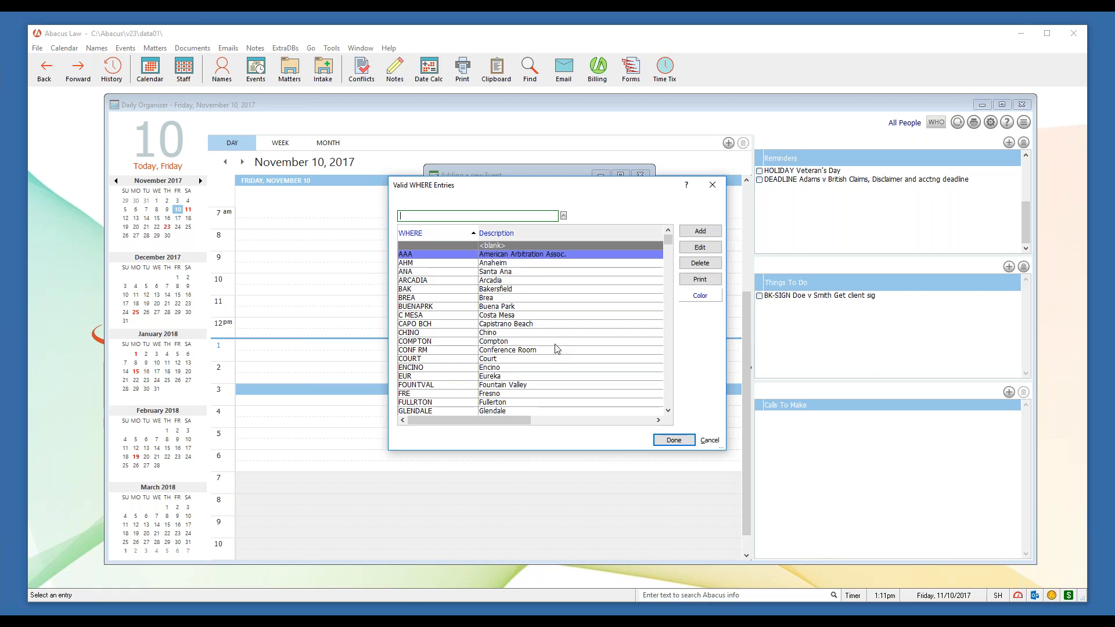
Nudge the Valid WHERE Entries list up and close it with no location chosen
left_click_drag(601, 187, 600, 179)
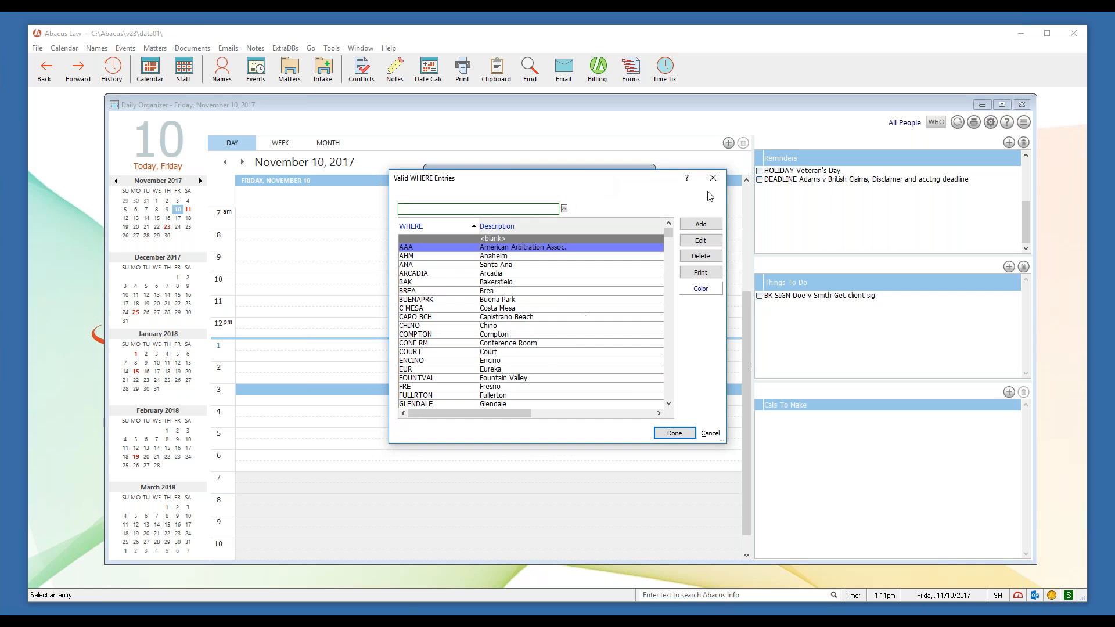
left_click(712, 177)
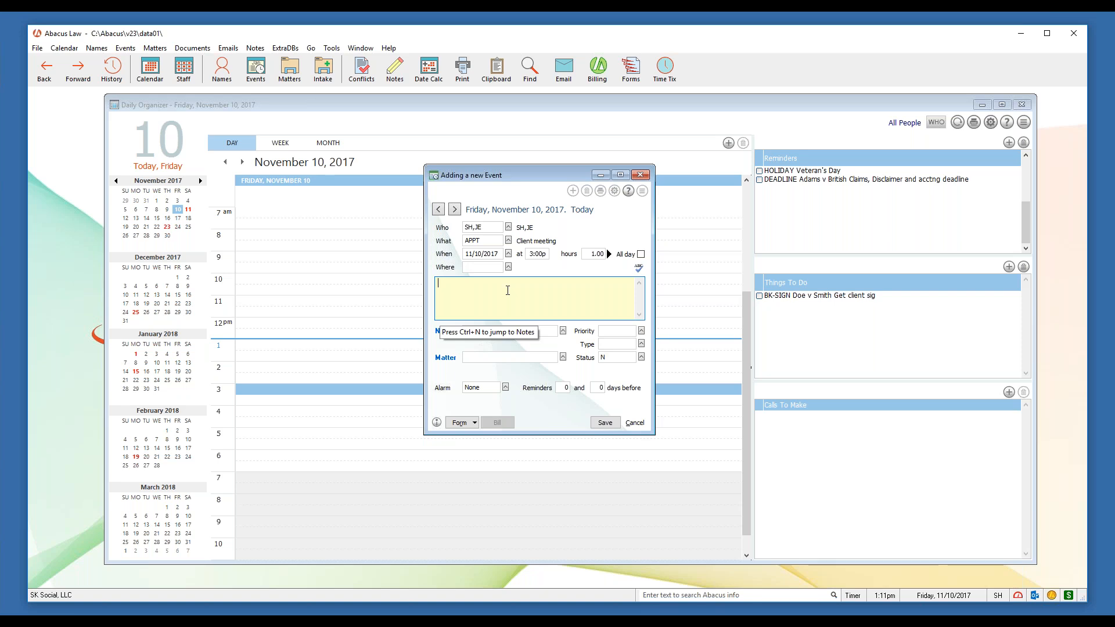
Enter the note 'Meeting with new client', then move to the Matter field
type("Meeting with new client")
left_click_drag(552, 283, 437, 283)
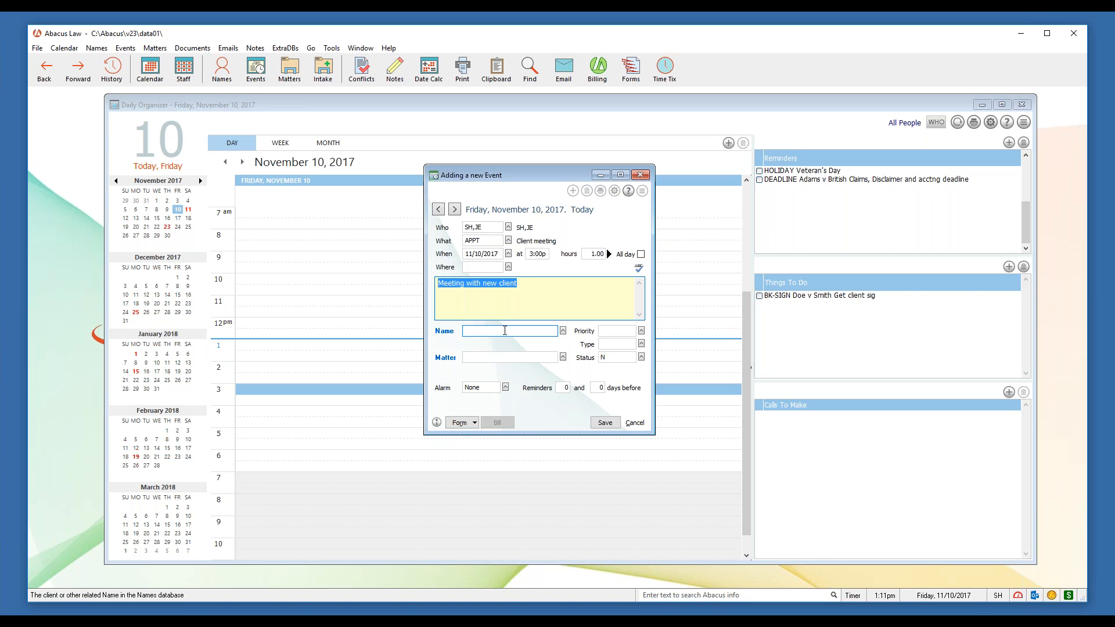
left_click(486, 227)
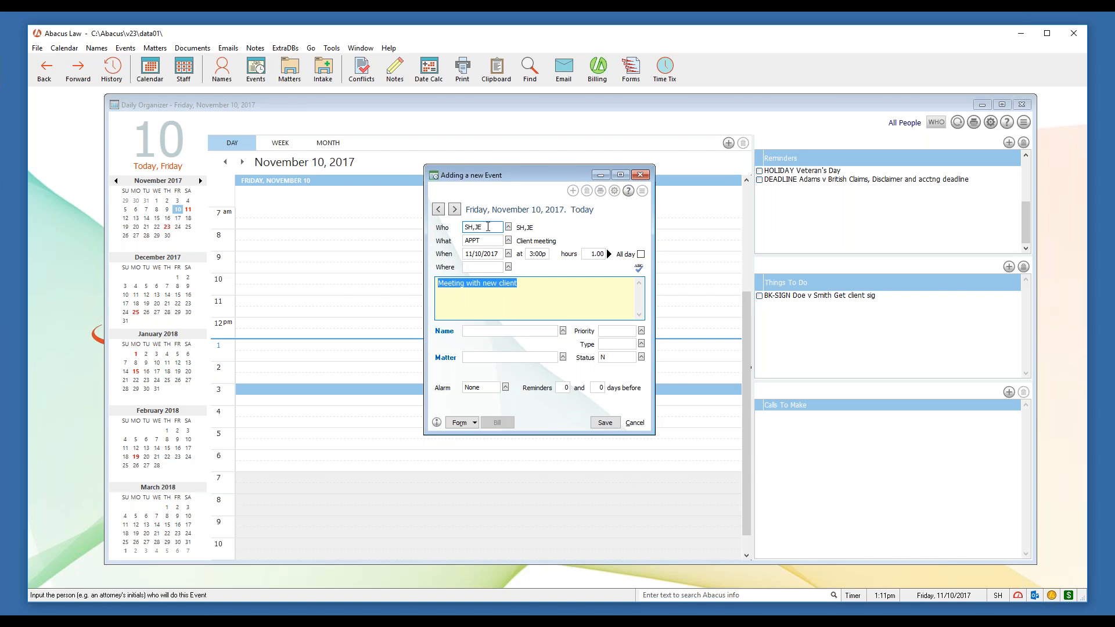
left_click(452, 363)
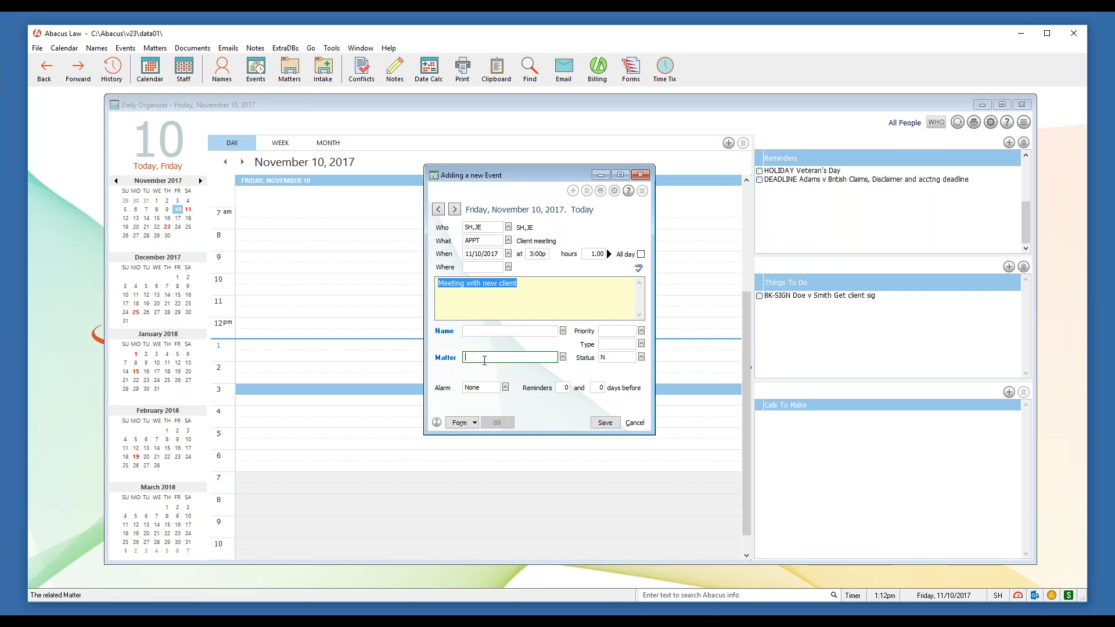
Link the Adams v British matter to the meeting and leave the alarm at None
left_click(562, 357)
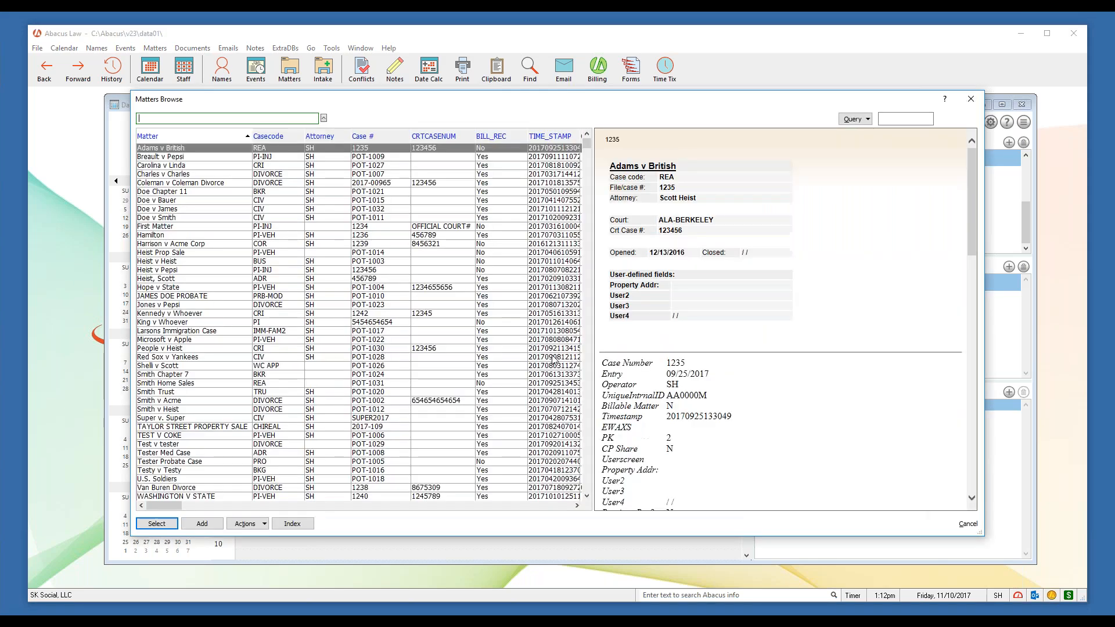
left_click(168, 523)
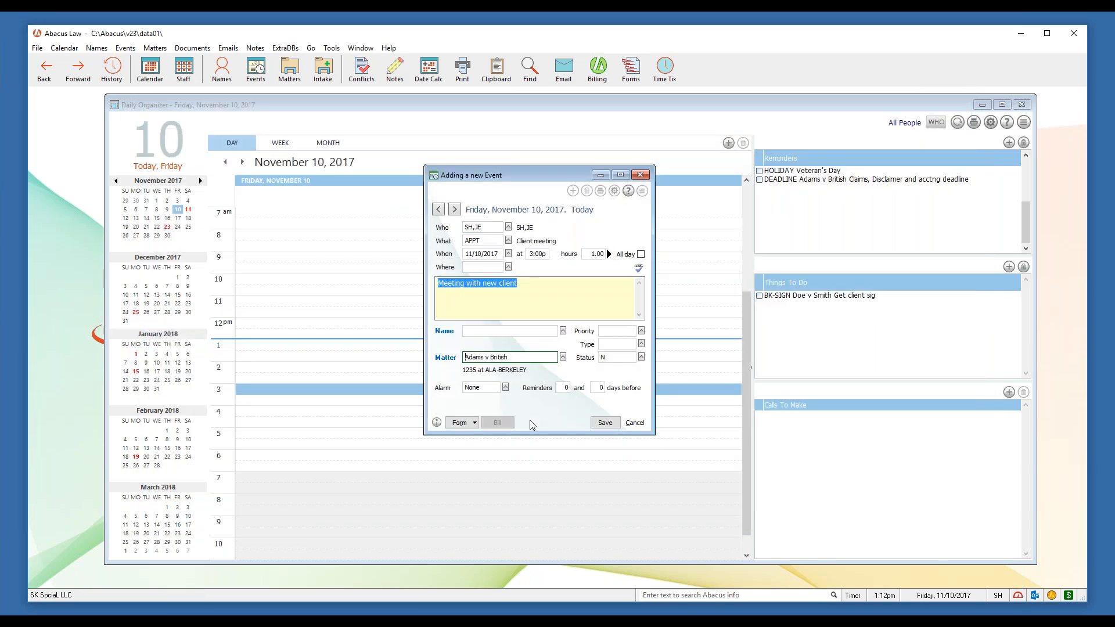
left_click(506, 388)
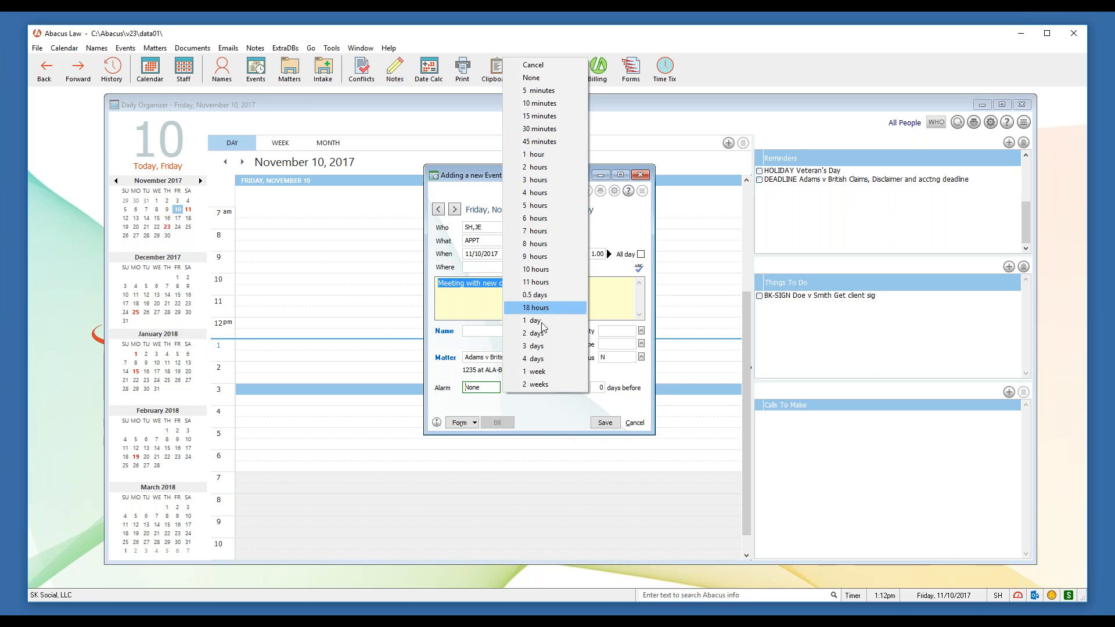
left_click(526, 402)
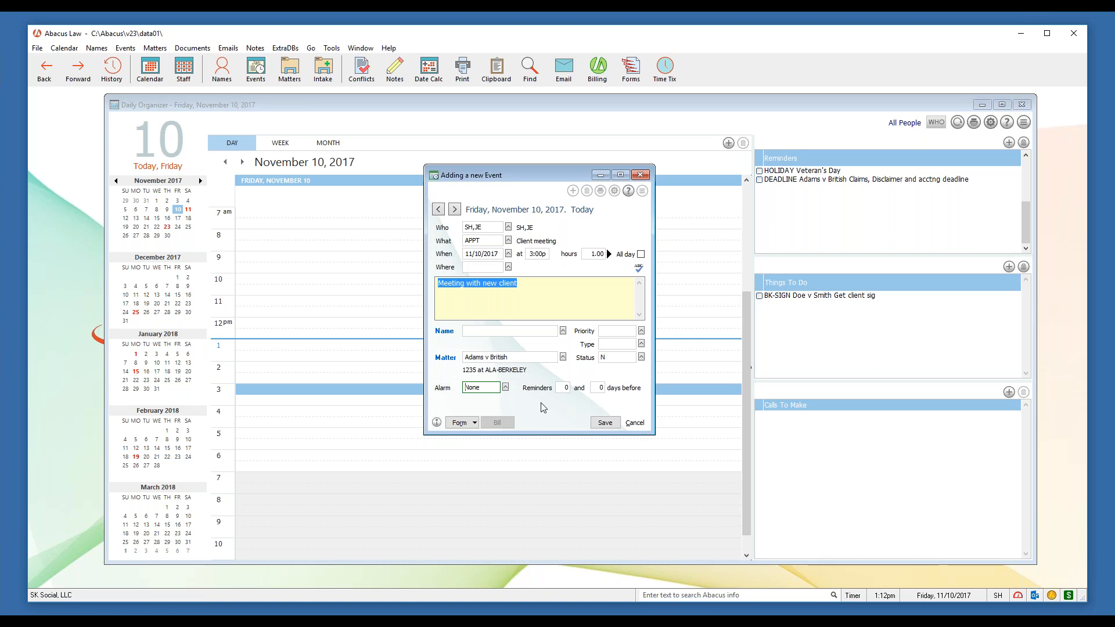
Set the reminder to 1 day before, save the meeting, and acknowledge the Veteran's Day warning
left_click(598, 388)
type("1")
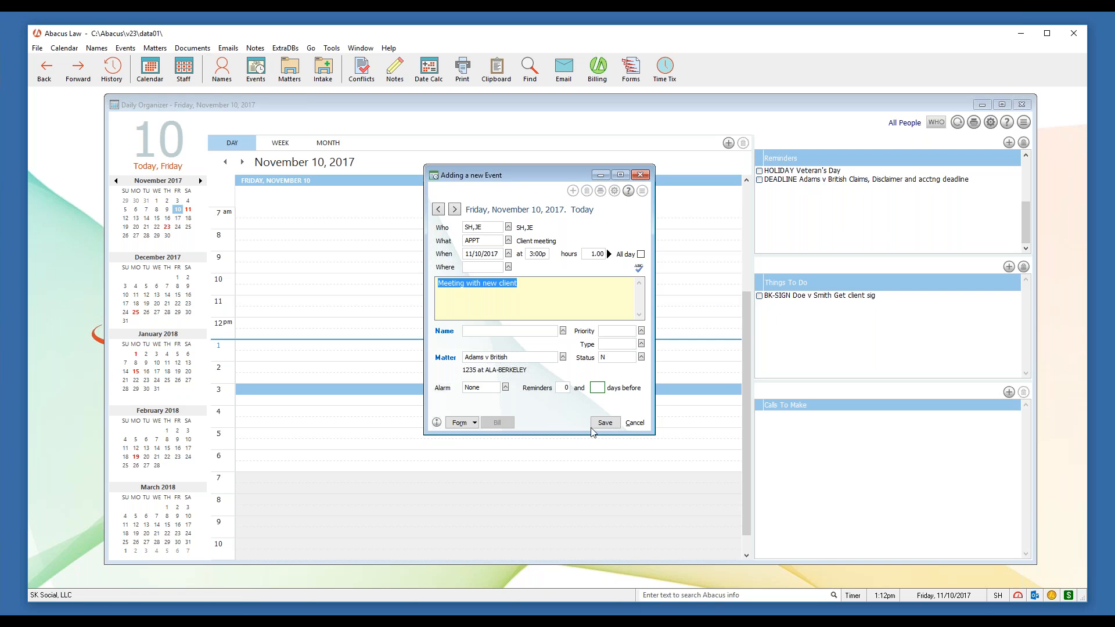
left_click(612, 425)
left_click(611, 426)
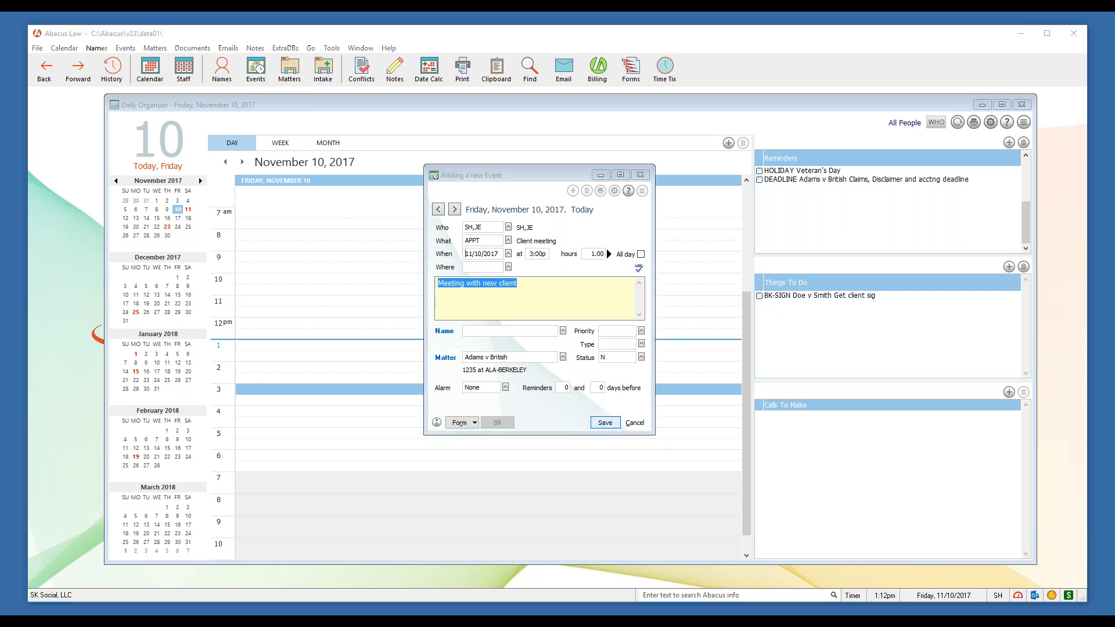
left_click(548, 319)
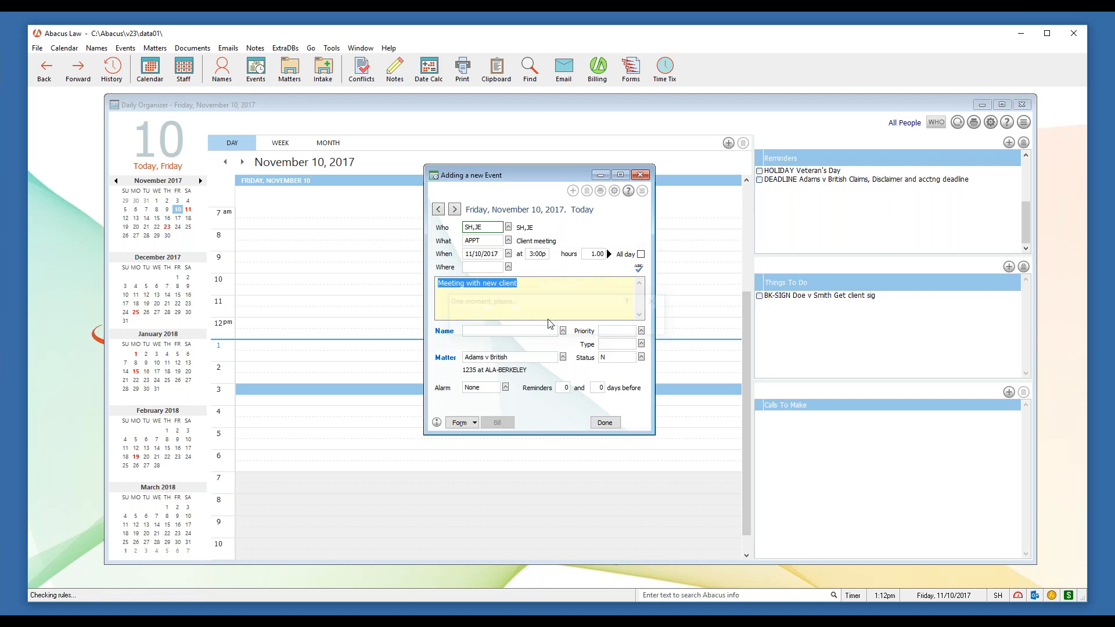
mouse_move(398, 390)
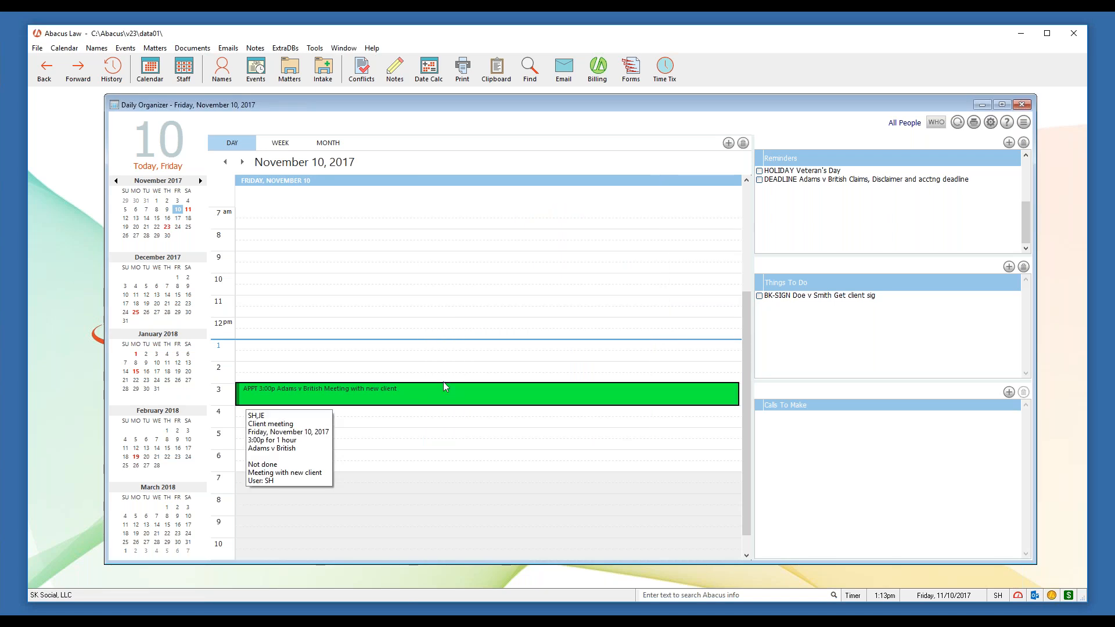
Find the Adams v British matter with 'ada' and view its events, including the 11/10/2017 3:00p meeting
left_click(291, 71)
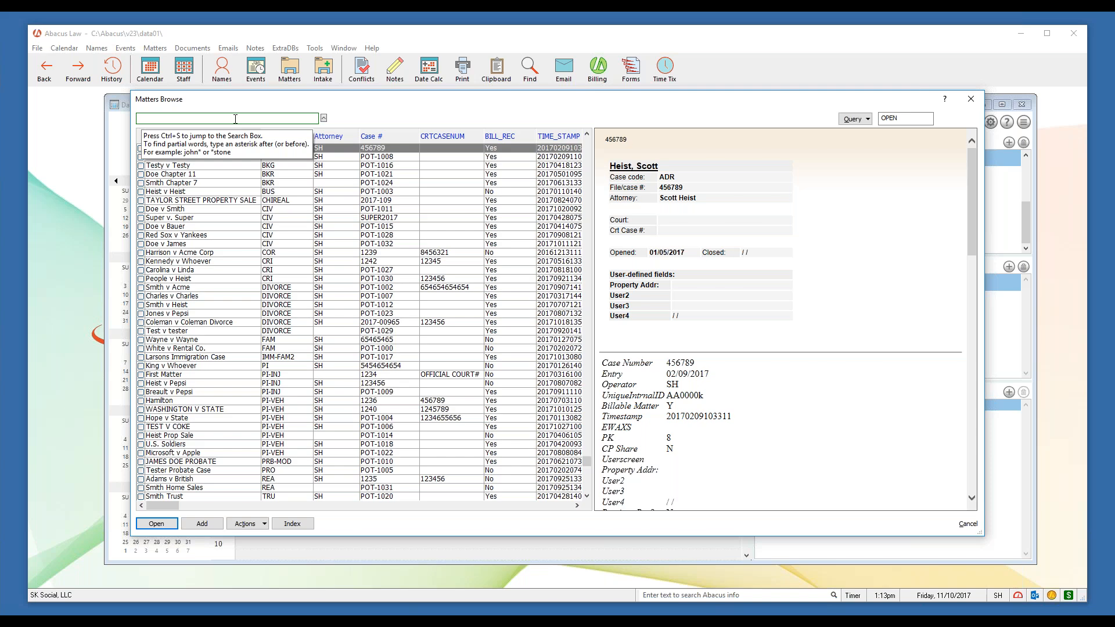
type("ada")
double_click(221, 147)
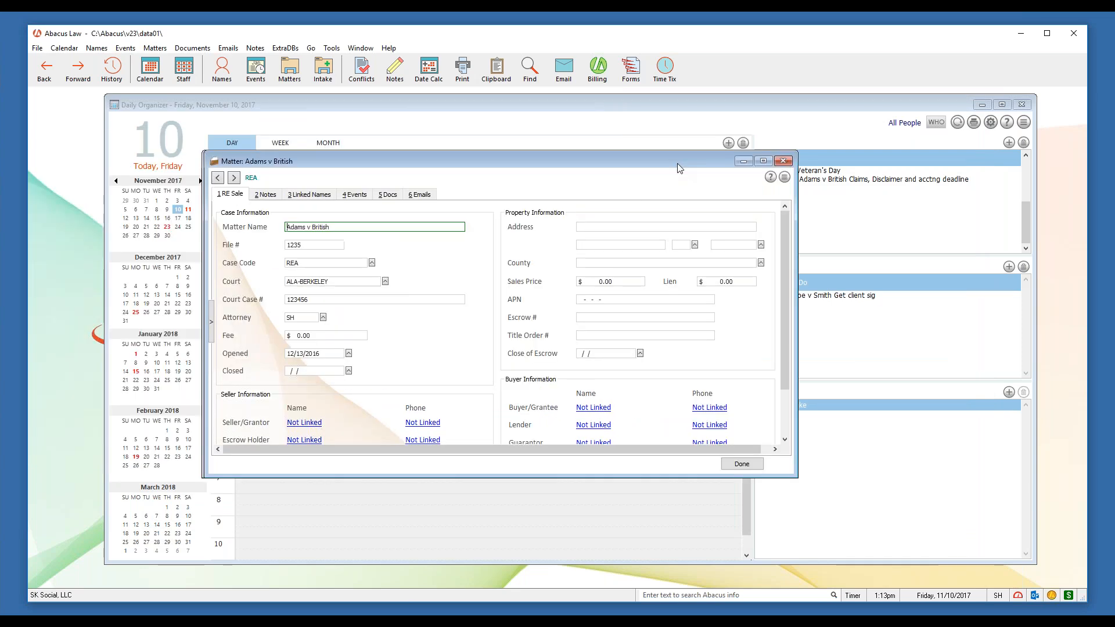
left_click(353, 195)
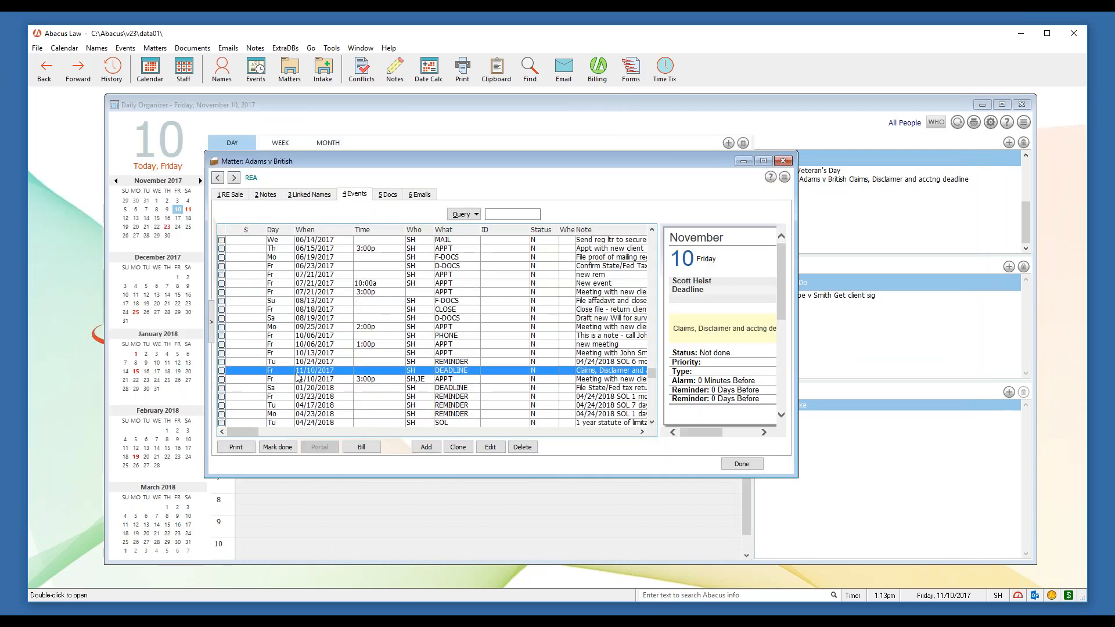
left_click(331, 380)
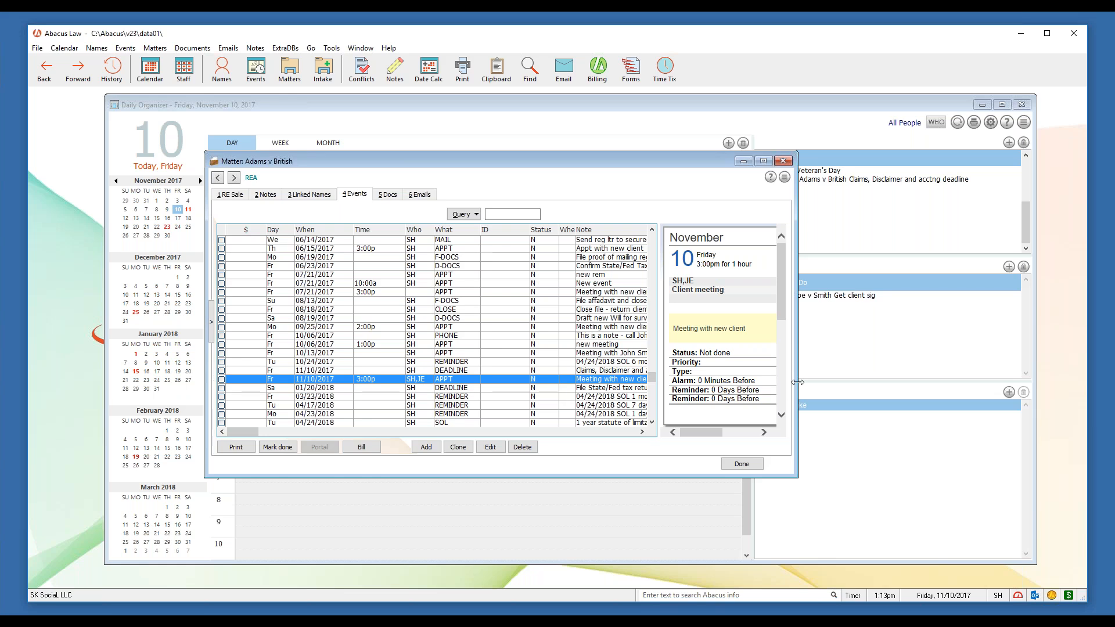
Widen, raise and heighten the Matter window so the full event notes show
left_click_drag(797, 388, 914, 387)
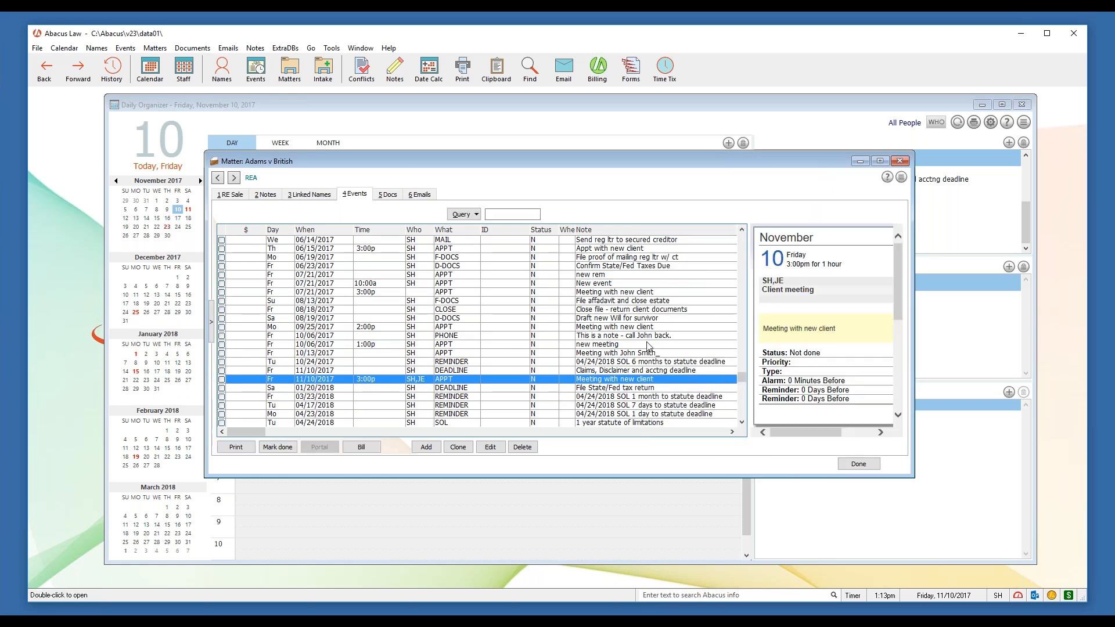
left_click_drag(658, 155, 661, 119)
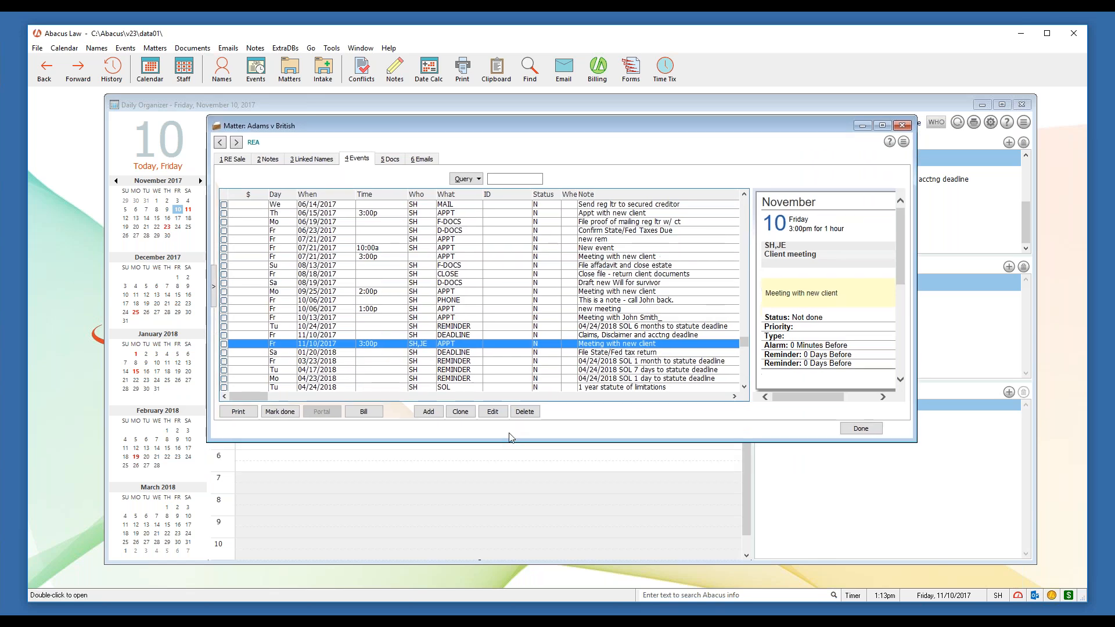
left_click_drag(554, 443, 575, 481)
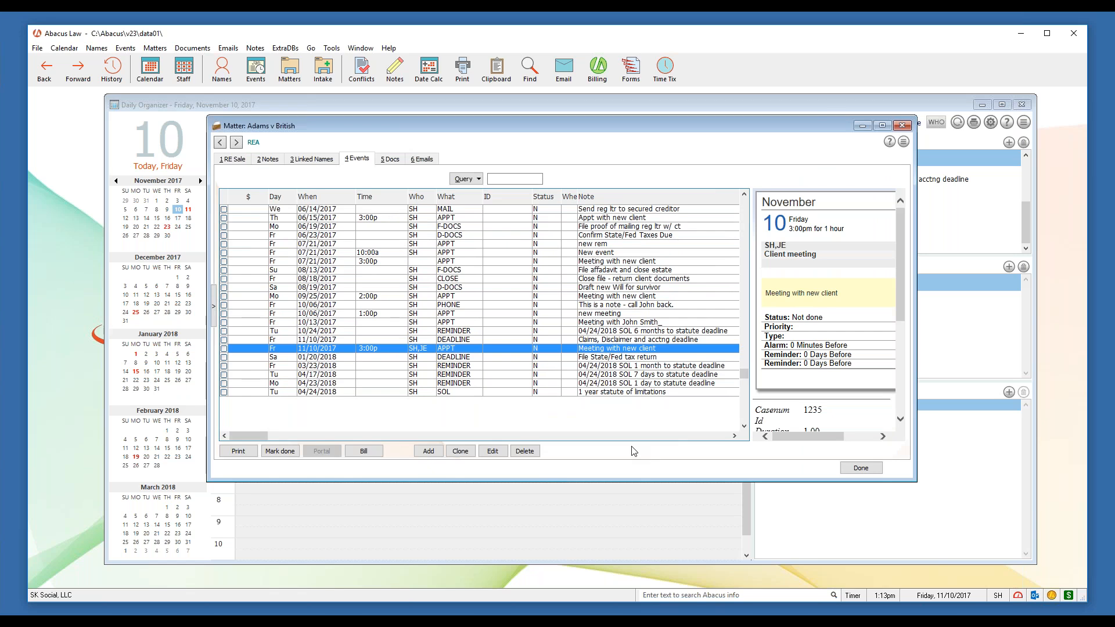
Reposition the Matter window slightly
left_click_drag(589, 131, 599, 141)
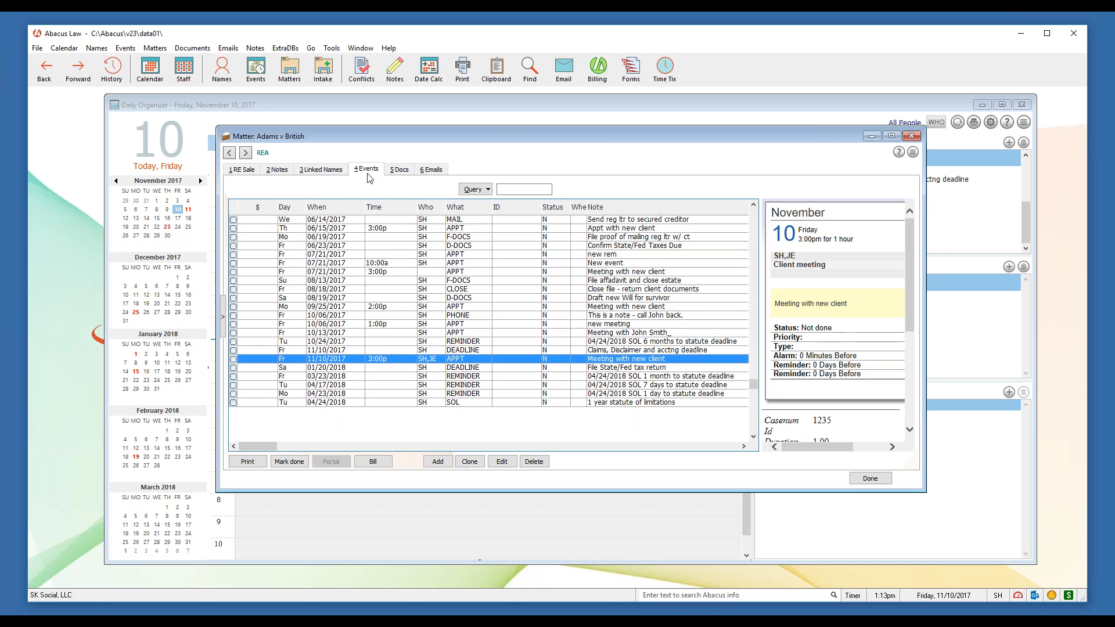
Start a new event on the Adams v British matter and centre its form
left_click(448, 463)
left_click_drag(160, 100, 488, 155)
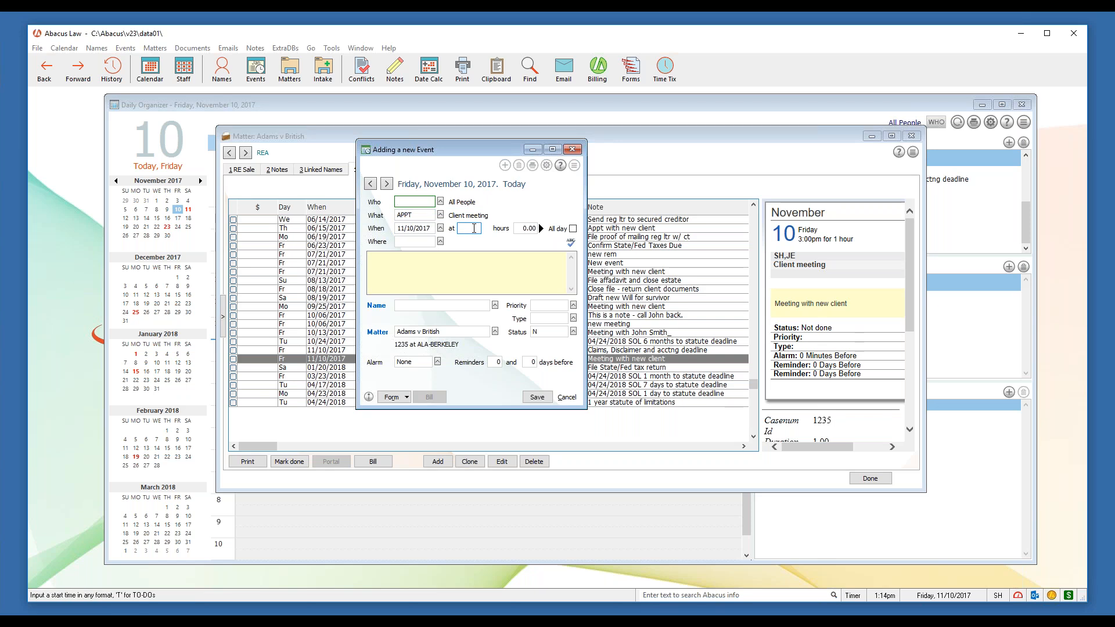
left_click(464, 273)
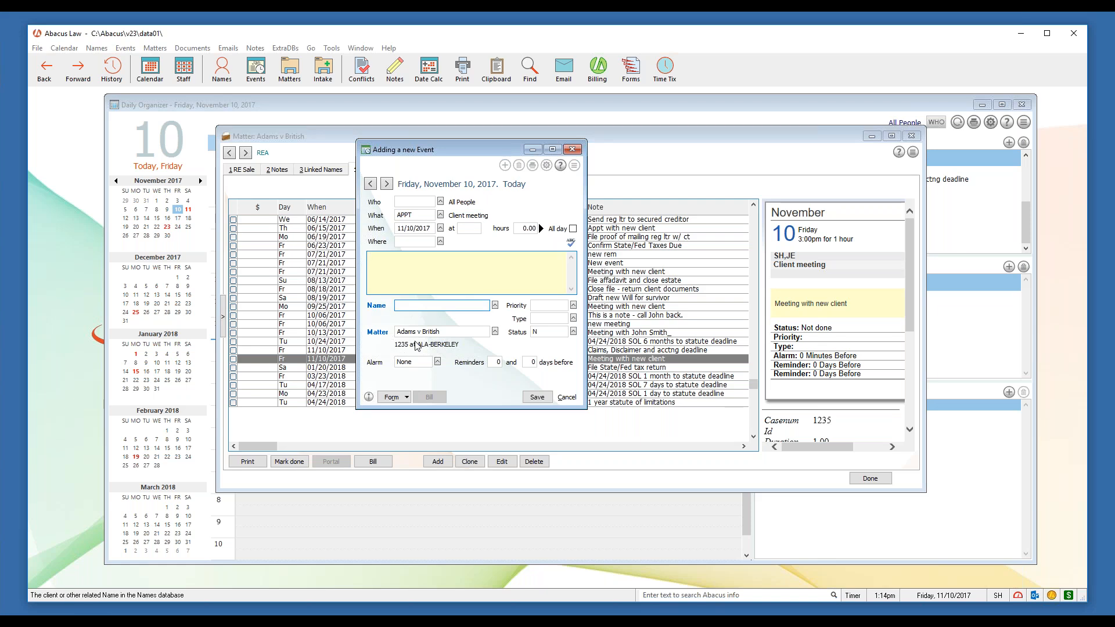
left_click_drag(452, 332, 395, 332)
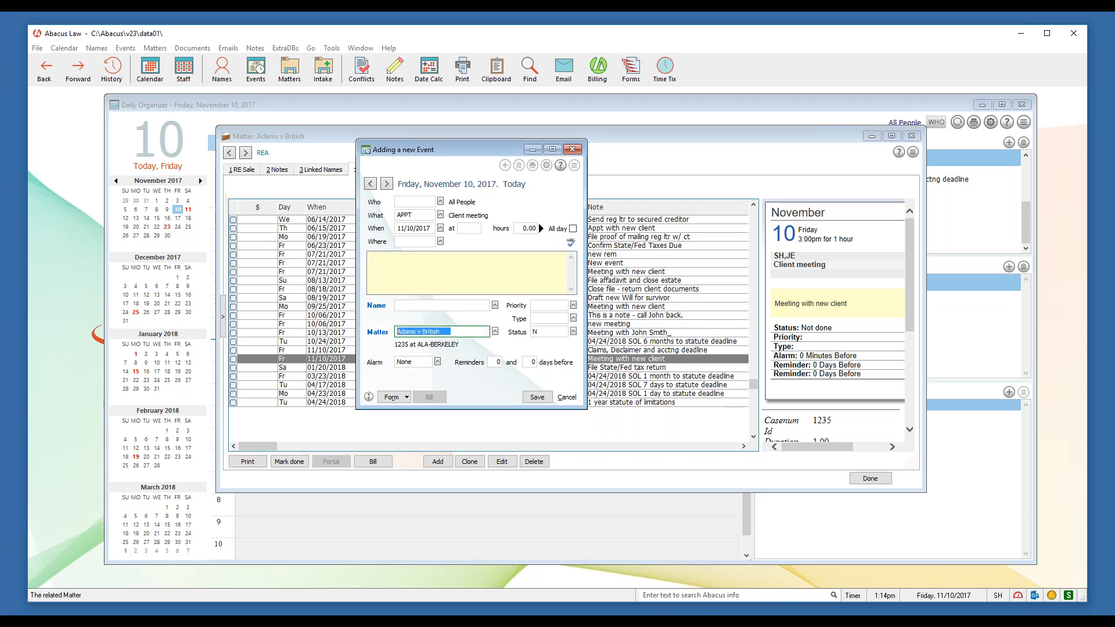
left_click_drag(486, 152, 561, 203)
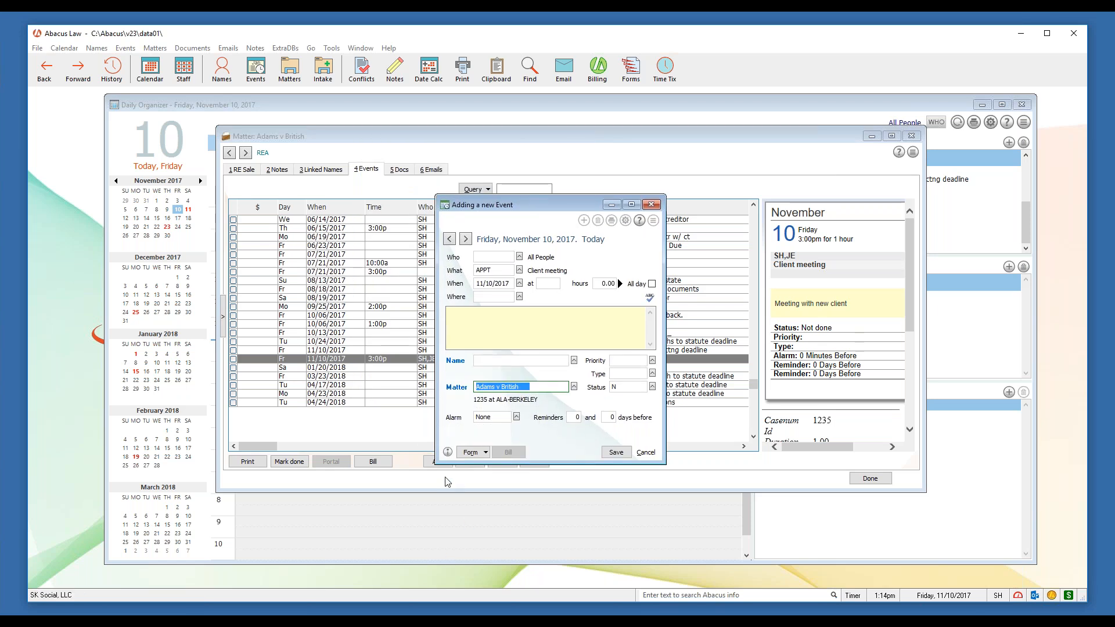
left_click_drag(561, 207, 504, 164)
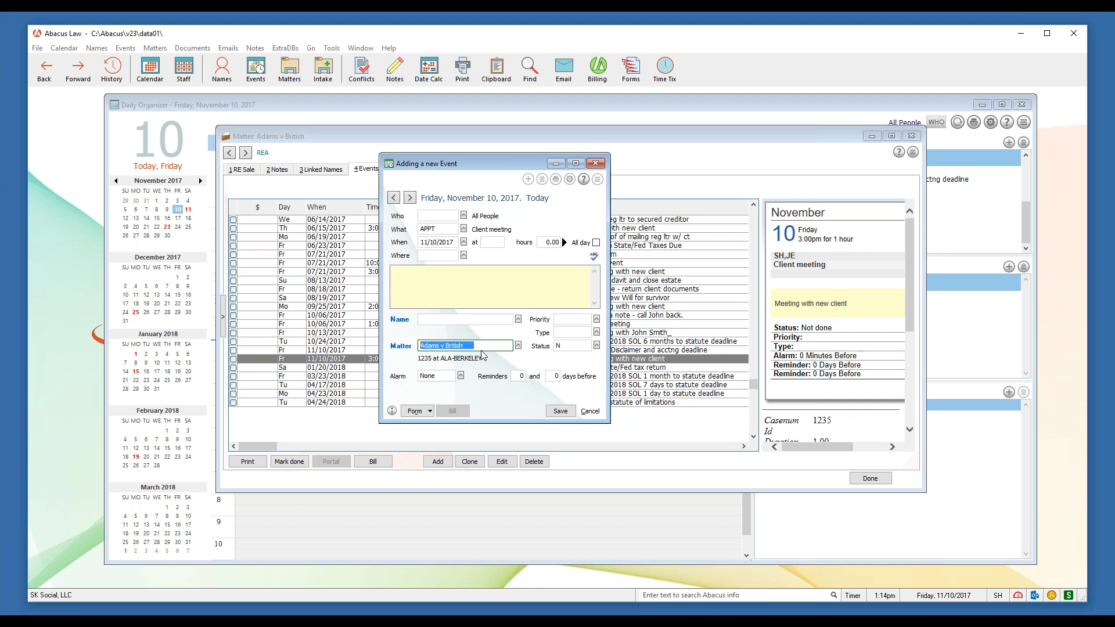
left_click(446, 319)
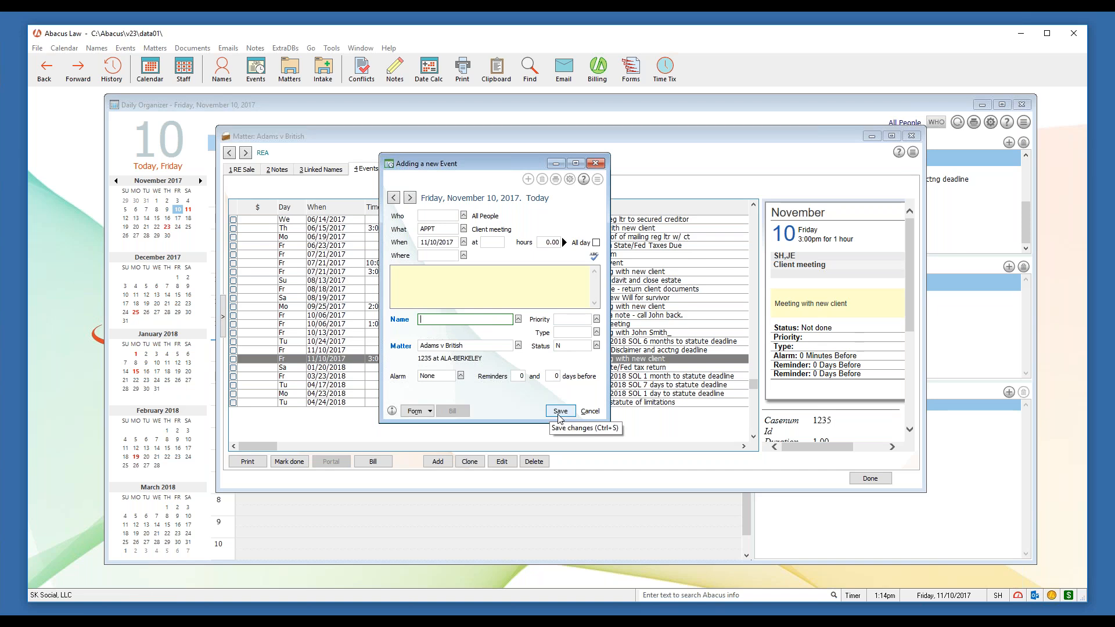
Fill in Who 'SH', start time 12p and notes 'Meeting', then save past the holiday warning
left_click(453, 216)
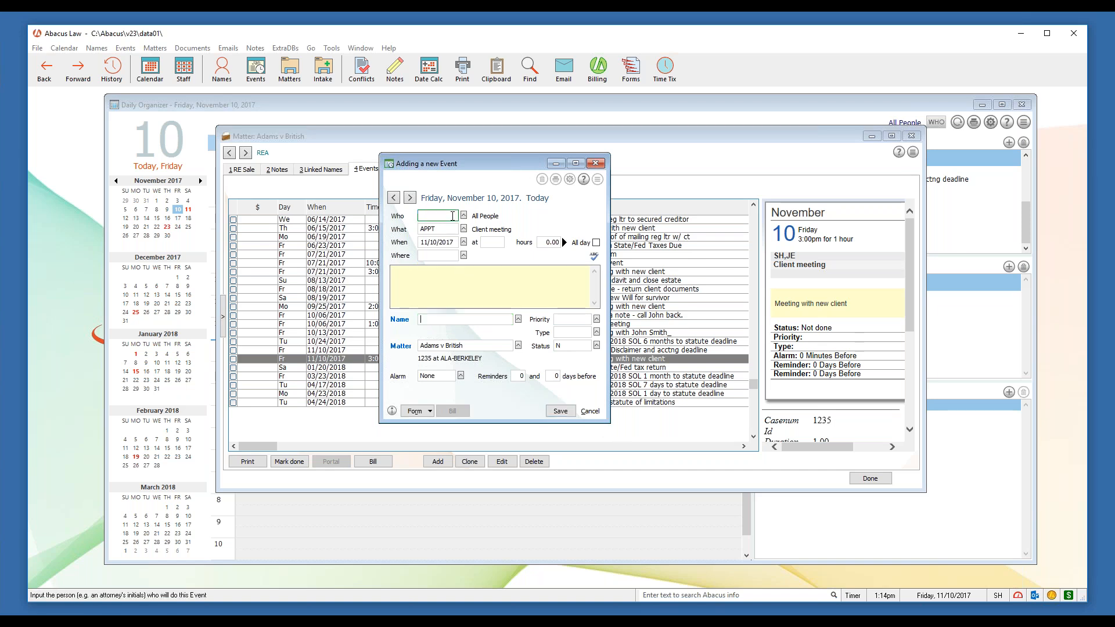
type("SH")
left_click(502, 244)
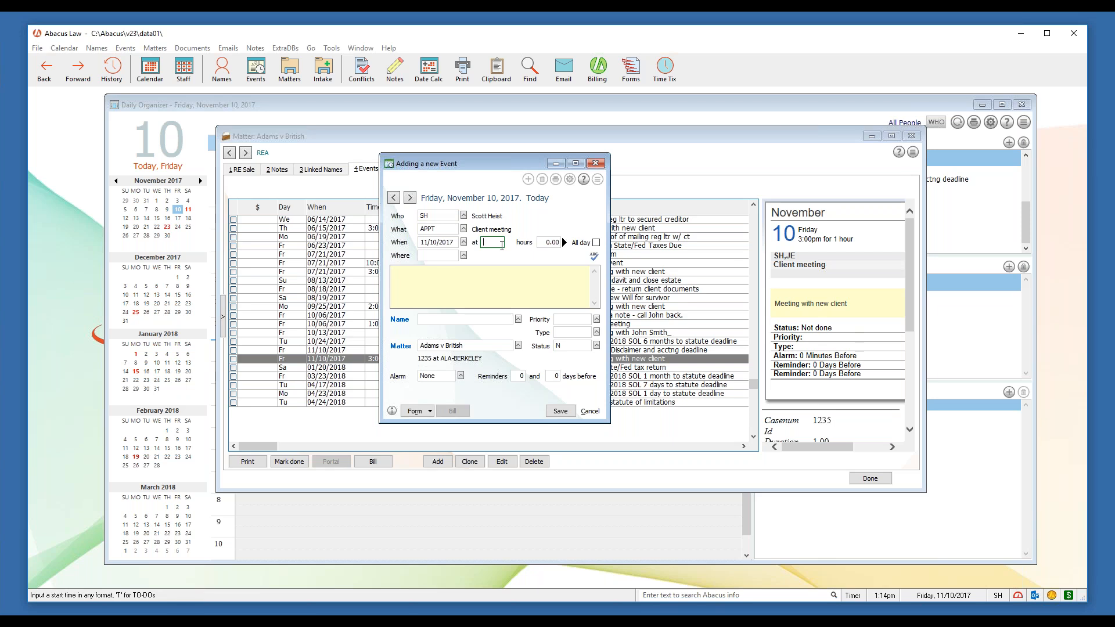
type("12p")
left_click(508, 268)
type("Me")
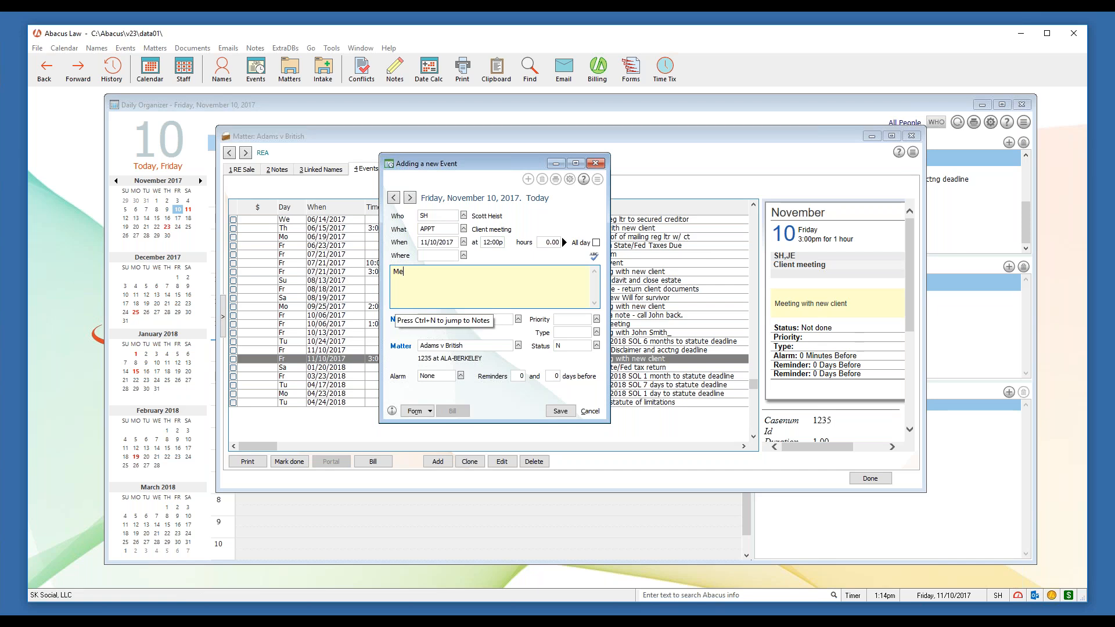
type("eting")
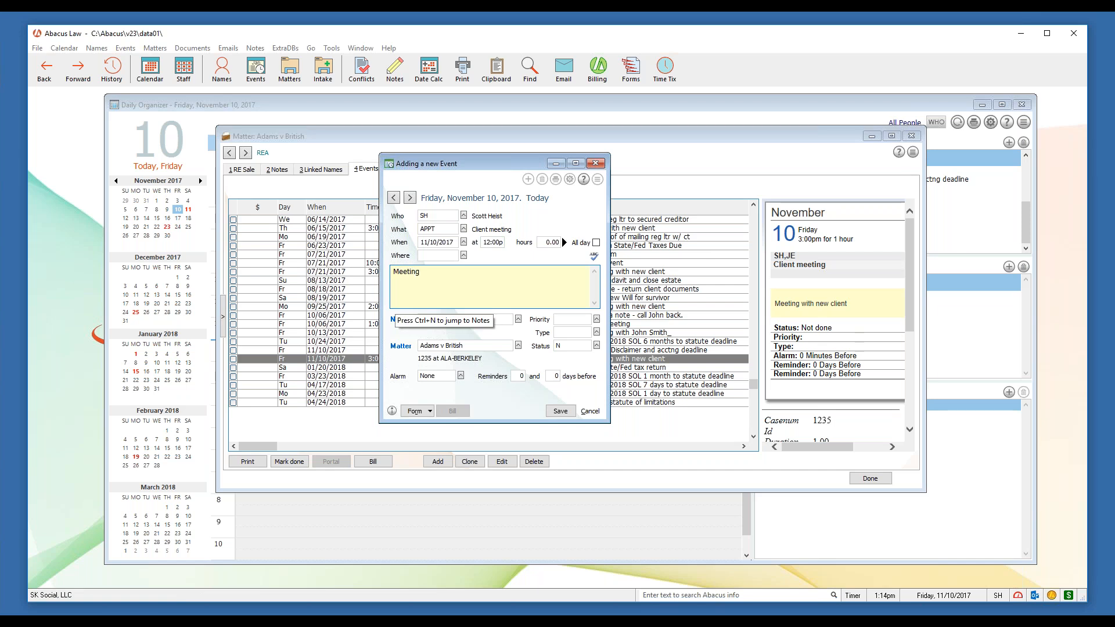
left_click(561, 411)
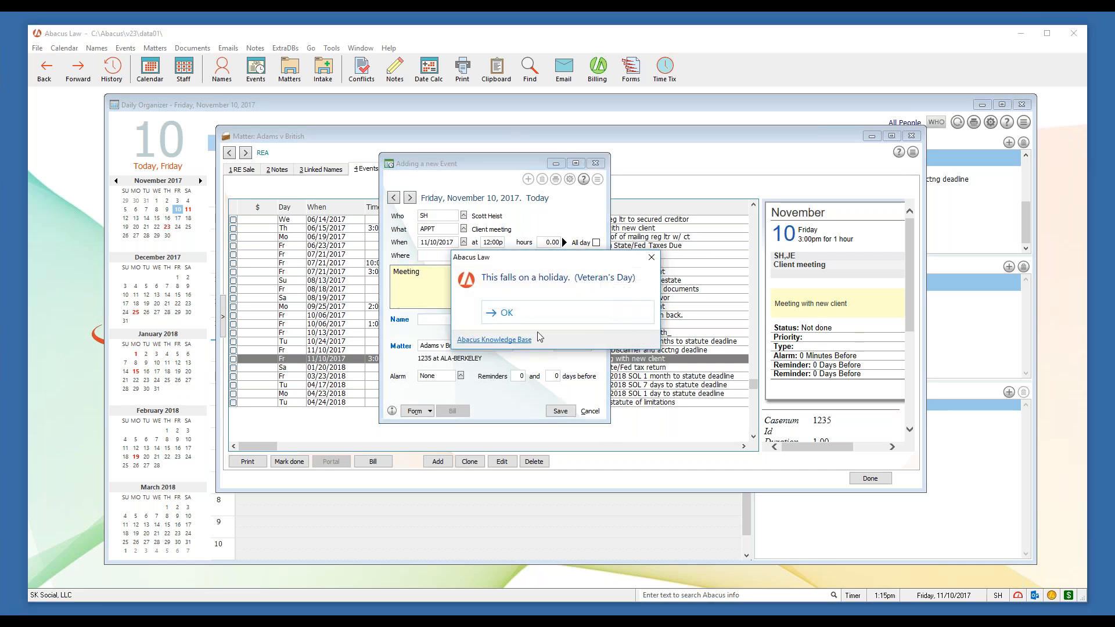
left_click(539, 322)
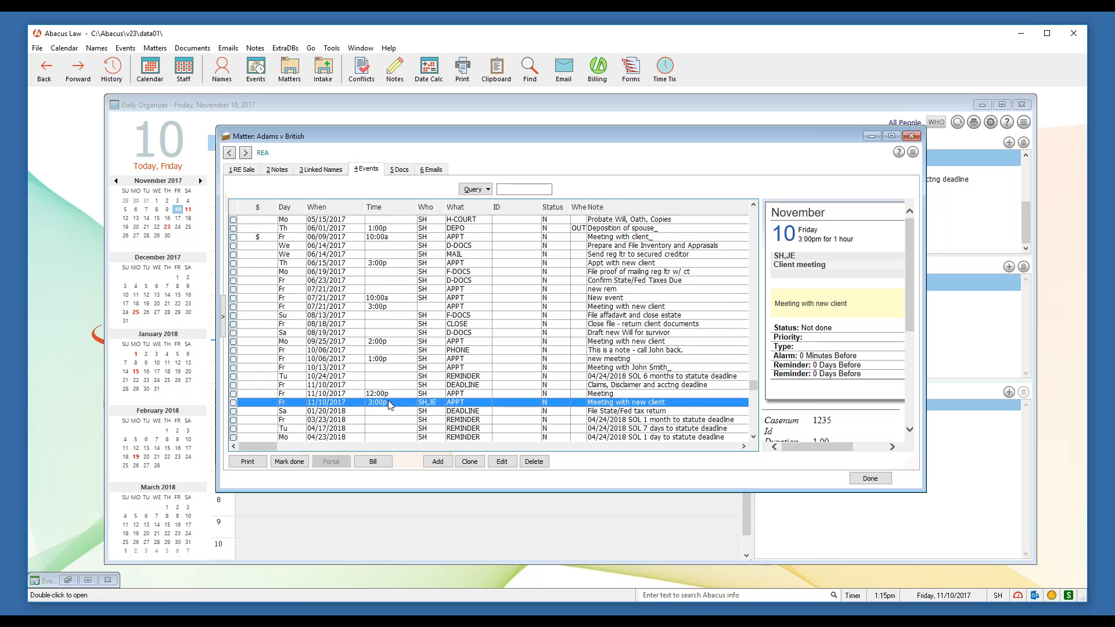
Check the 12:00p meeting's details, close the matter, and dismiss the popup on the November 10 view
left_click(394, 393)
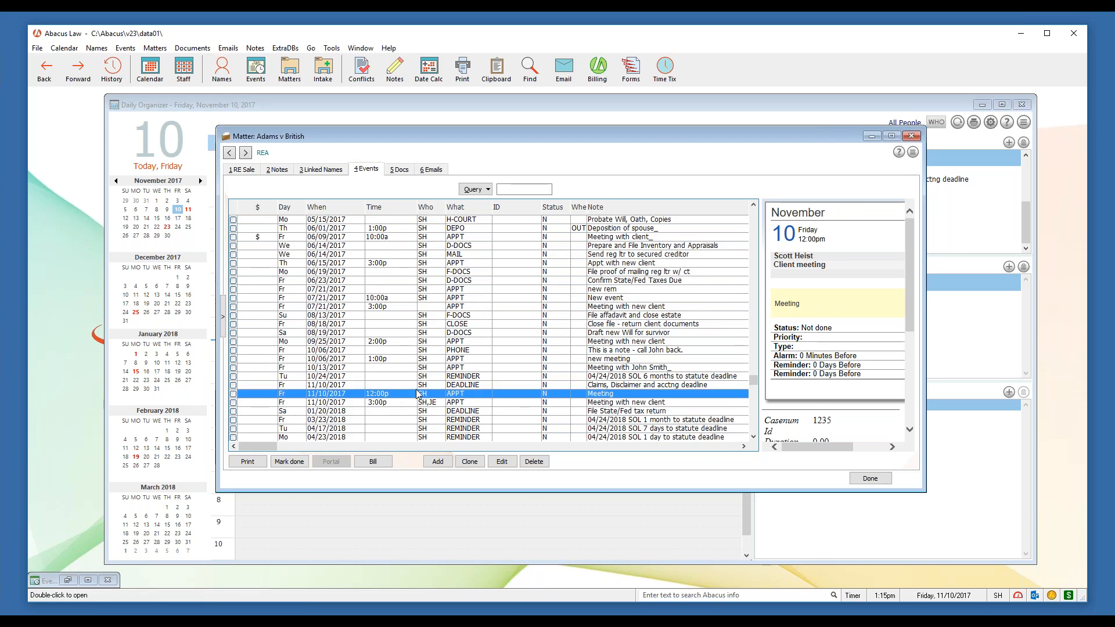
left_click(911, 135)
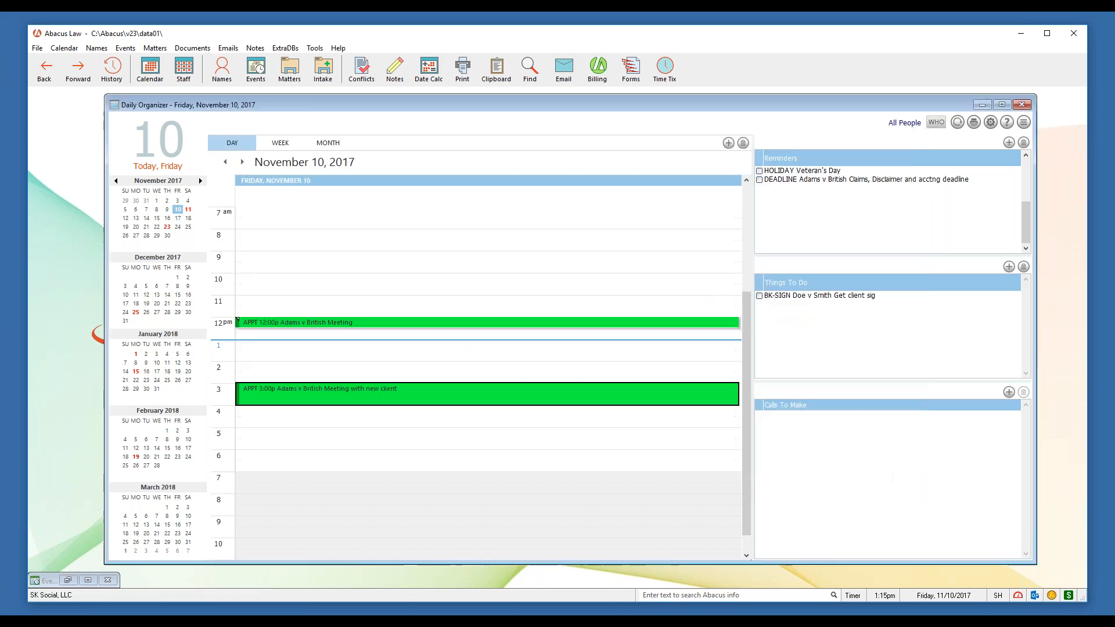
left_click(454, 322)
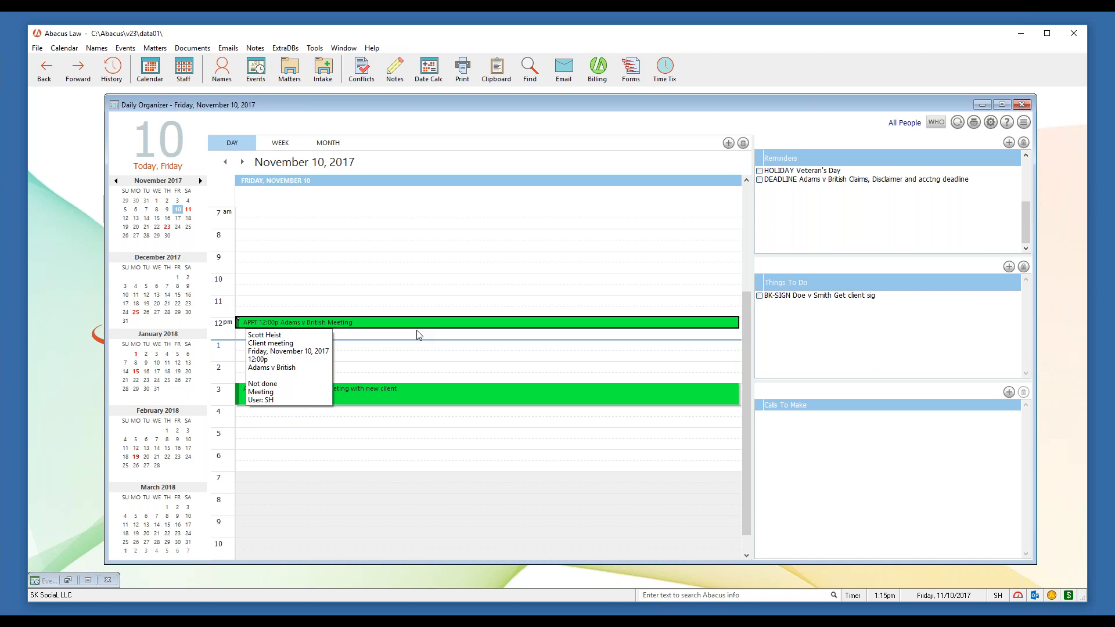
left_click(586, 458)
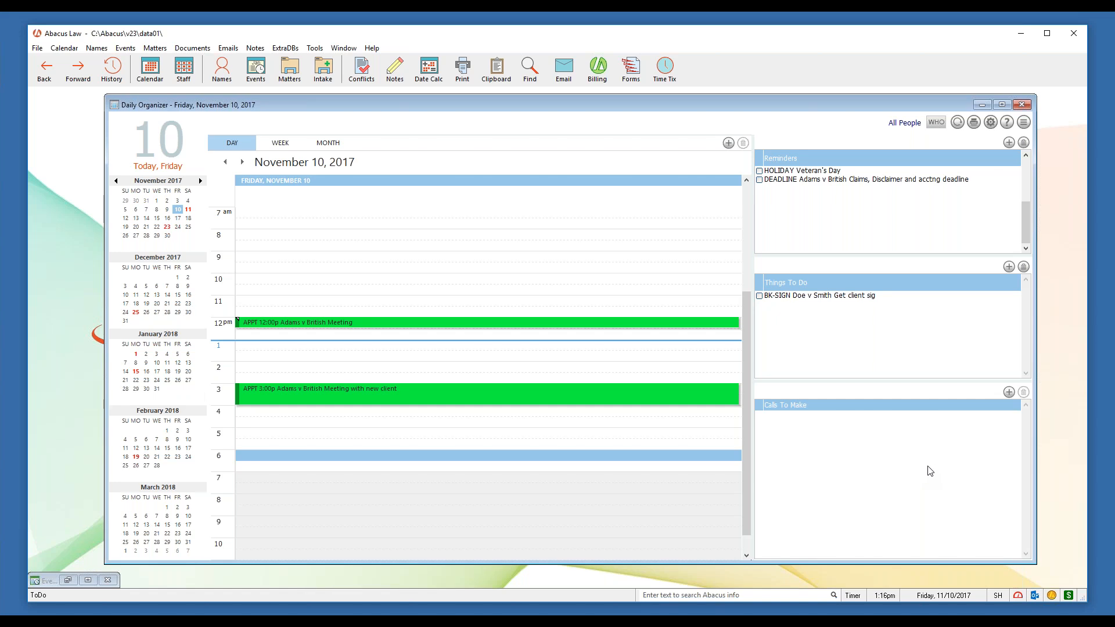
Nudge the Daily Organizer window, then close it to leave the main workspace
left_click_drag(842, 106, 839, 109)
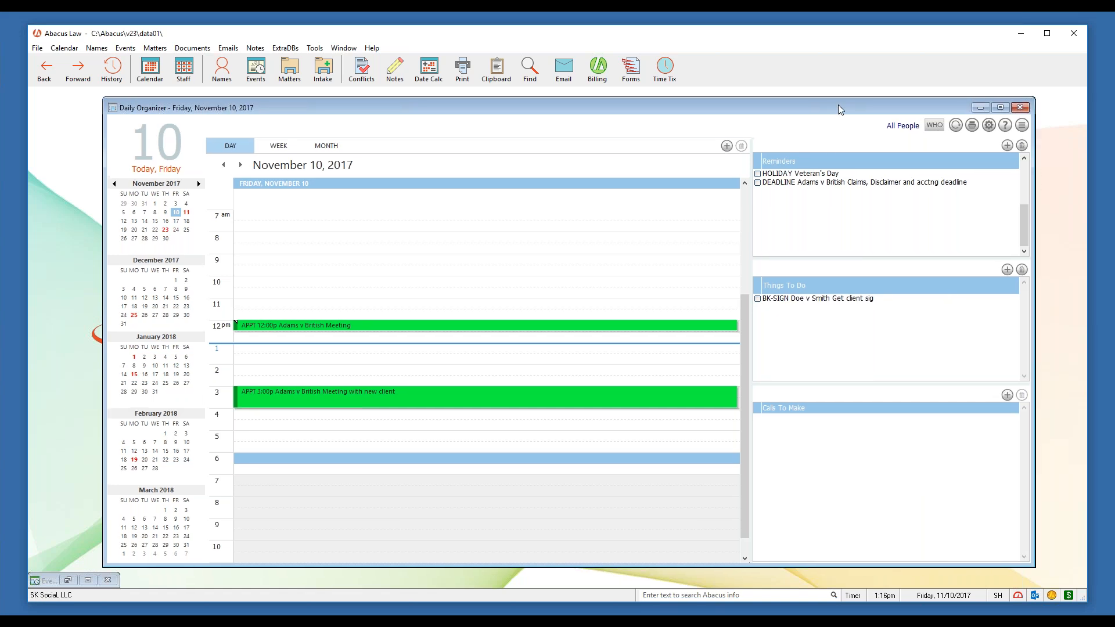
left_click(1019, 107)
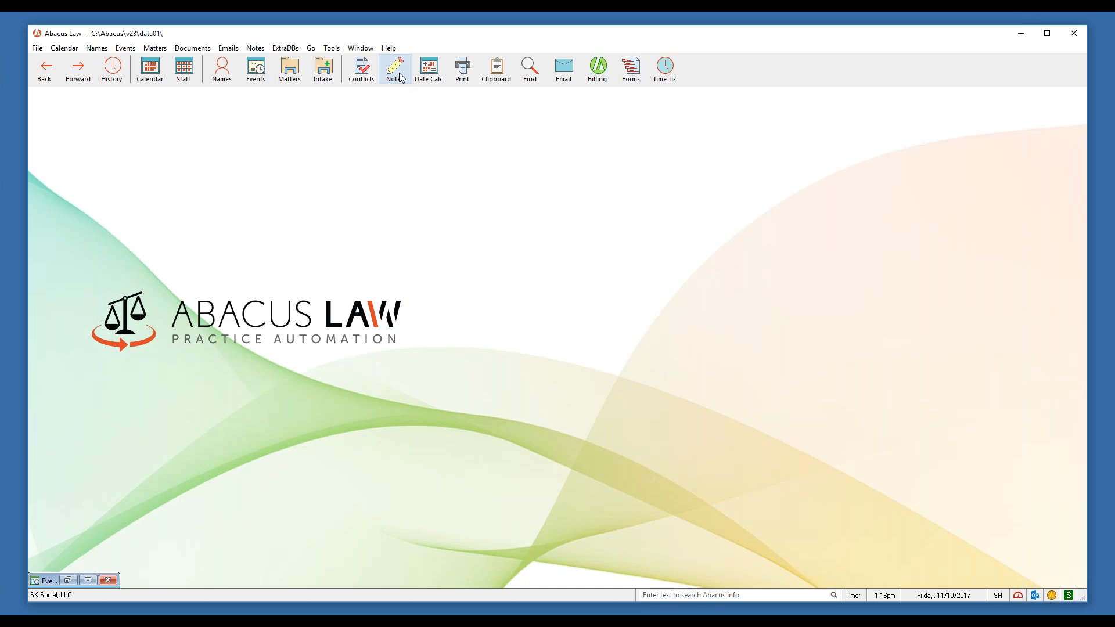
Start a timed note, open its Remind event form, then close both without saving
left_click(400, 77)
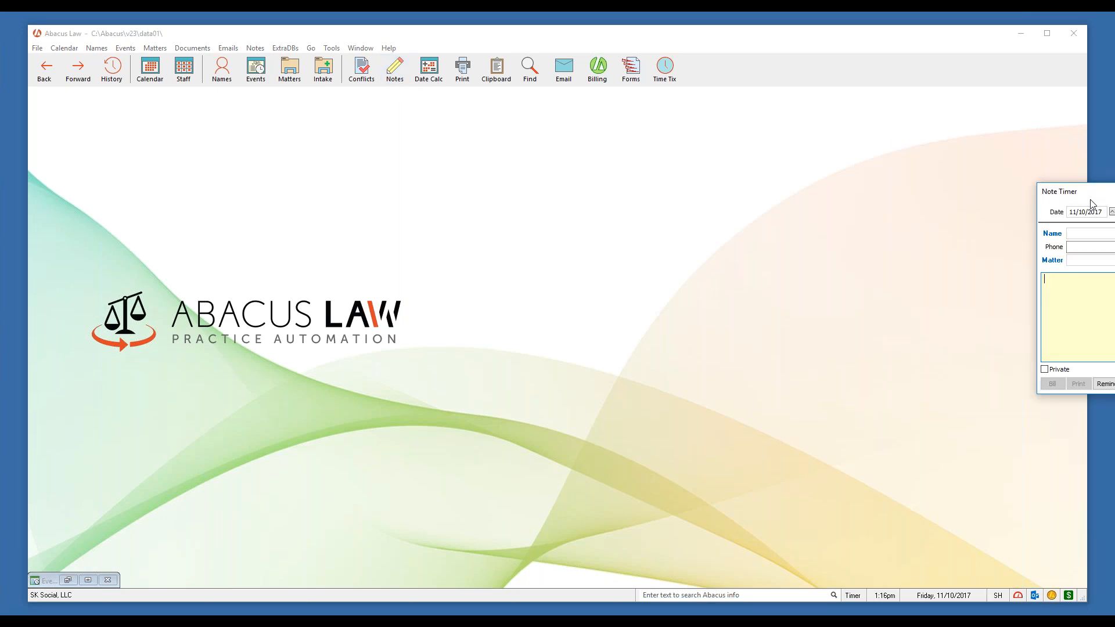
left_click_drag(1090, 199, 355, 201)
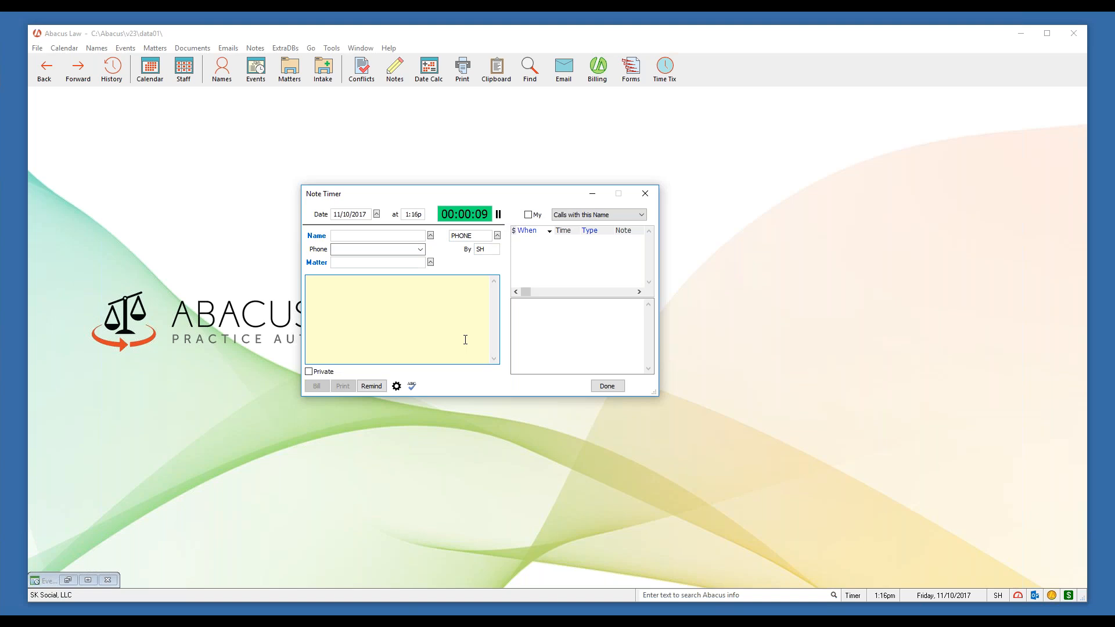
left_click(381, 388)
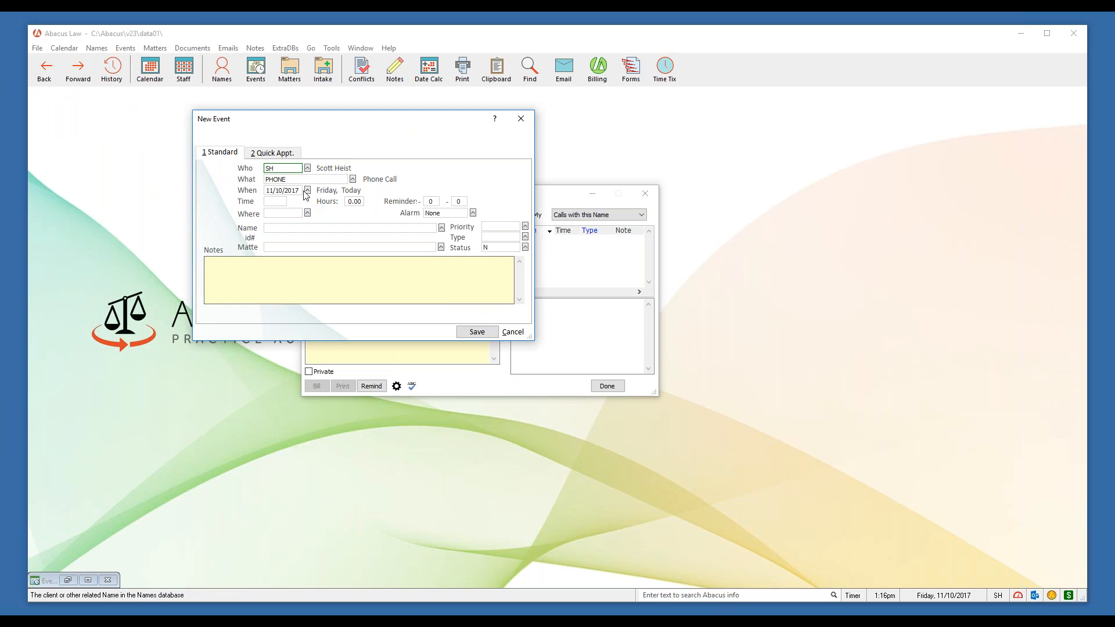
left_click(280, 180)
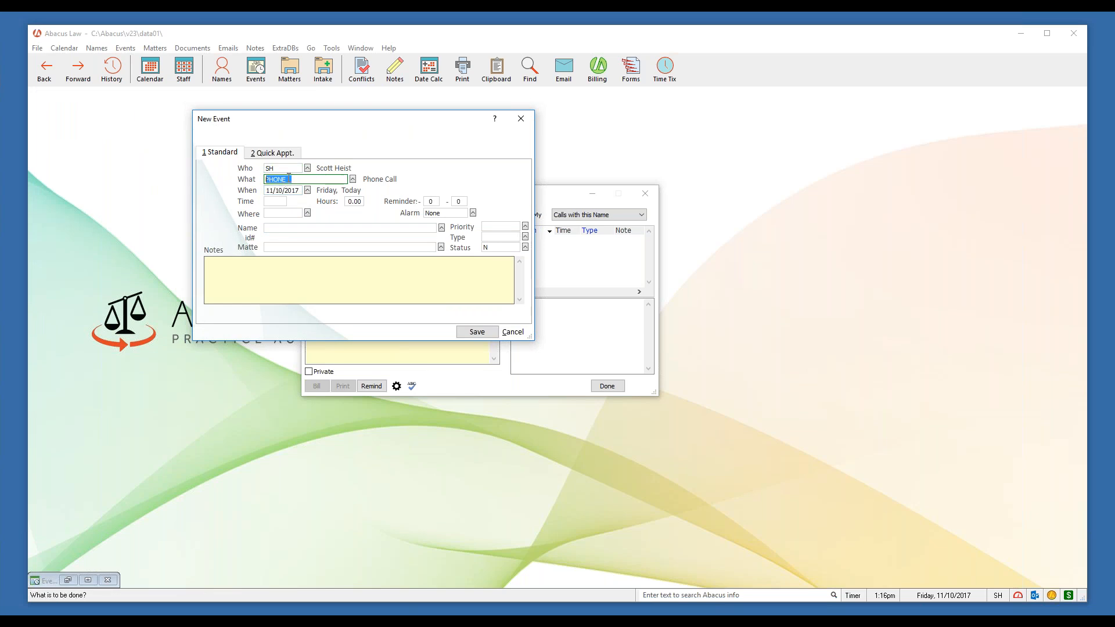
left_click(288, 169)
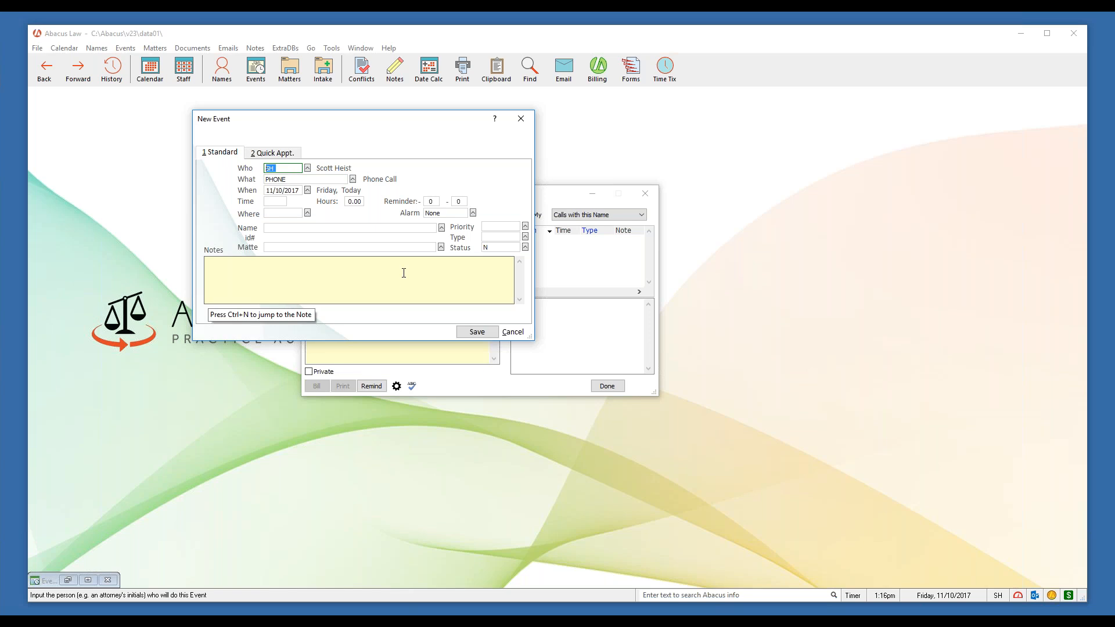
left_click(522, 120)
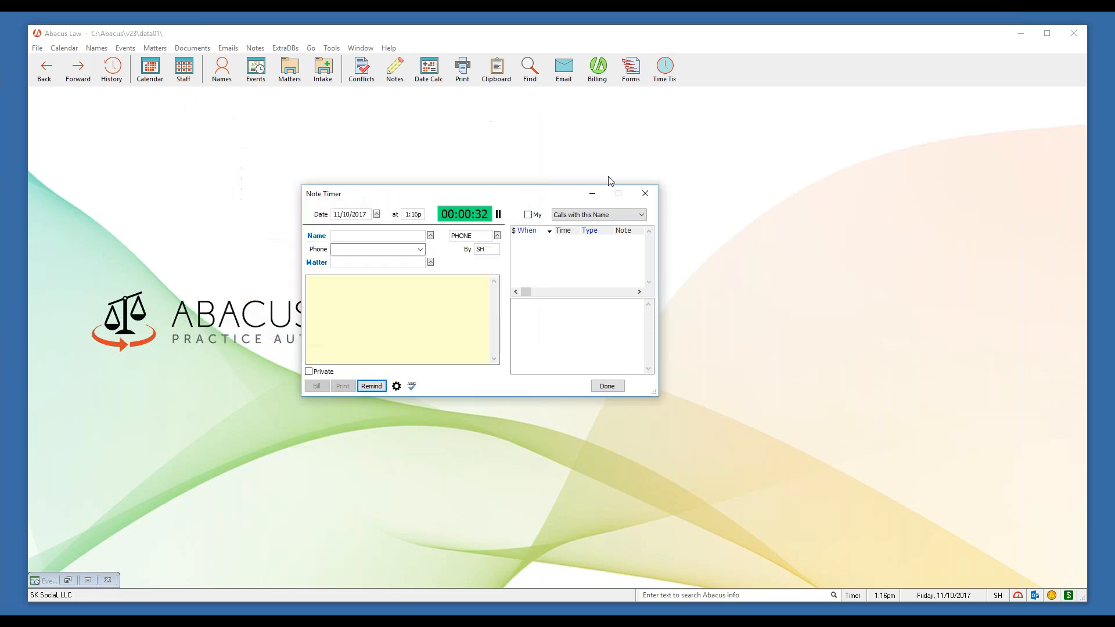
left_click(649, 199)
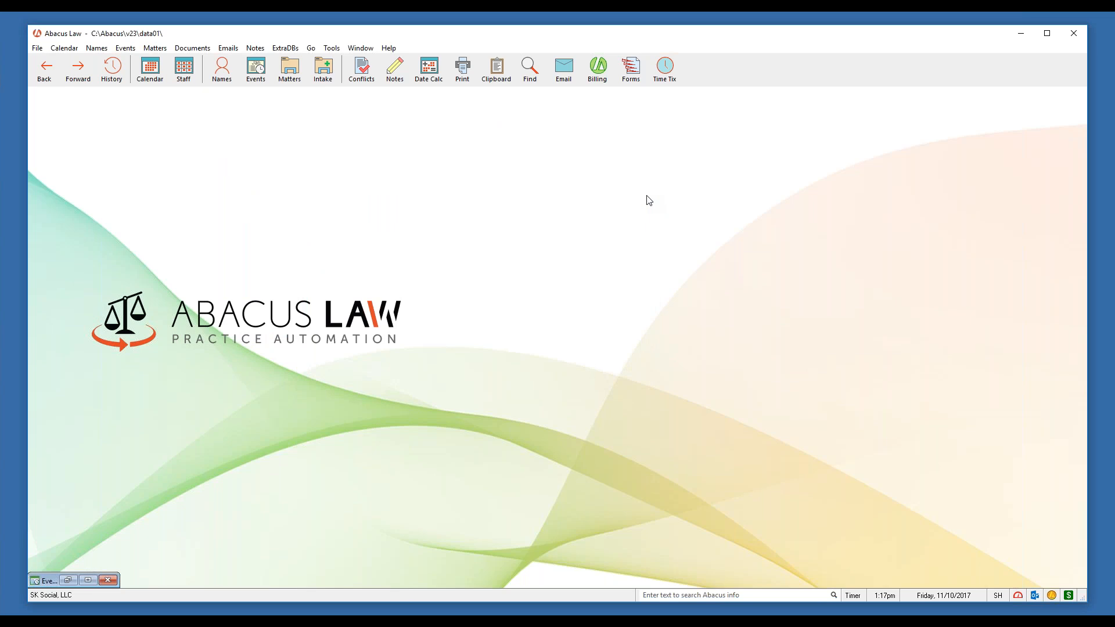
Close the minimized Events window, reopen the November 10 Daily Organizer, and start a new event
left_click(107, 580)
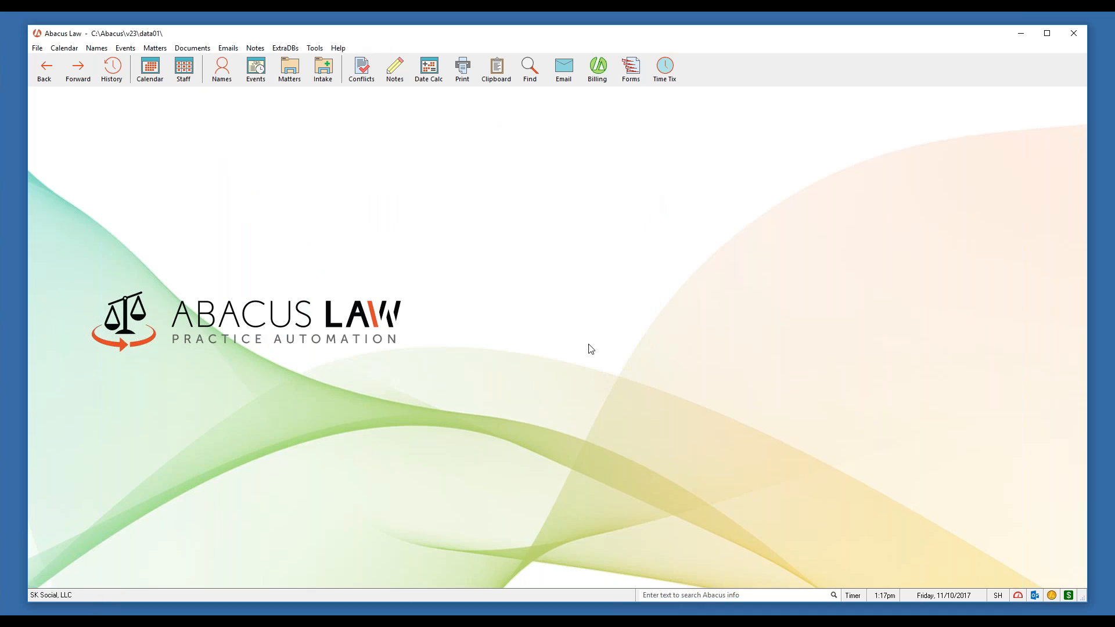
left_click(151, 70)
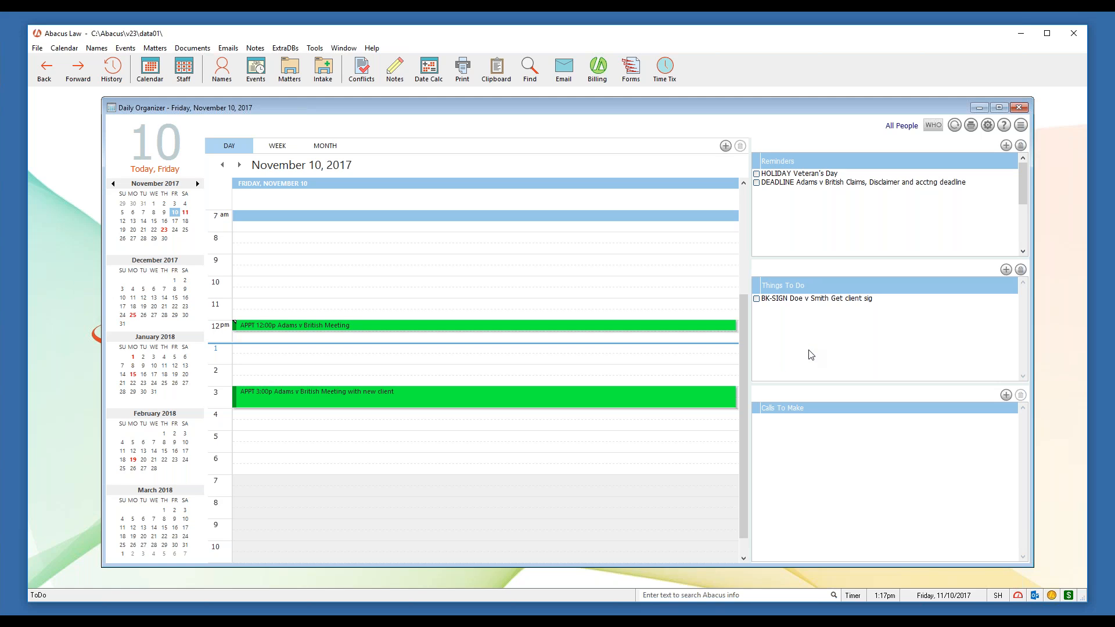
left_click_drag(815, 108, 822, 109)
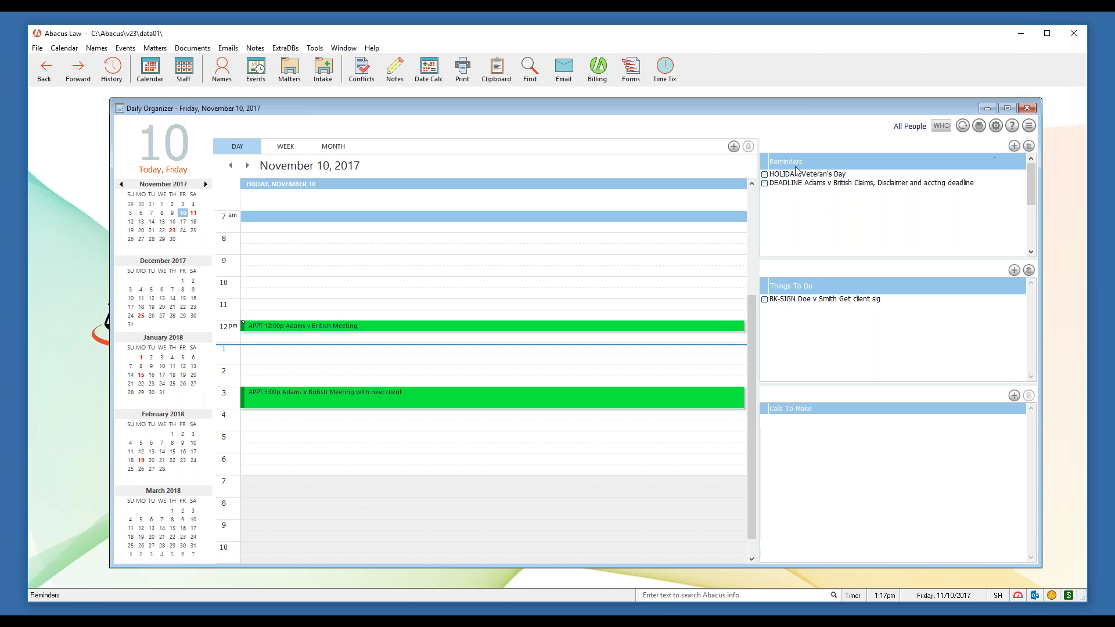
left_click(1013, 145)
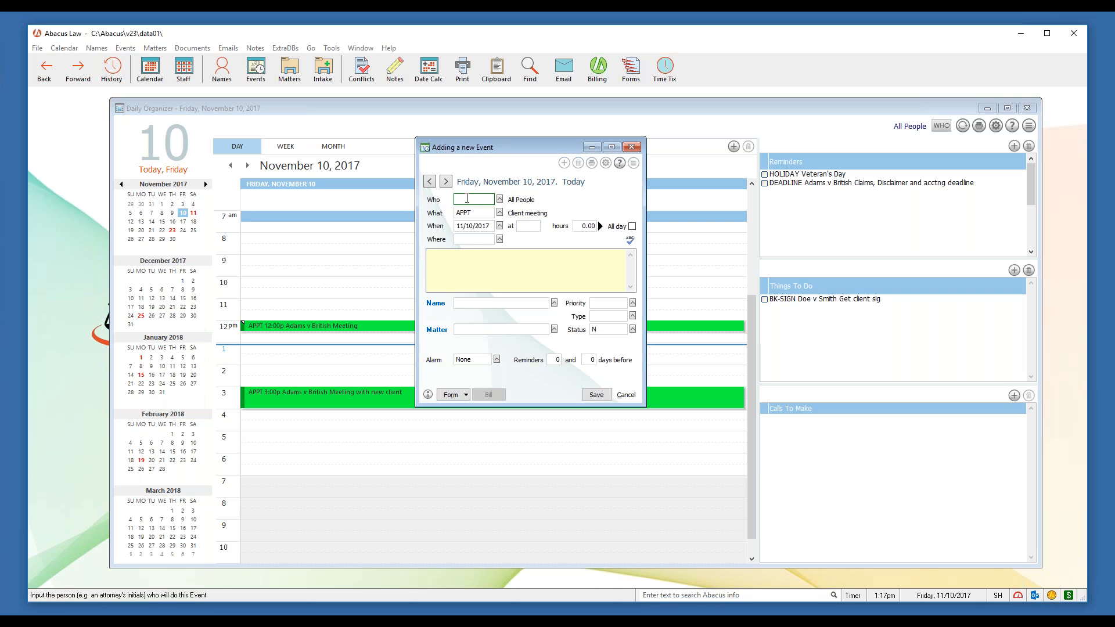
Pick SH as Who from the lookup and change the event type from APPT to REMINDER
left_click(499, 199)
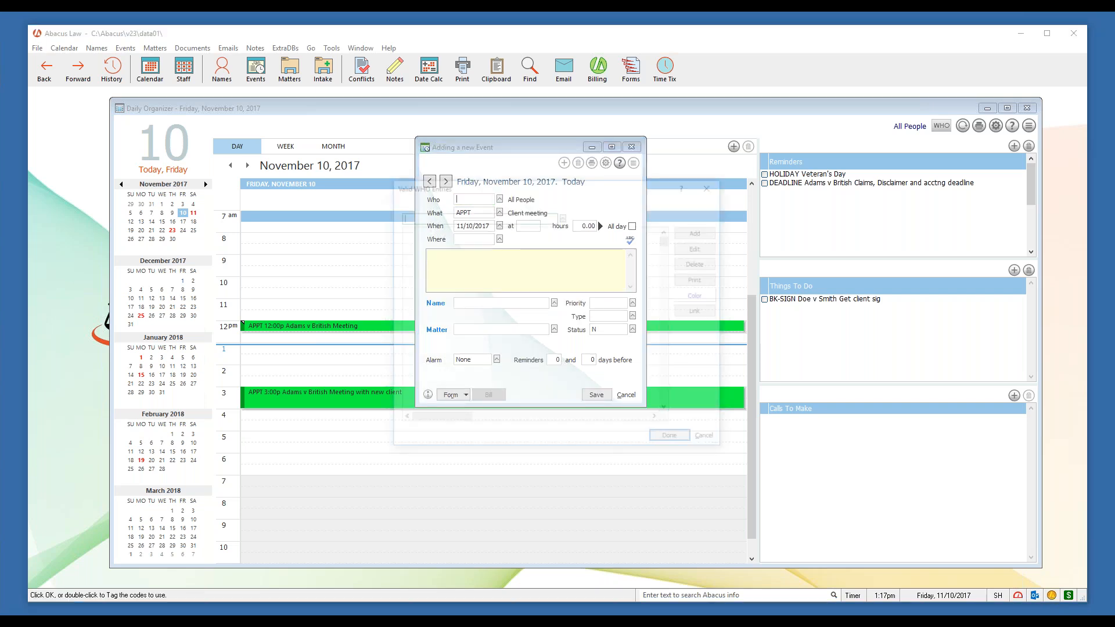
left_click(402, 385)
left_click(675, 440)
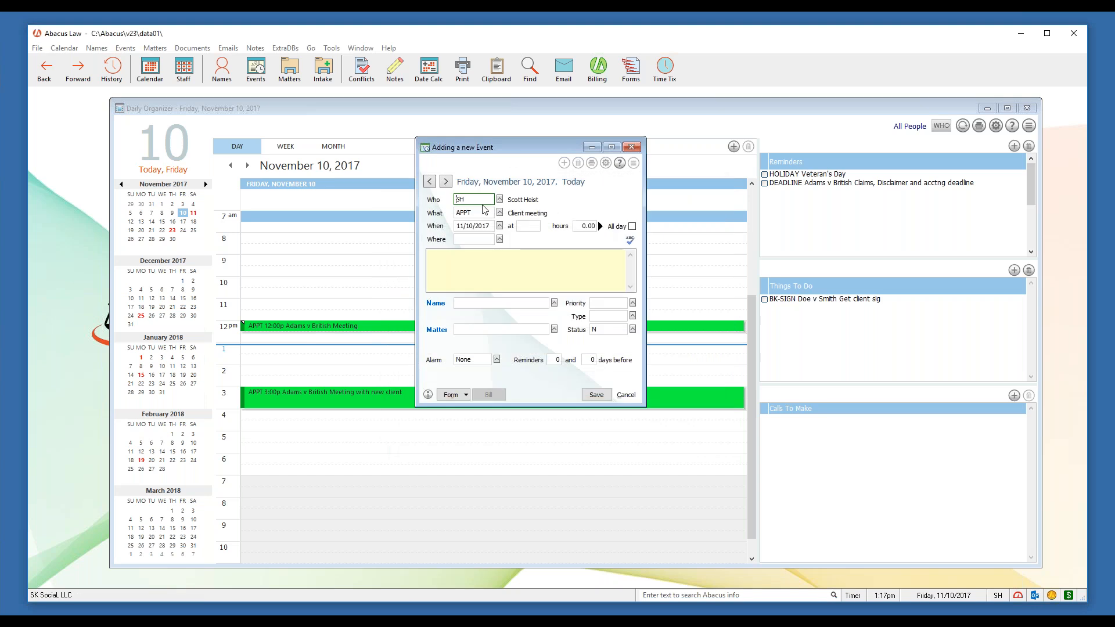
left_click(522, 227)
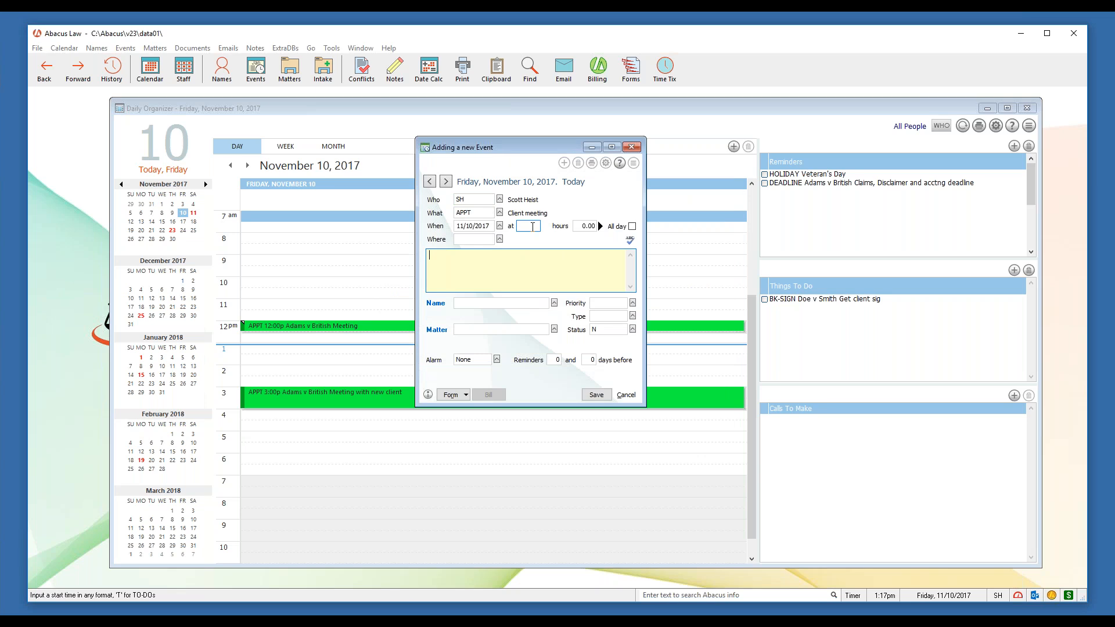
left_click(498, 269)
left_click(475, 212)
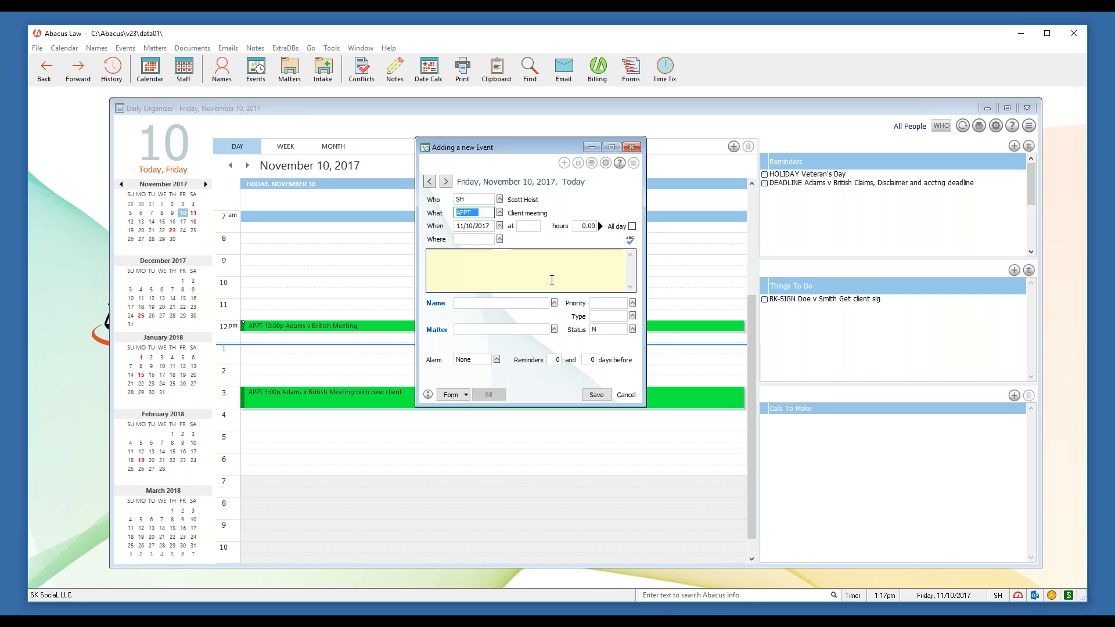
type("REMINDER")
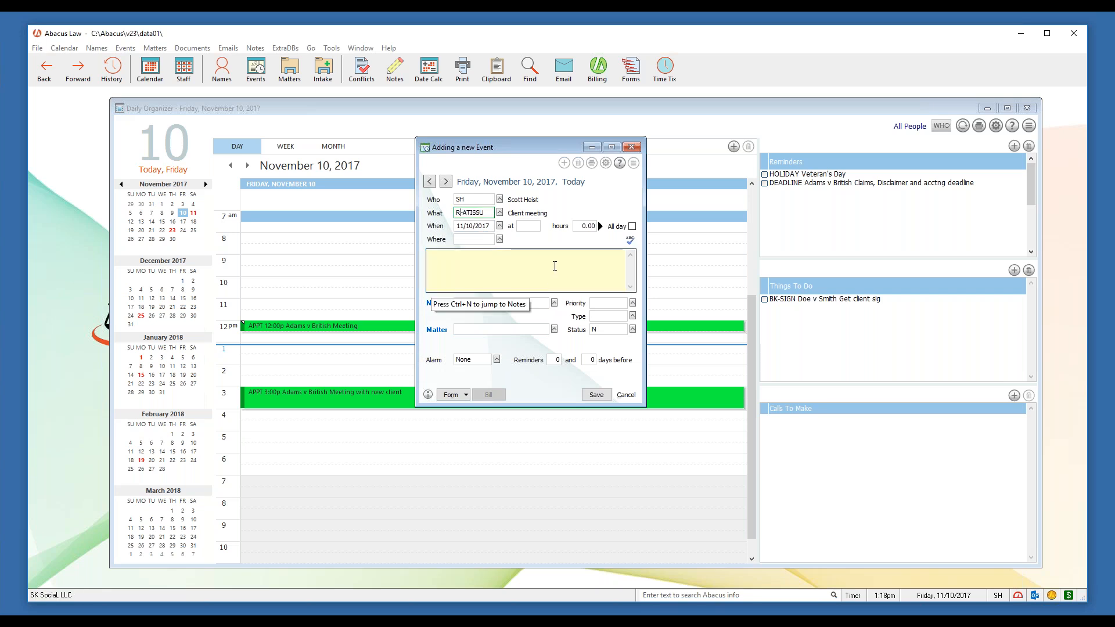
left_click(541, 264)
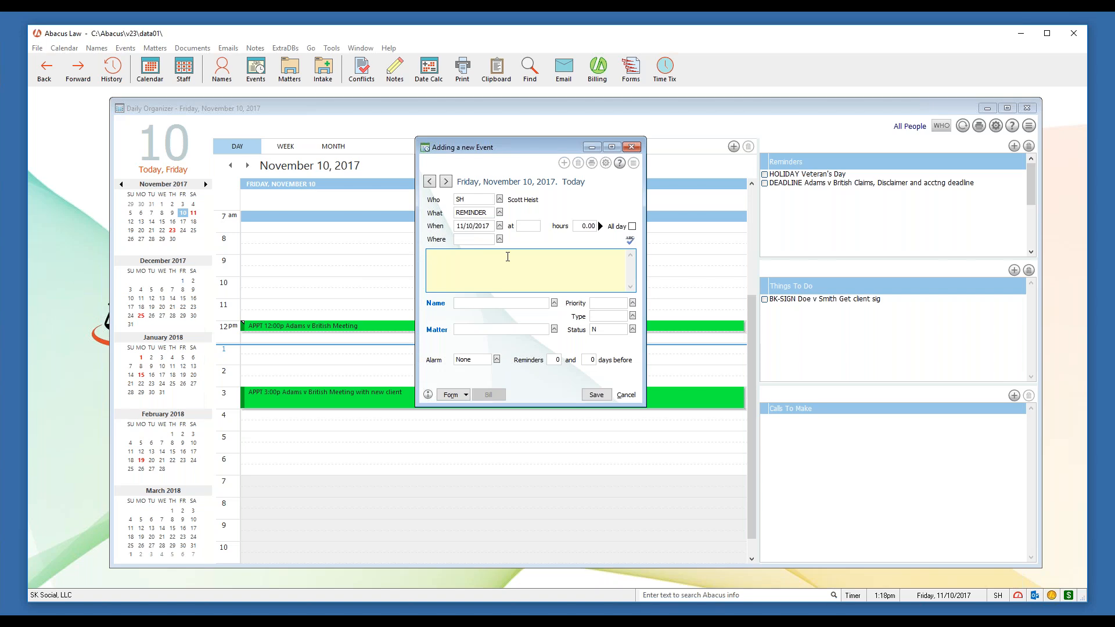
Close the new event form and decline saving the changes
left_click(475, 199)
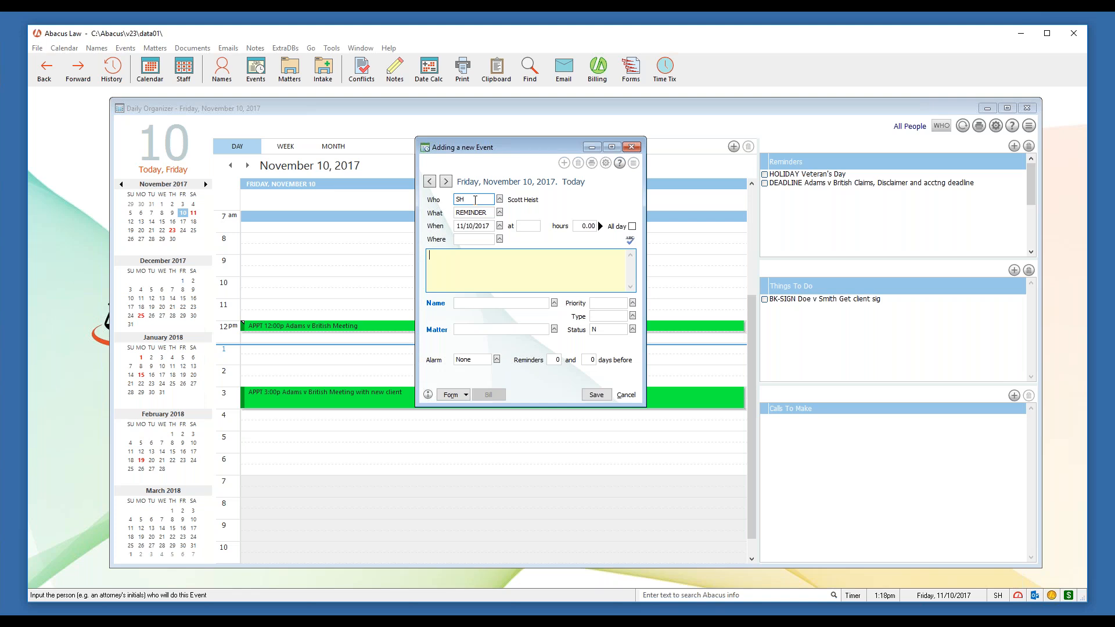
left_click(632, 147)
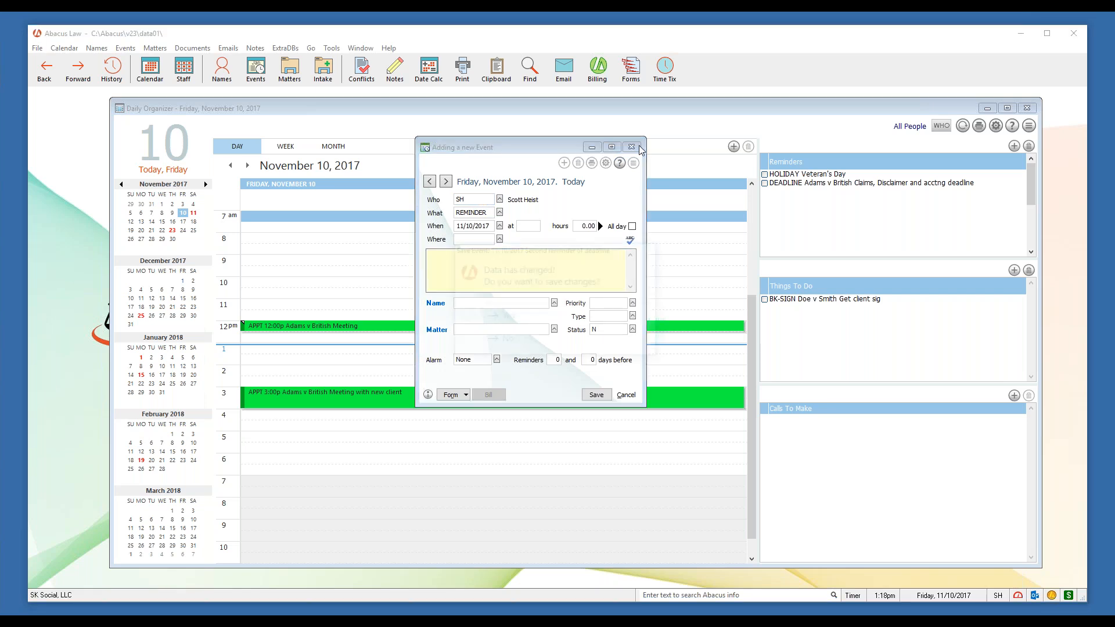
left_click(528, 342)
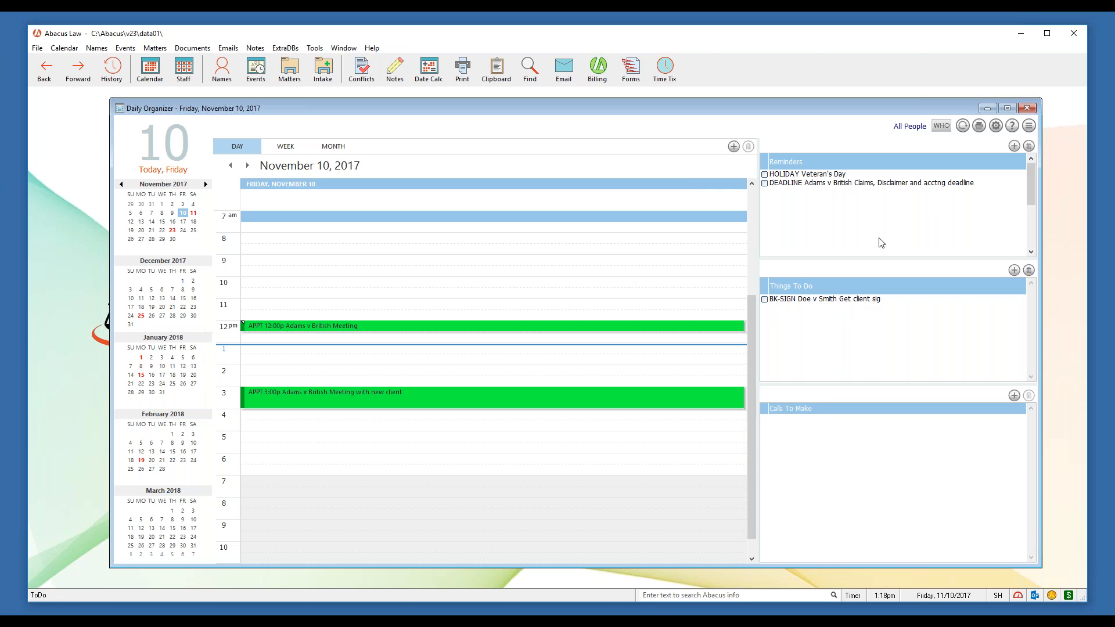
Limit the calendar to SH, then reopen Who Setup and choose All People
left_click(941, 128)
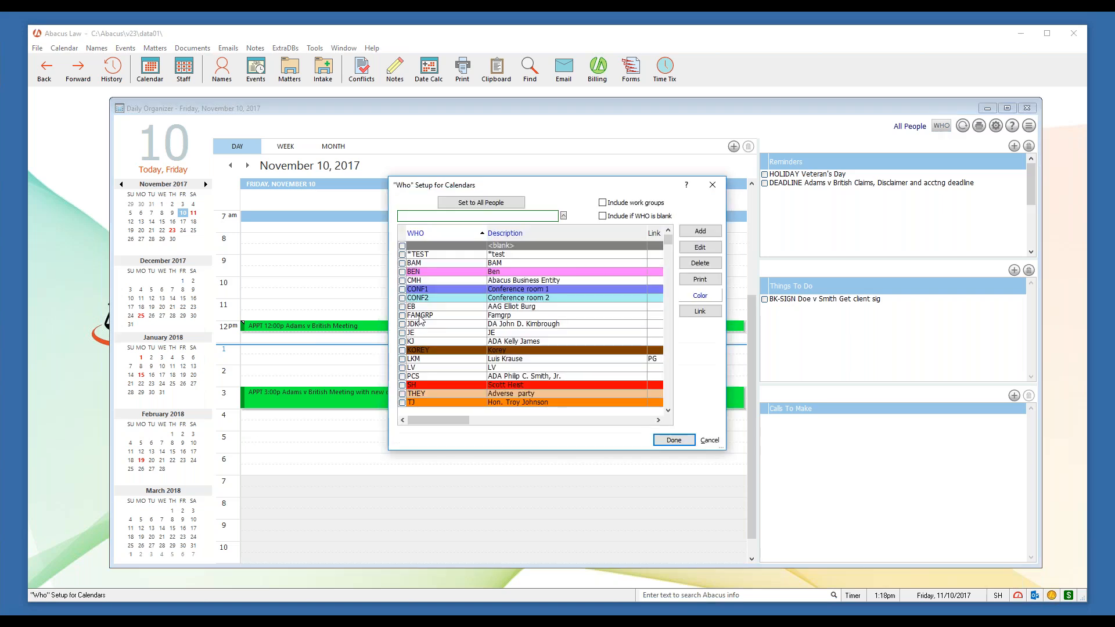
left_click(402, 385)
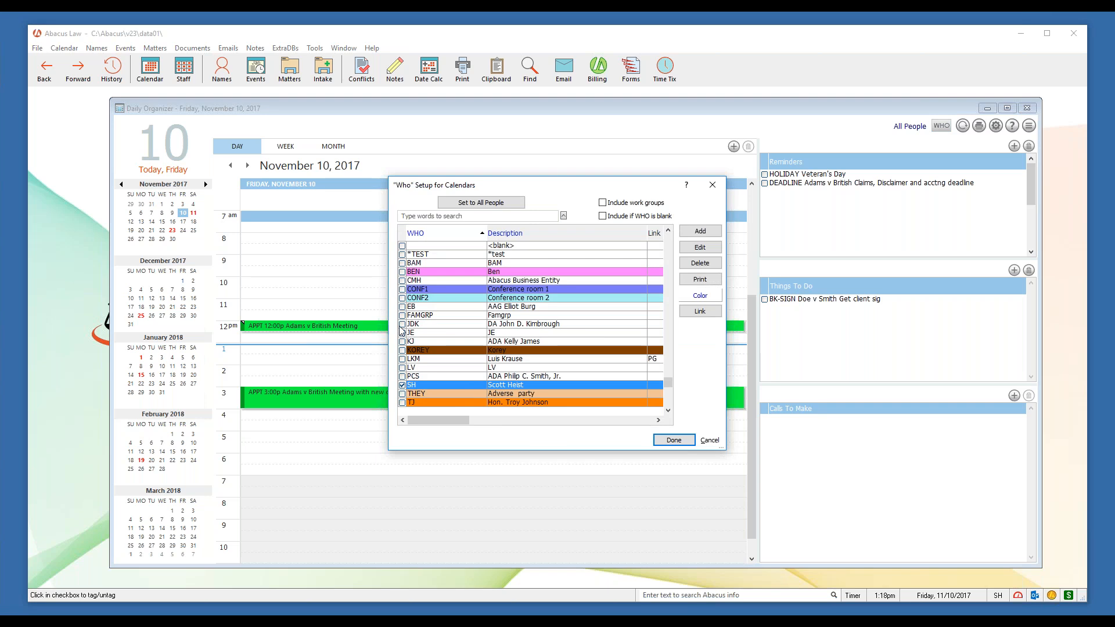
left_click(674, 441)
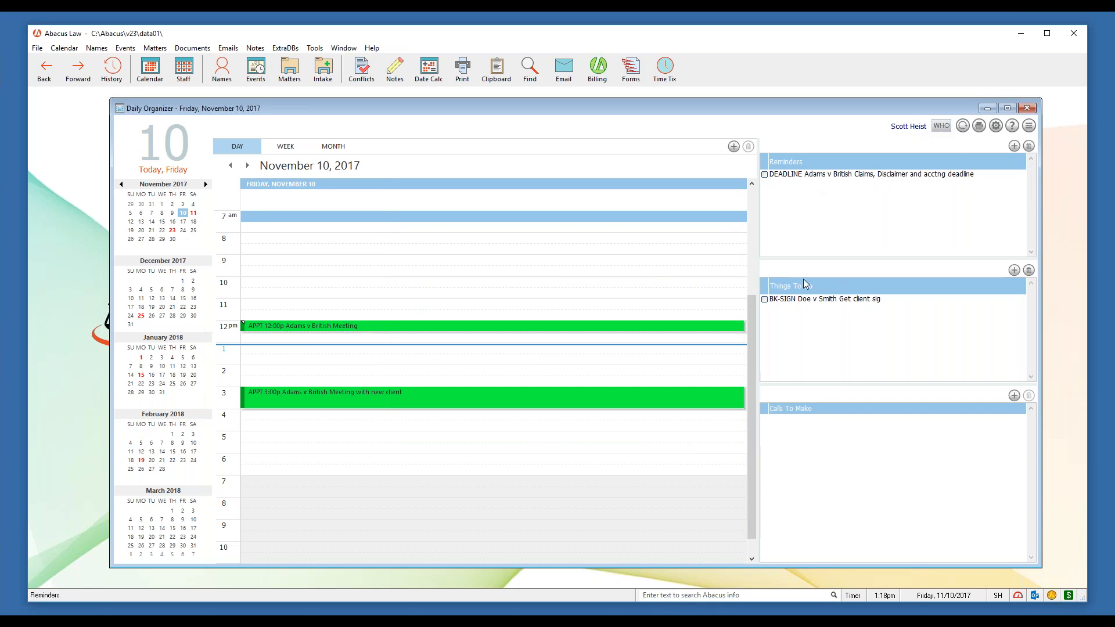
left_click(940, 126)
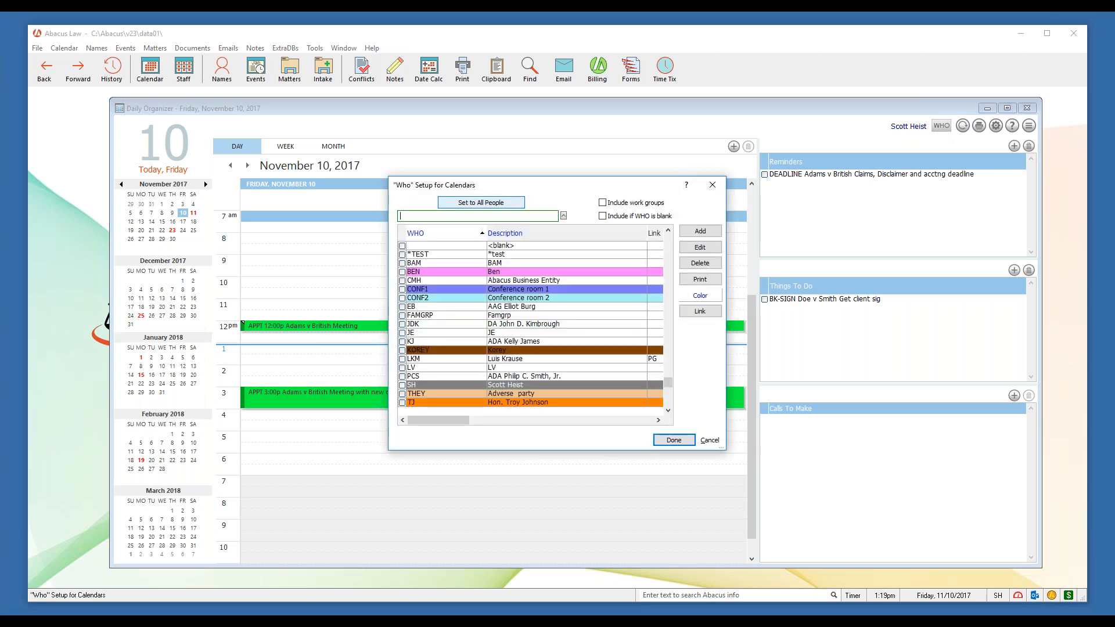
left_click(481, 202)
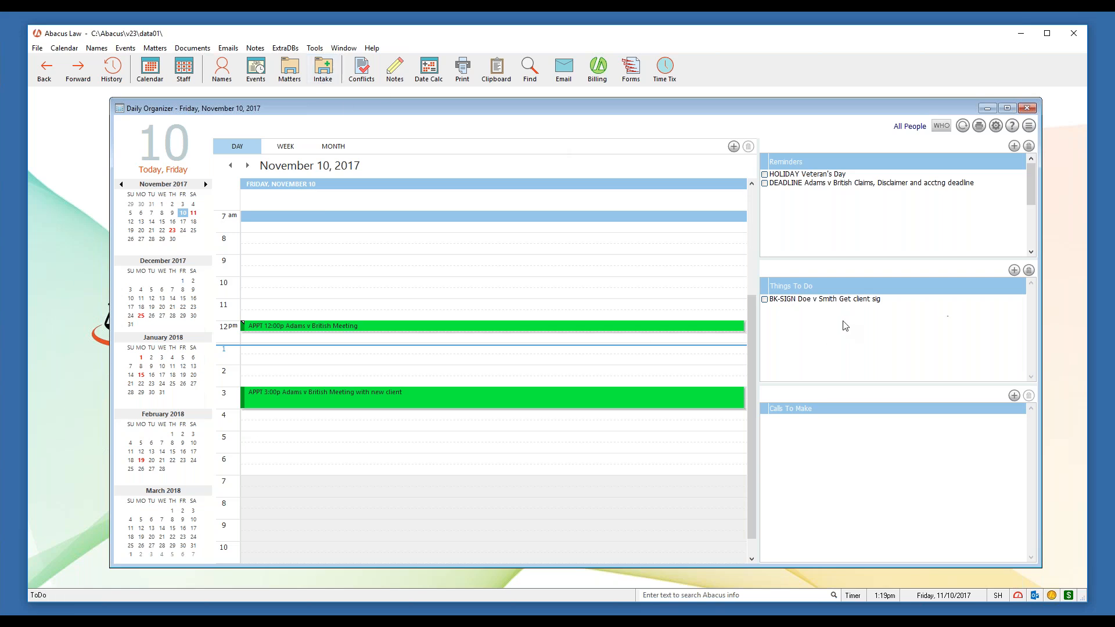
Find the Adams v British matter with 'ada' and show its Notes tab
left_click(300, 77)
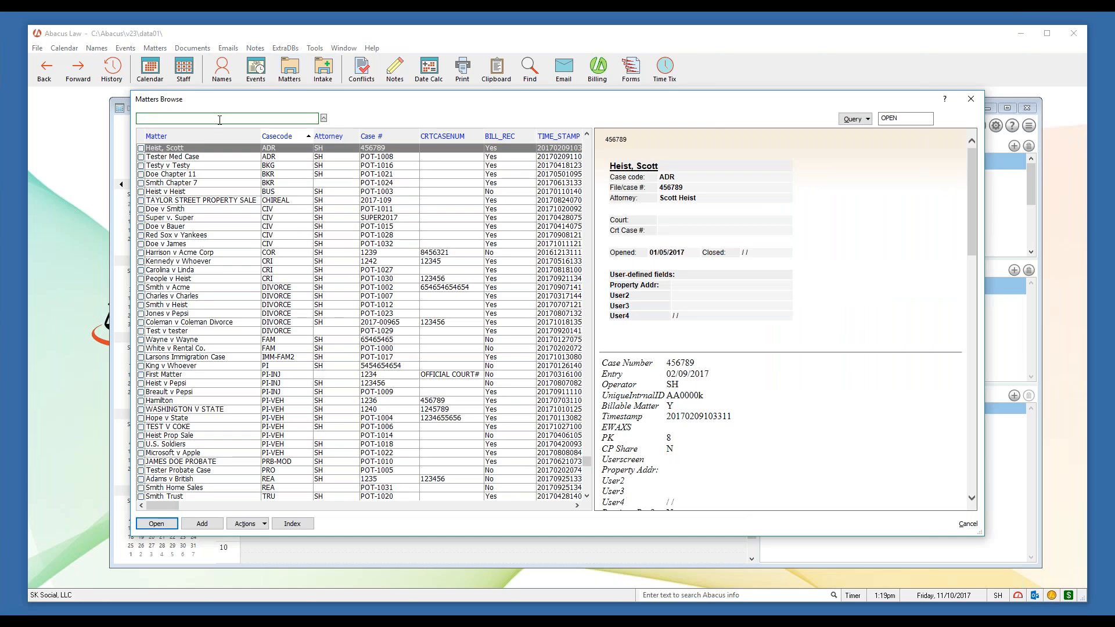
type("ada")
double_click(209, 149)
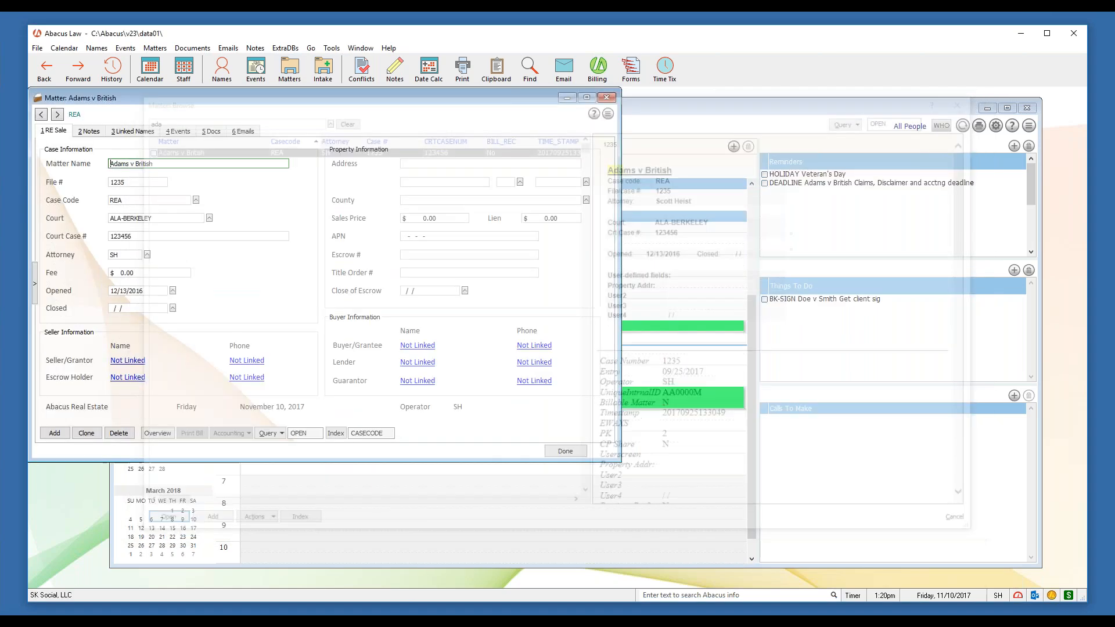
left_click_drag(365, 96, 556, 139)
left_click(280, 173)
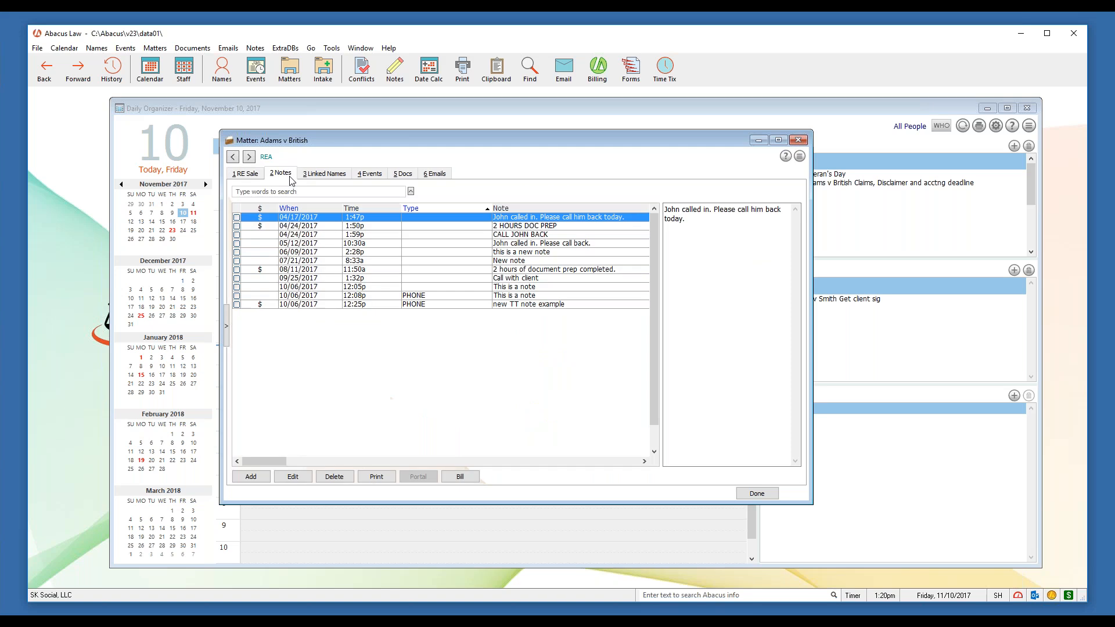
Open the actions list for the 'new TT note example' note, dismiss it, and close the matter
right_click(304, 306)
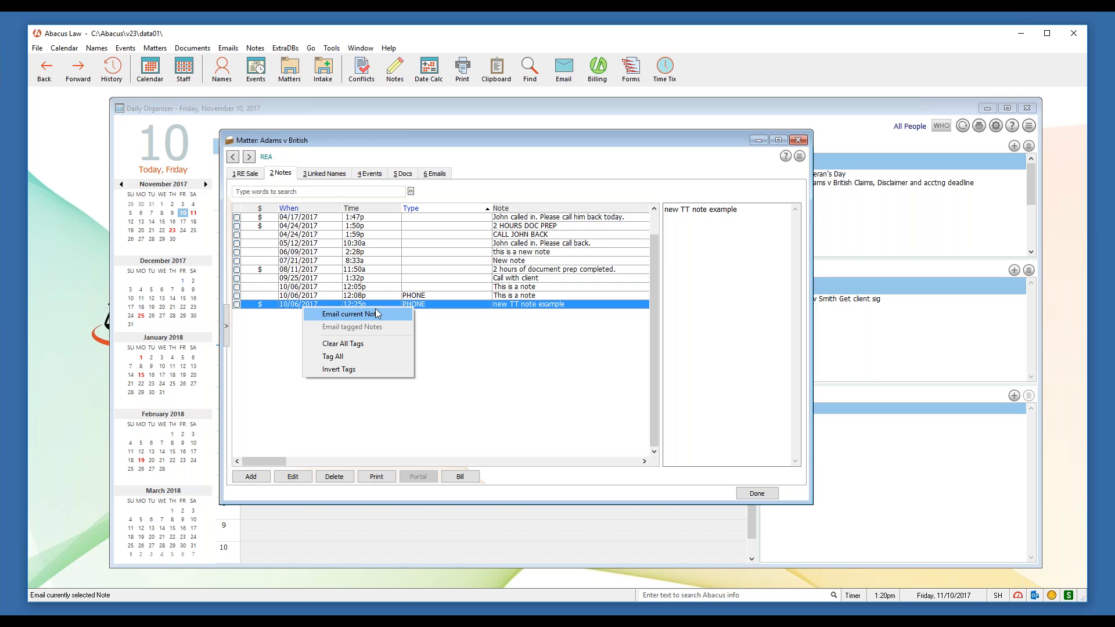
left_click(288, 178)
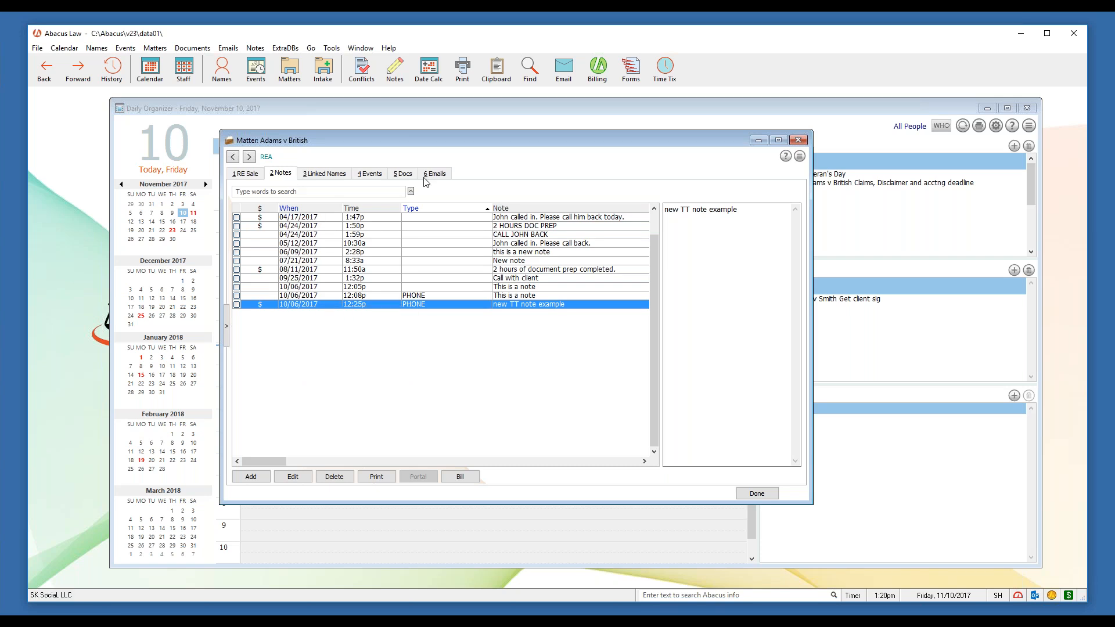
left_click(799, 140)
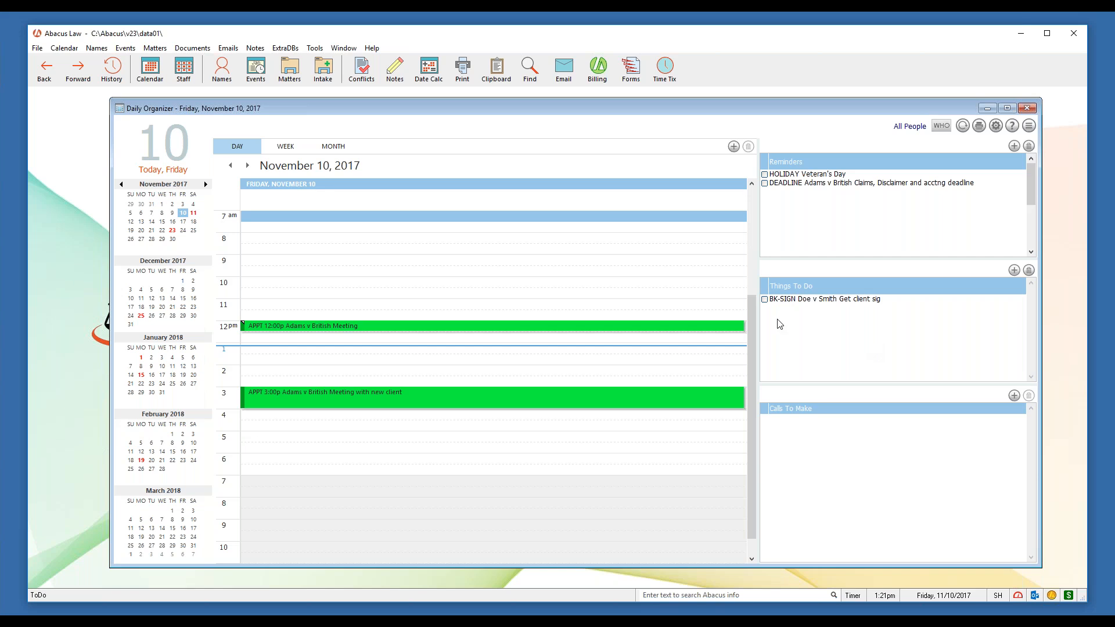
Create a 9:00a appointment for SH and save it past the Veteran's Day warning
double_click(377, 258)
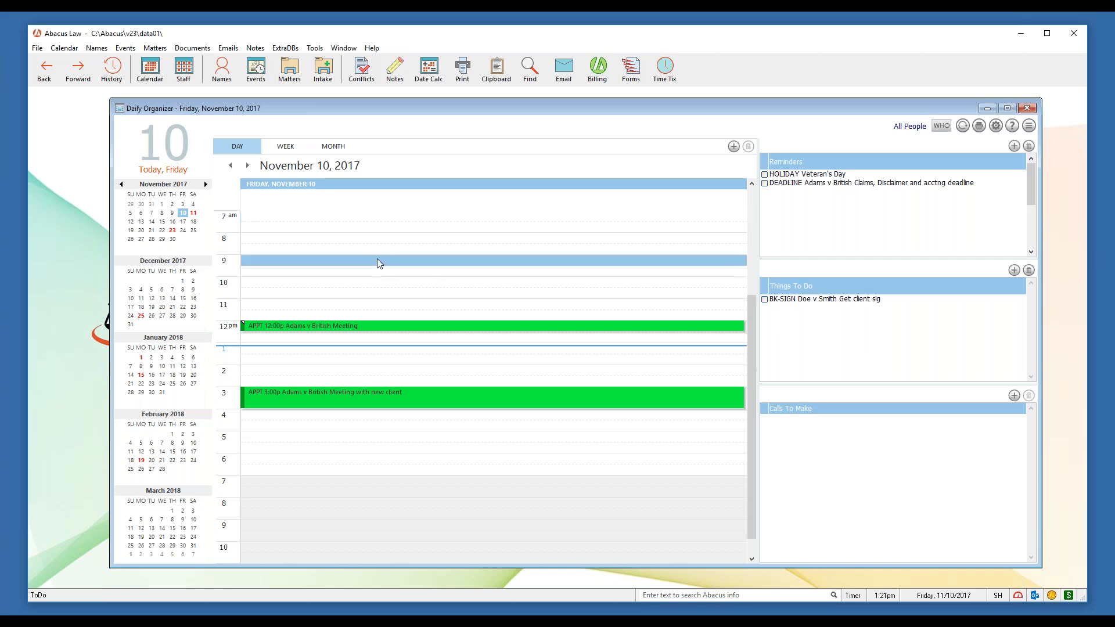
left_click_drag(175, 100, 509, 179)
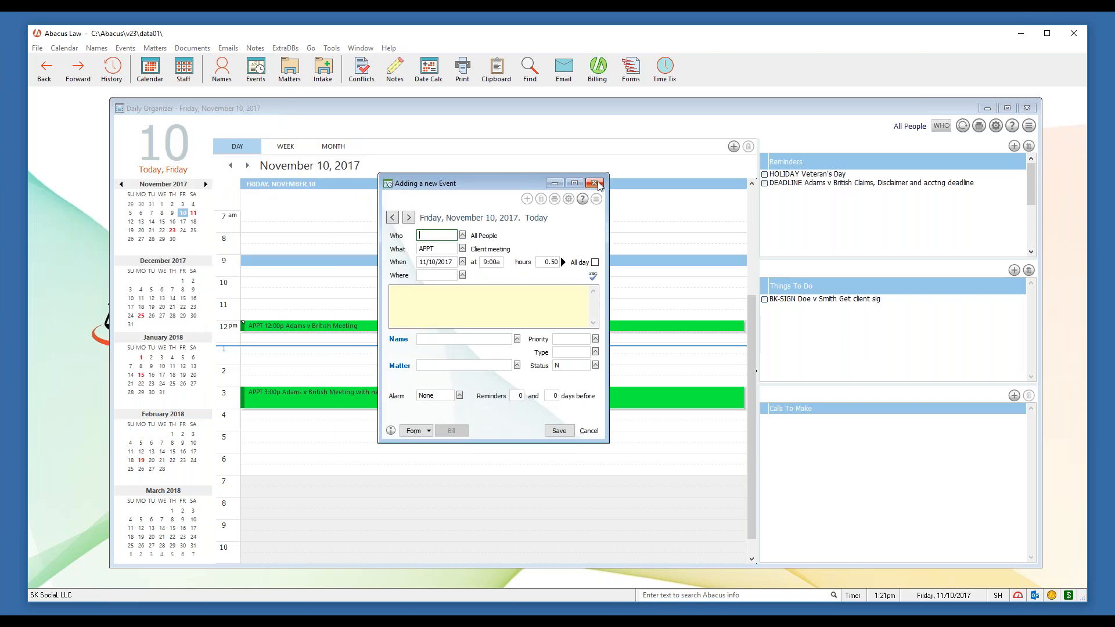
type("SH")
left_click(490, 306)
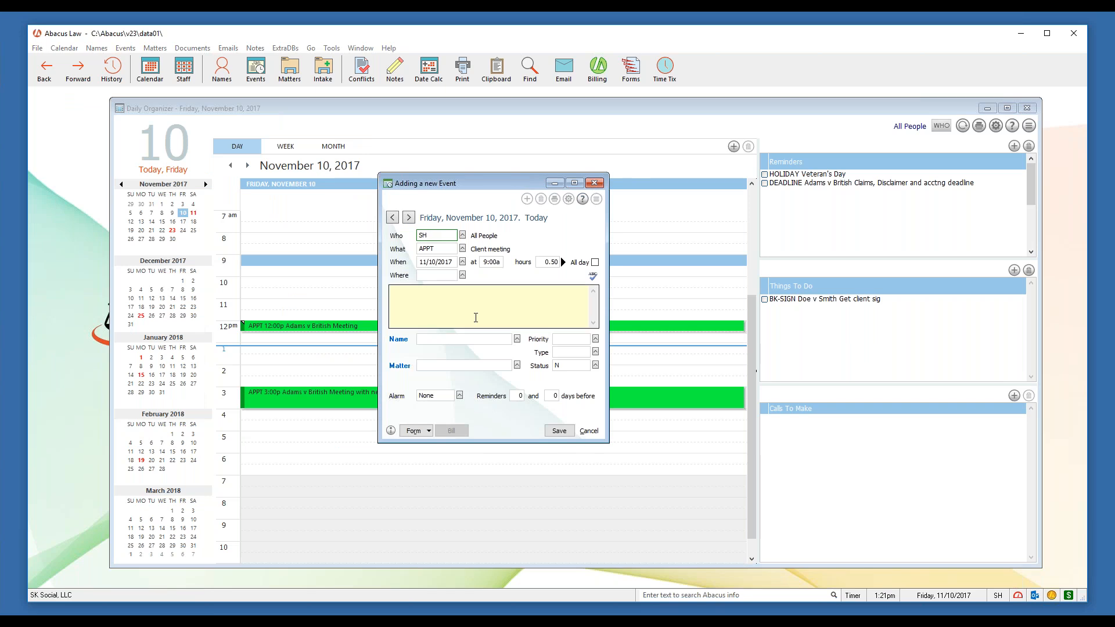
left_click(561, 431)
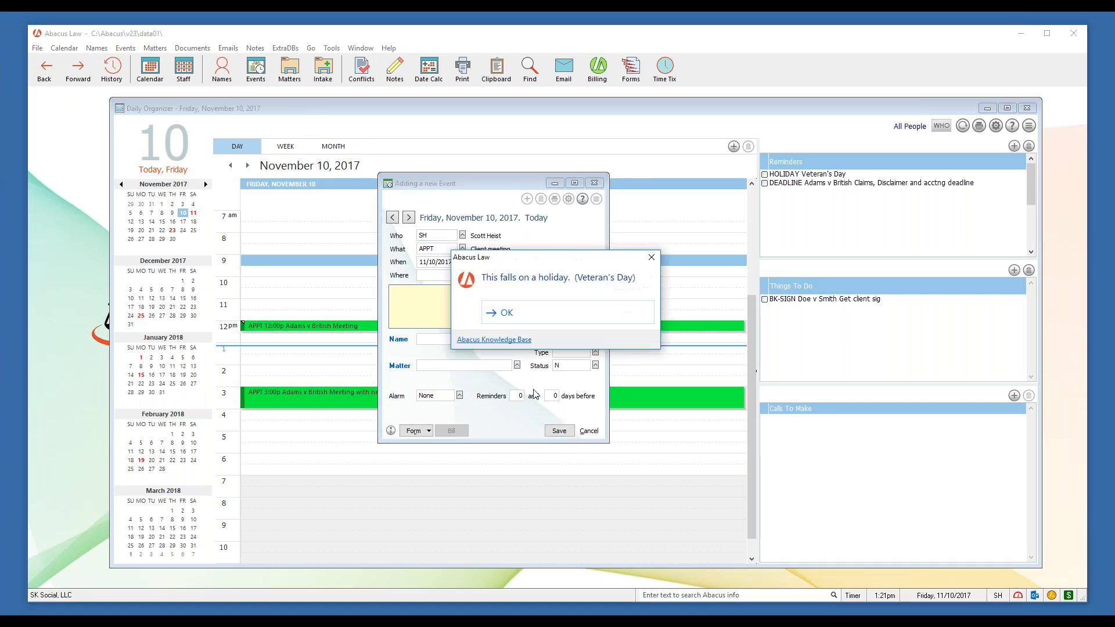
left_click(514, 313)
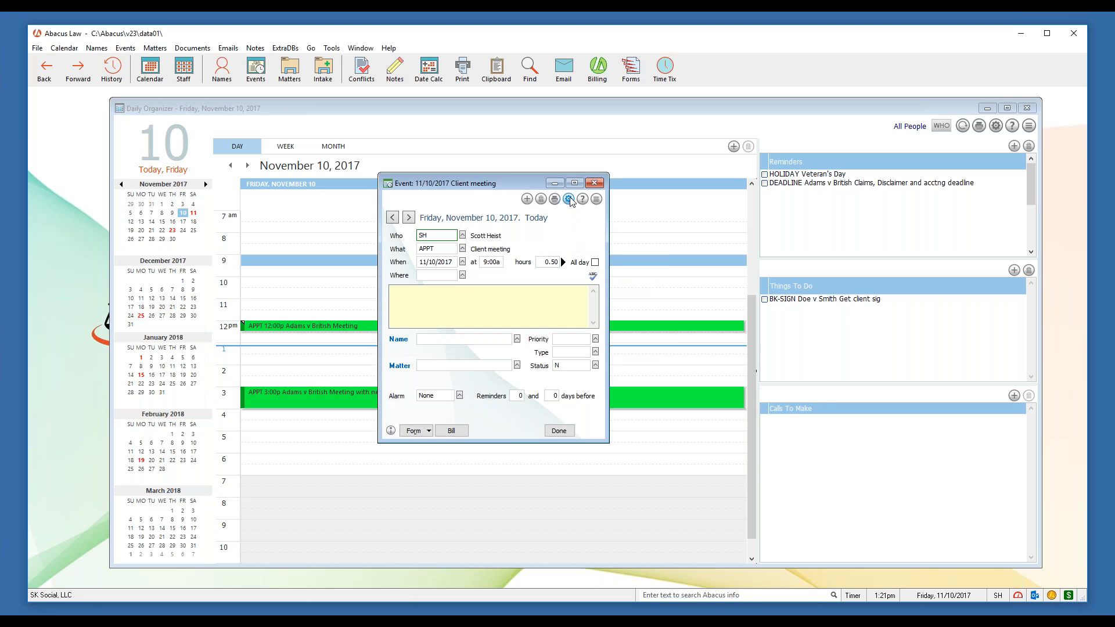
Reposition the event window, then open and close its display settings
left_click_drag(528, 187, 538, 191)
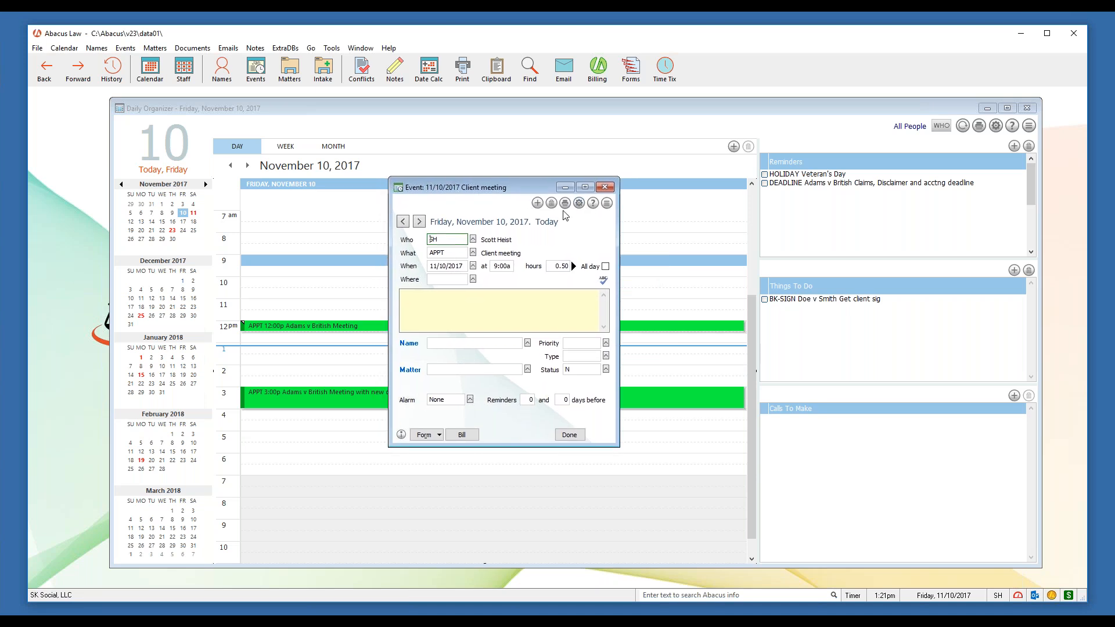
left_click(579, 203)
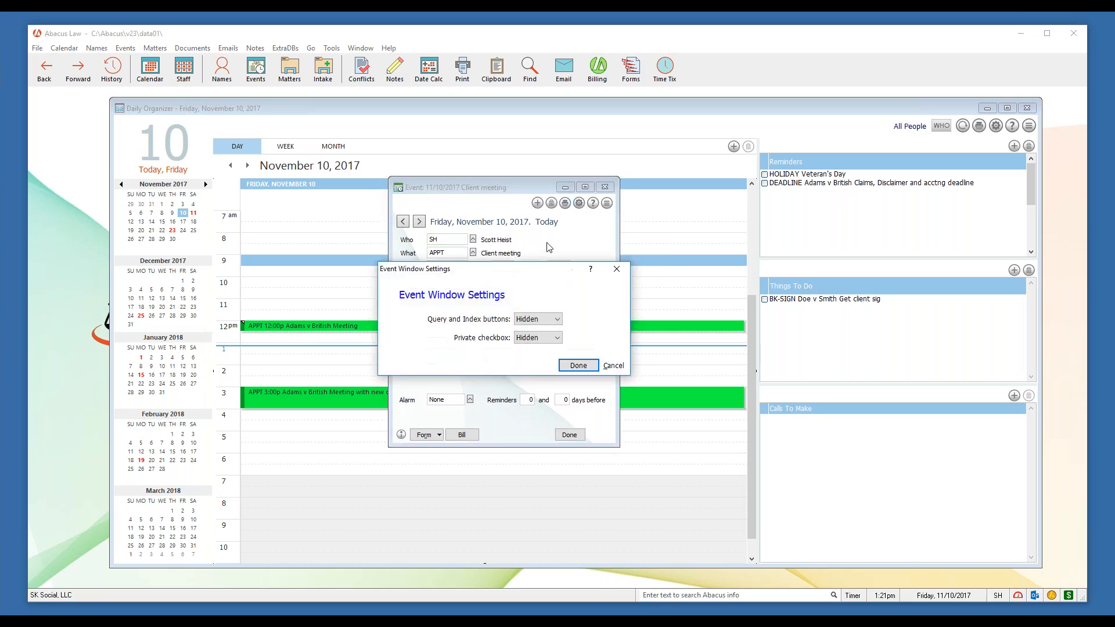
left_click(613, 367)
Close the saved event, then open the calendar setup and move it up and left
left_click(605, 188)
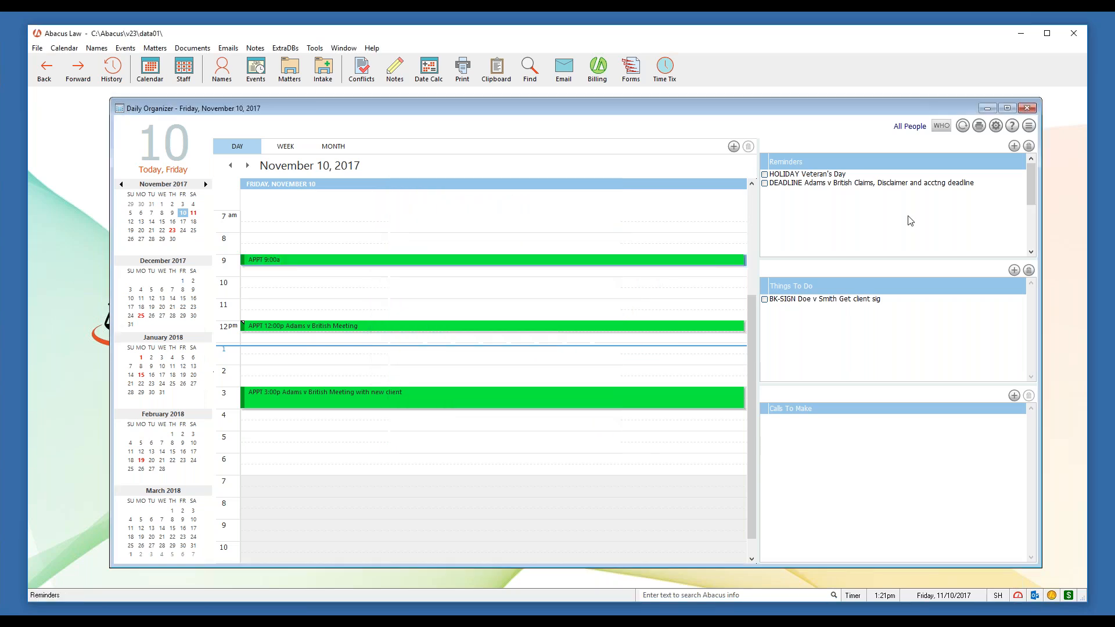
left_click(995, 125)
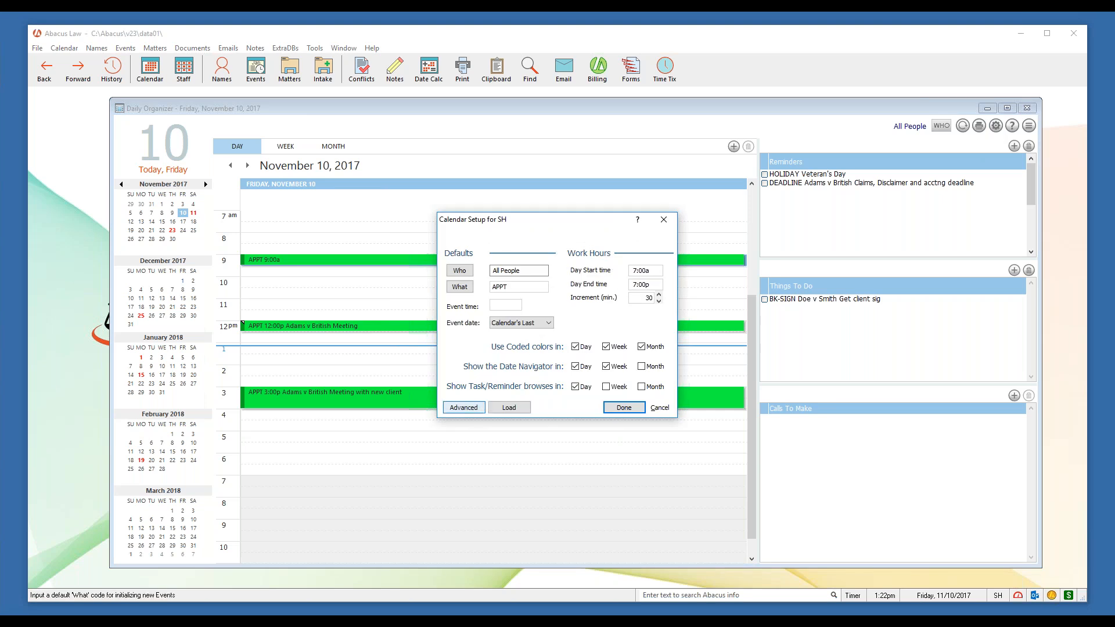
left_click_drag(554, 224, 547, 164)
Review the Advanced setup's tasks and calls, query, printout, alarm and colour settings, then close Advanced
left_click(463, 350)
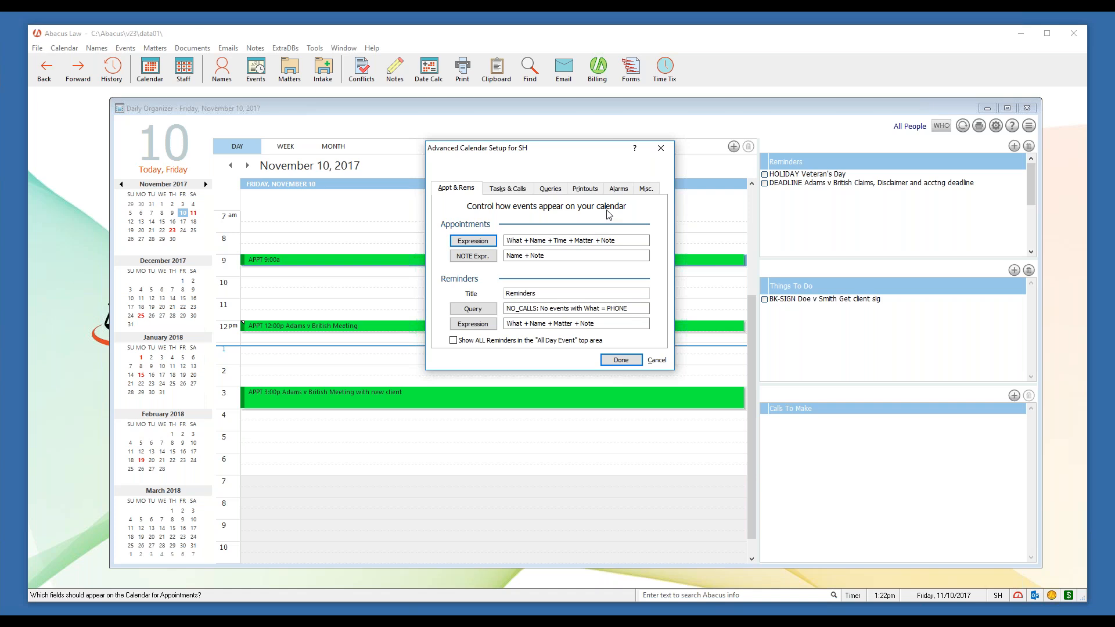
left_click(523, 190)
left_click(558, 190)
left_click(593, 190)
left_click(625, 191)
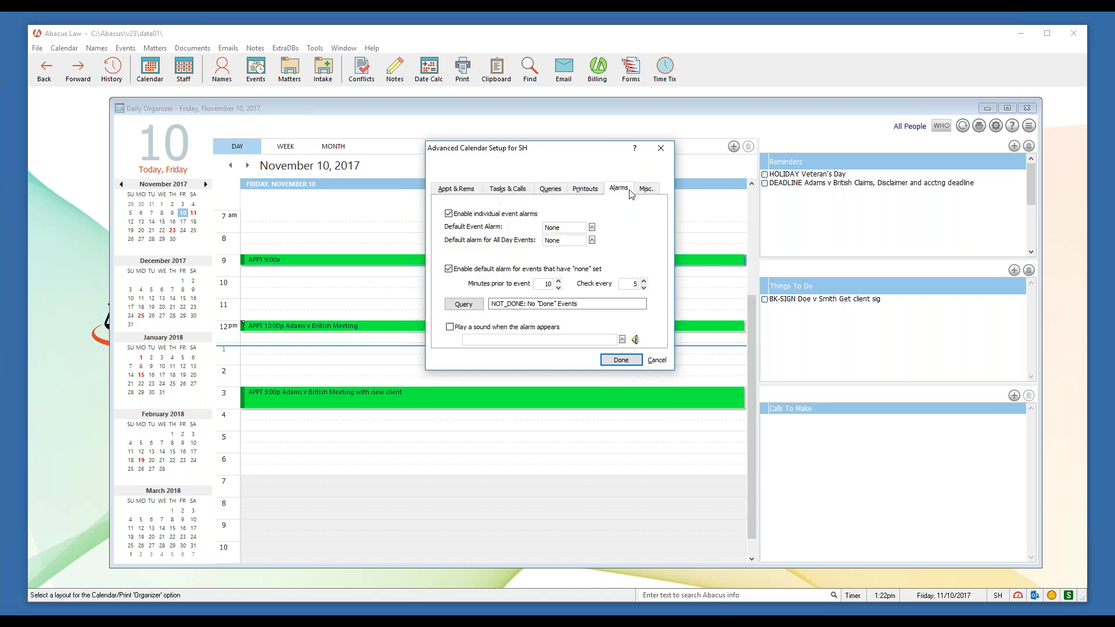
left_click(649, 190)
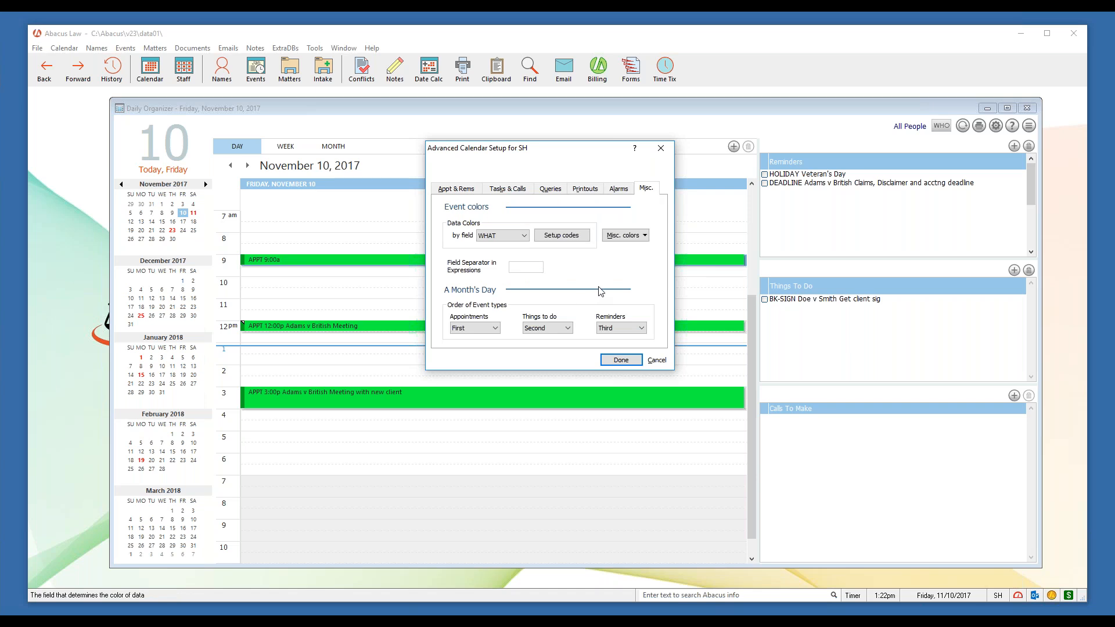
left_click(624, 190)
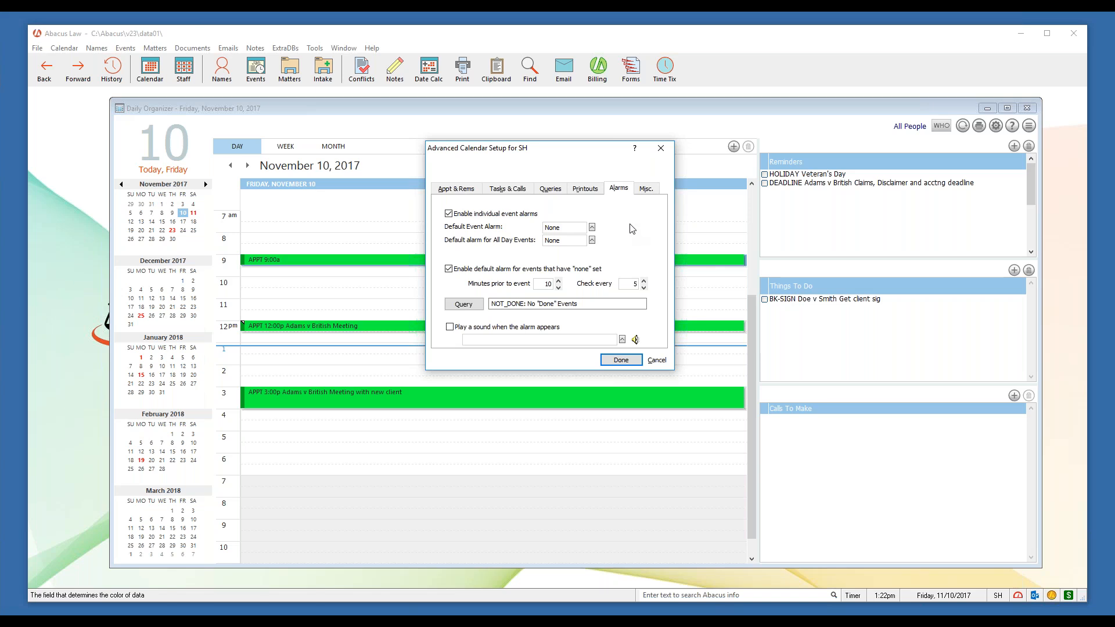
left_click(660, 149)
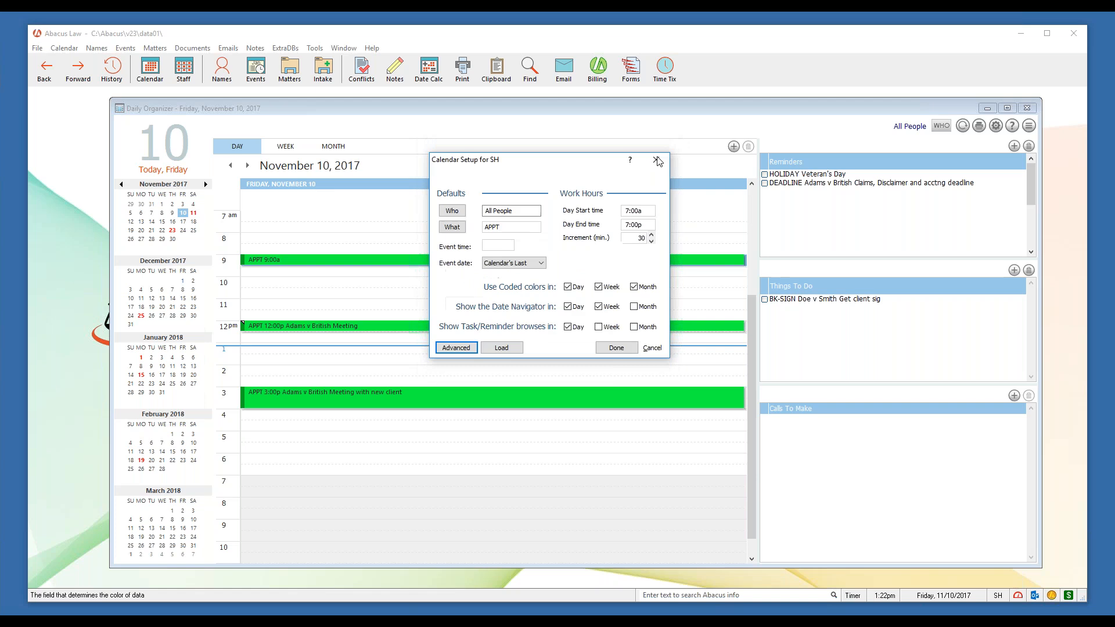
Close the Calendar Setup dialog to return to the November 10 day view
left_click(658, 160)
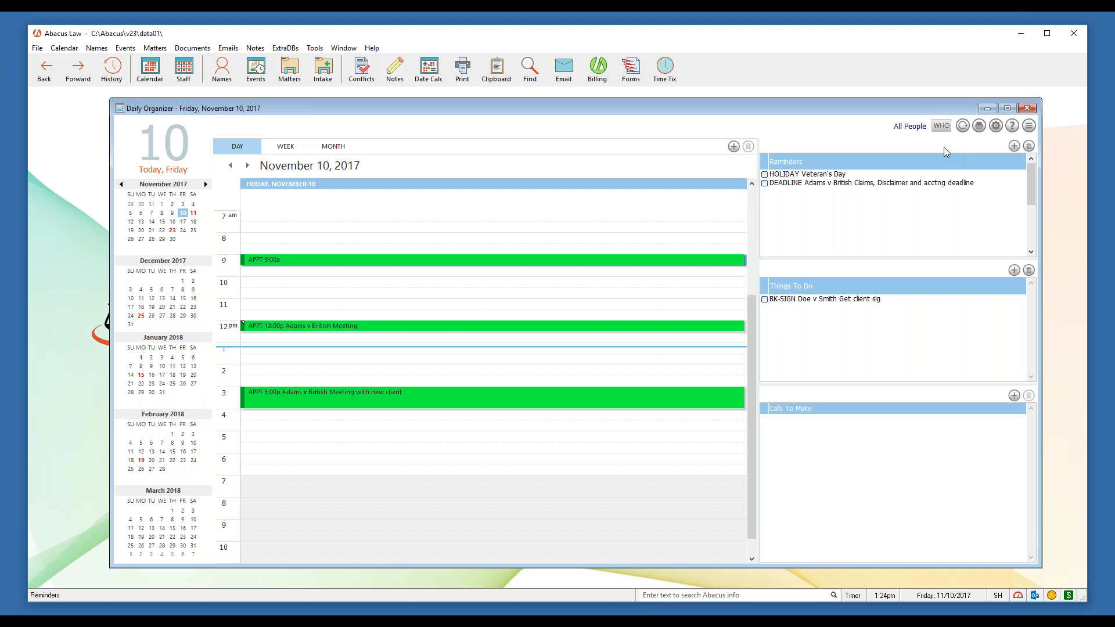
Close the Daily Organizer, then show the Help menu's additional reference guides and dismiss them
left_click(1026, 108)
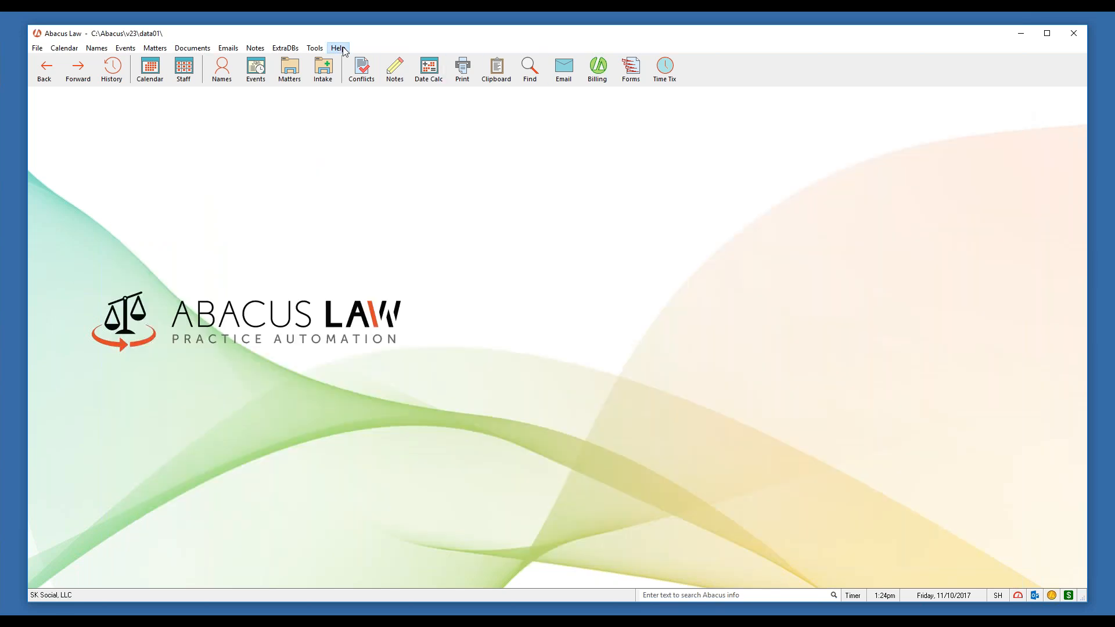
left_click(342, 48)
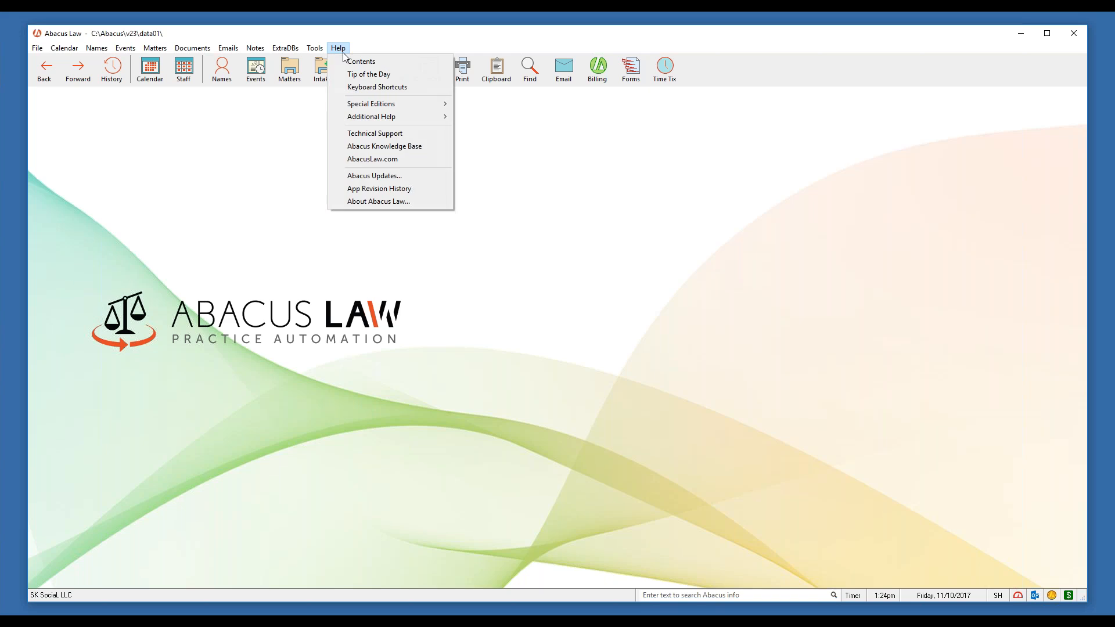
mouse_move(423, 118)
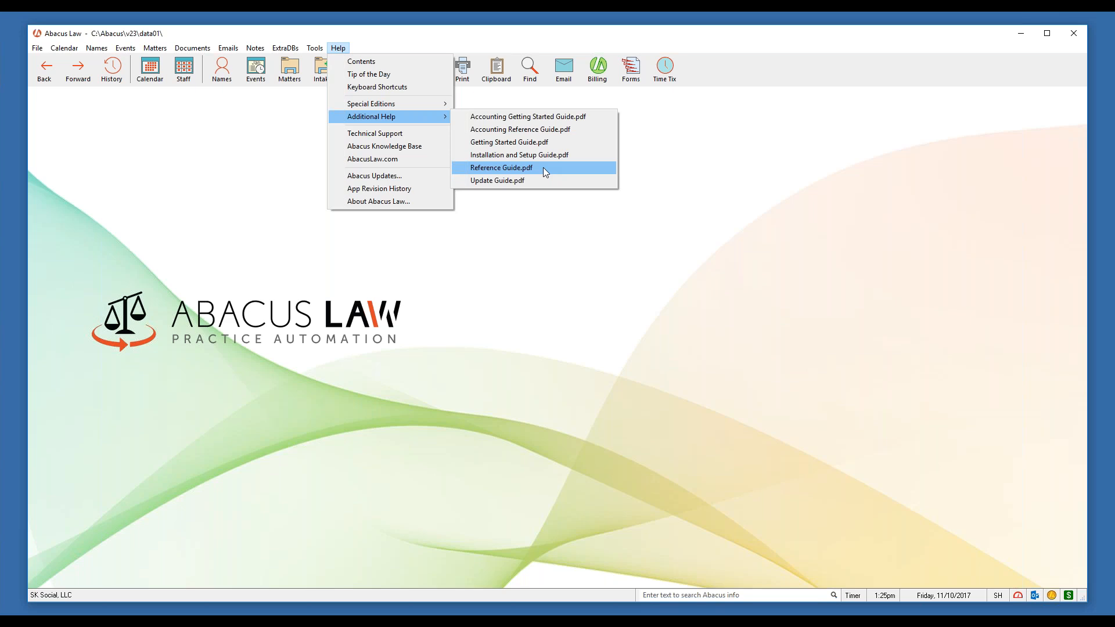
left_click(723, 190)
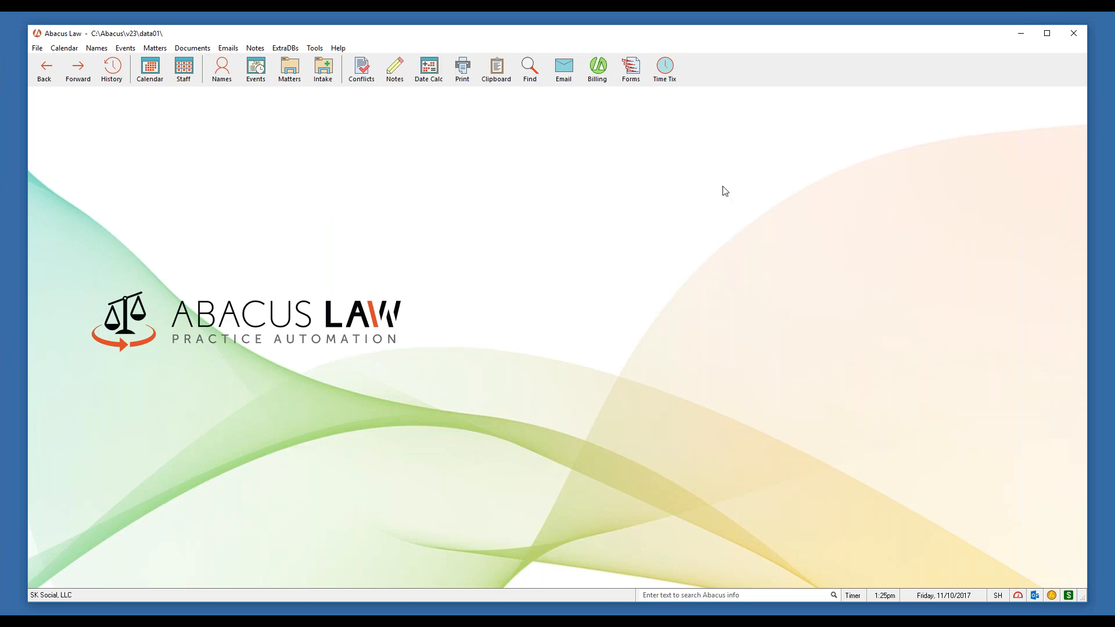